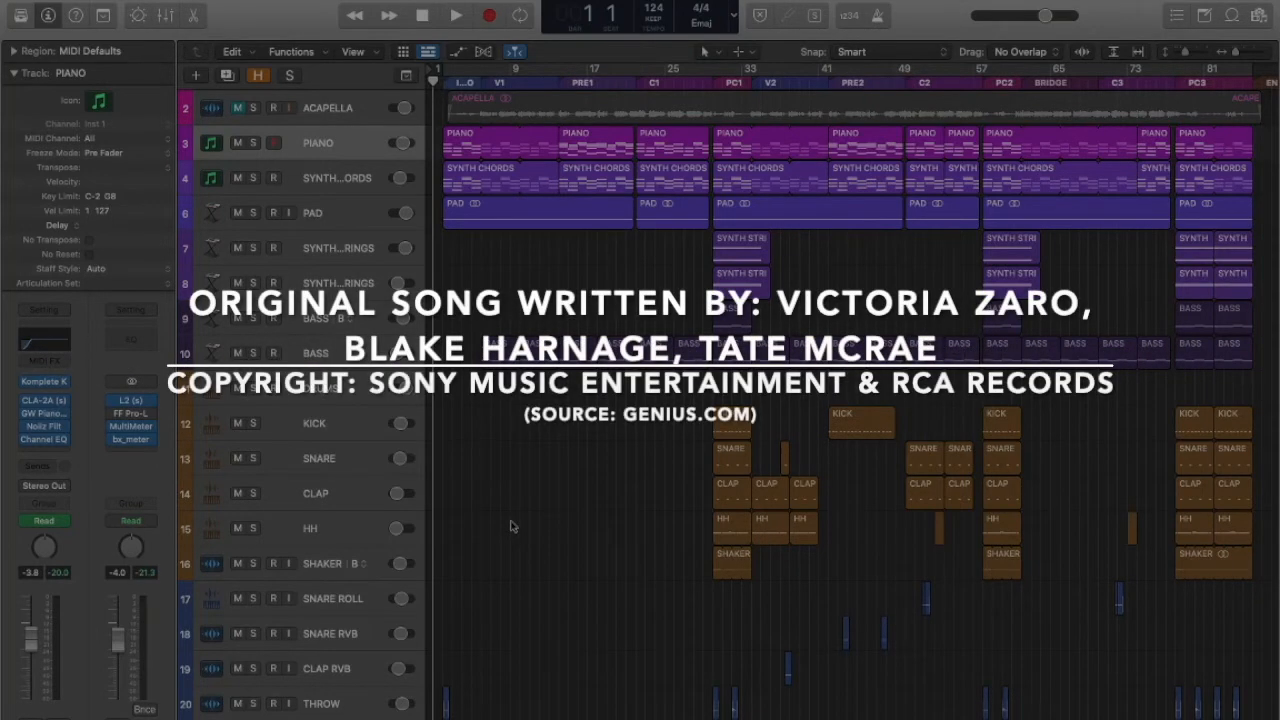
Play the arrangement from its beginning to hear the full track, stop playback and return to the start of the song.
key("space")
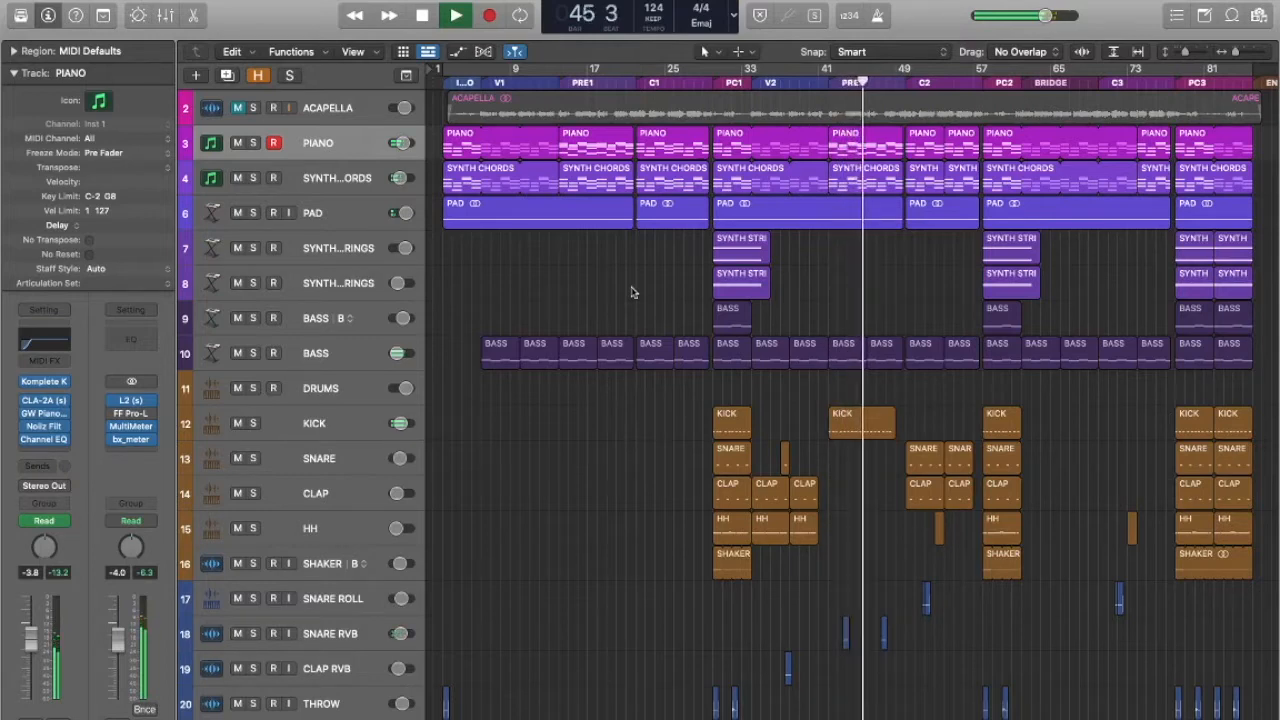
key("space")
key("Return")
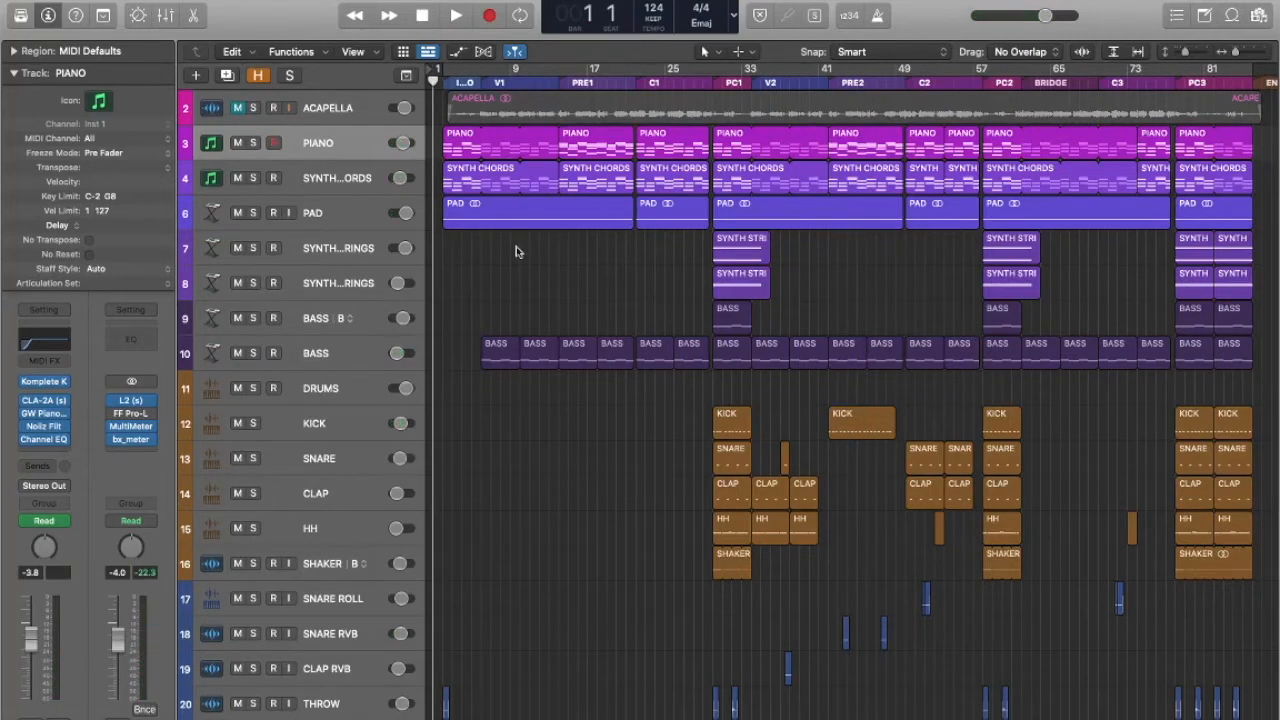
Examine the first PIANO region in the Piano Roll, auditioning its first four three-note chords one by one, and close the editor.
double_click(464, 146)
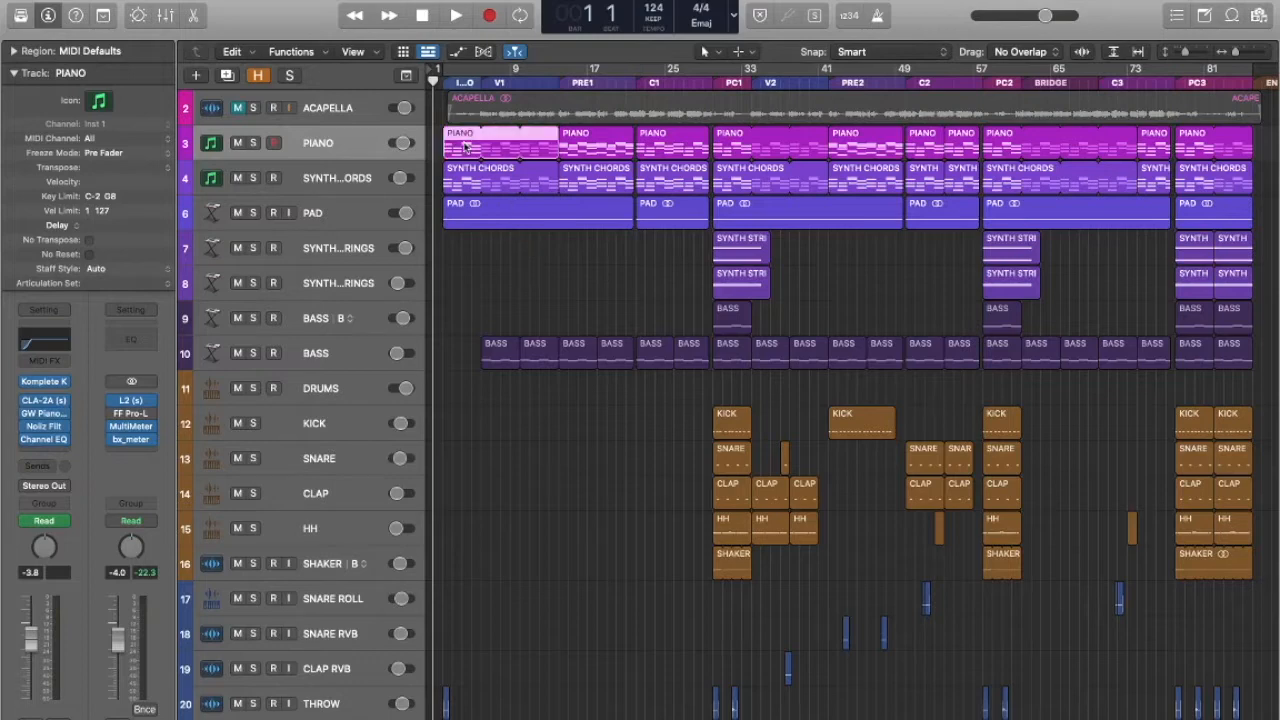
scroll(538, 568, "up", 3)
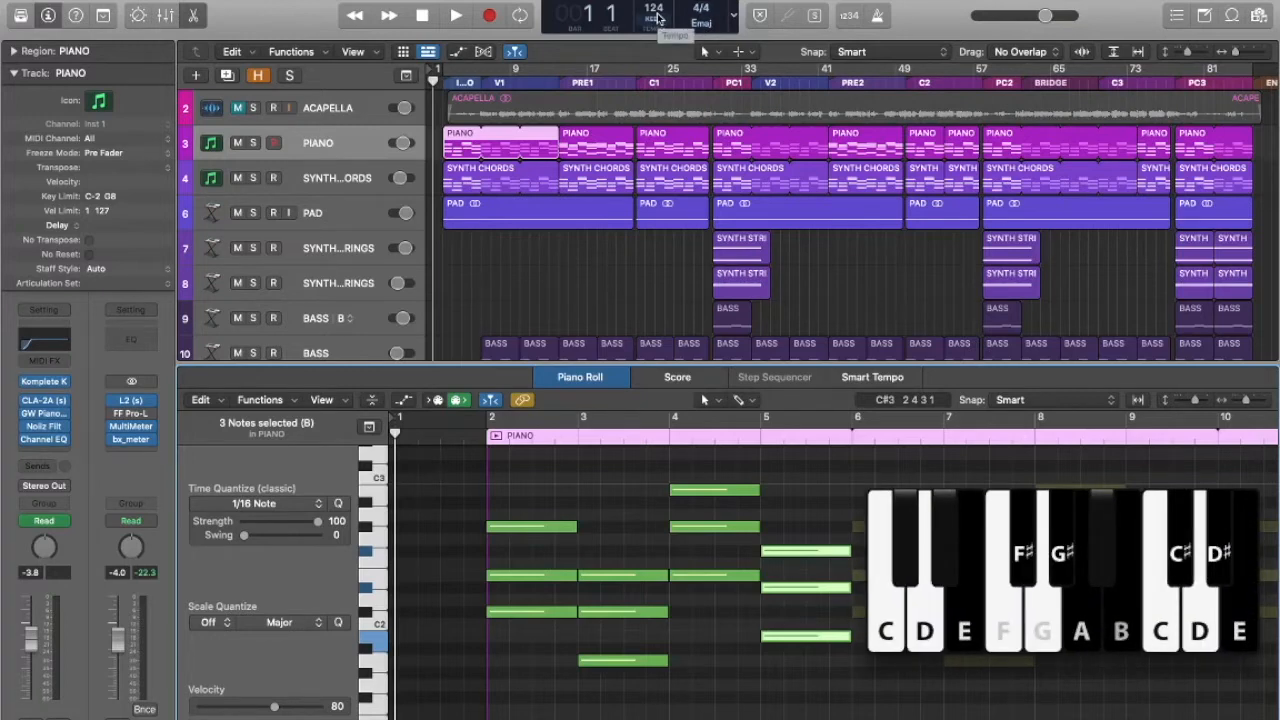
left_click_drag(523, 648, 545, 433)
scroll(562, 568, "down", 3)
scroll(562, 572, "down", 1)
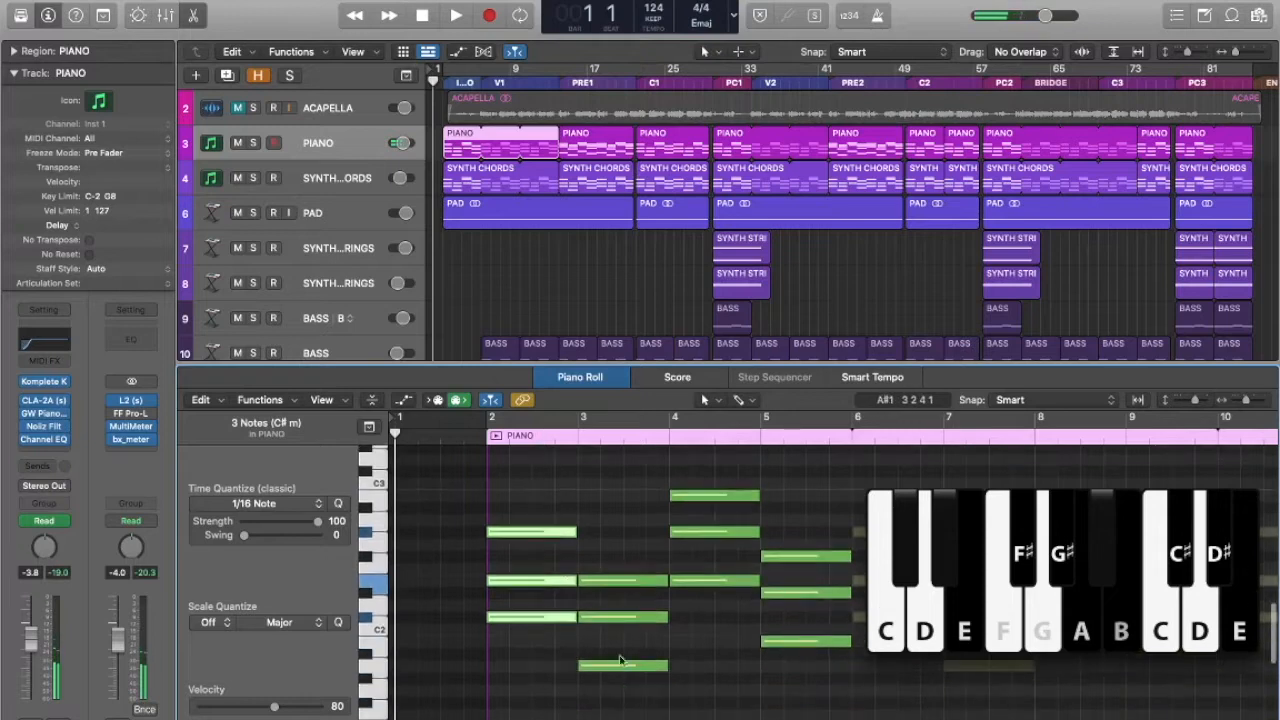
left_click_drag(627, 710, 626, 515)
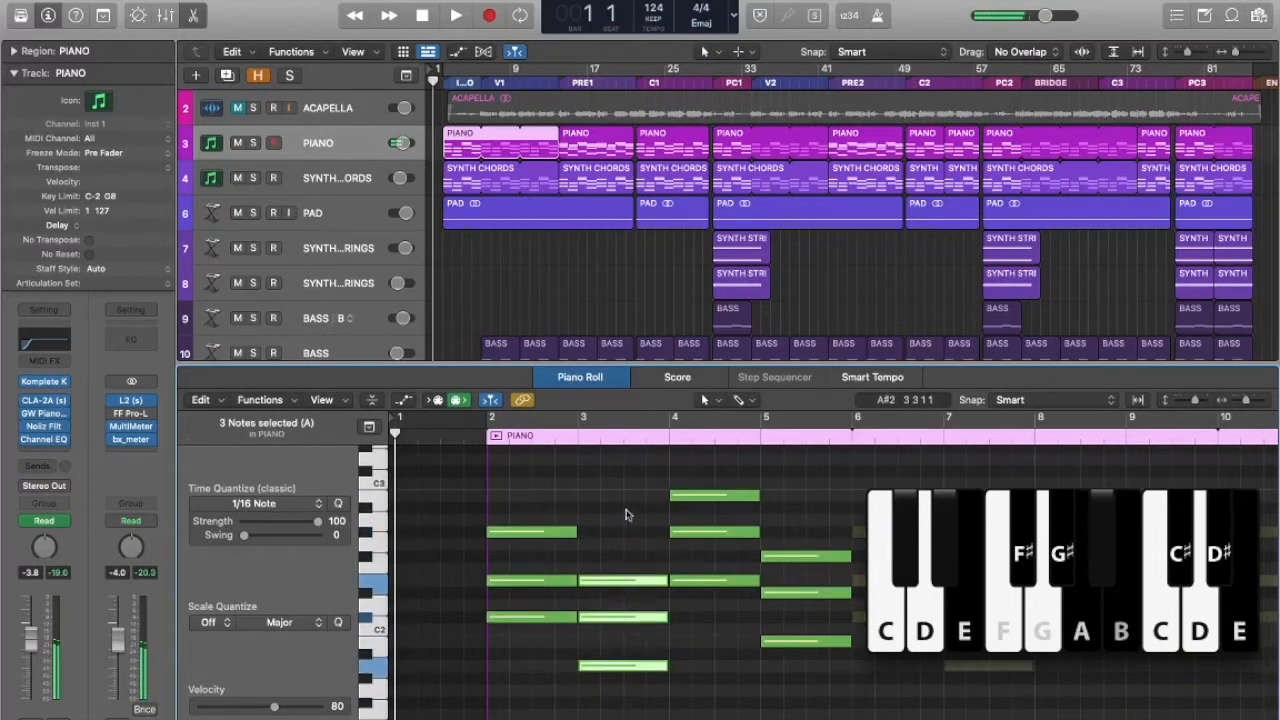
left_click_drag(729, 621, 732, 441)
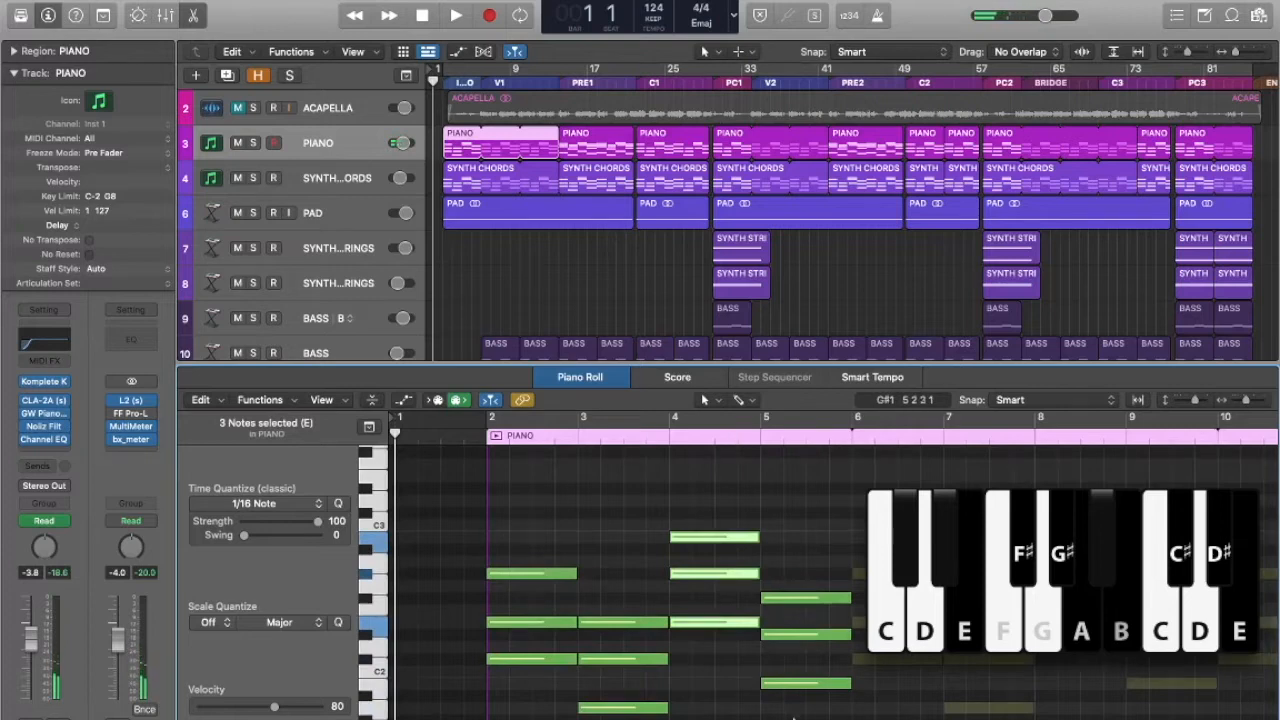
left_click_drag(793, 718, 807, 522)
key("e")
left_click(567, 283)
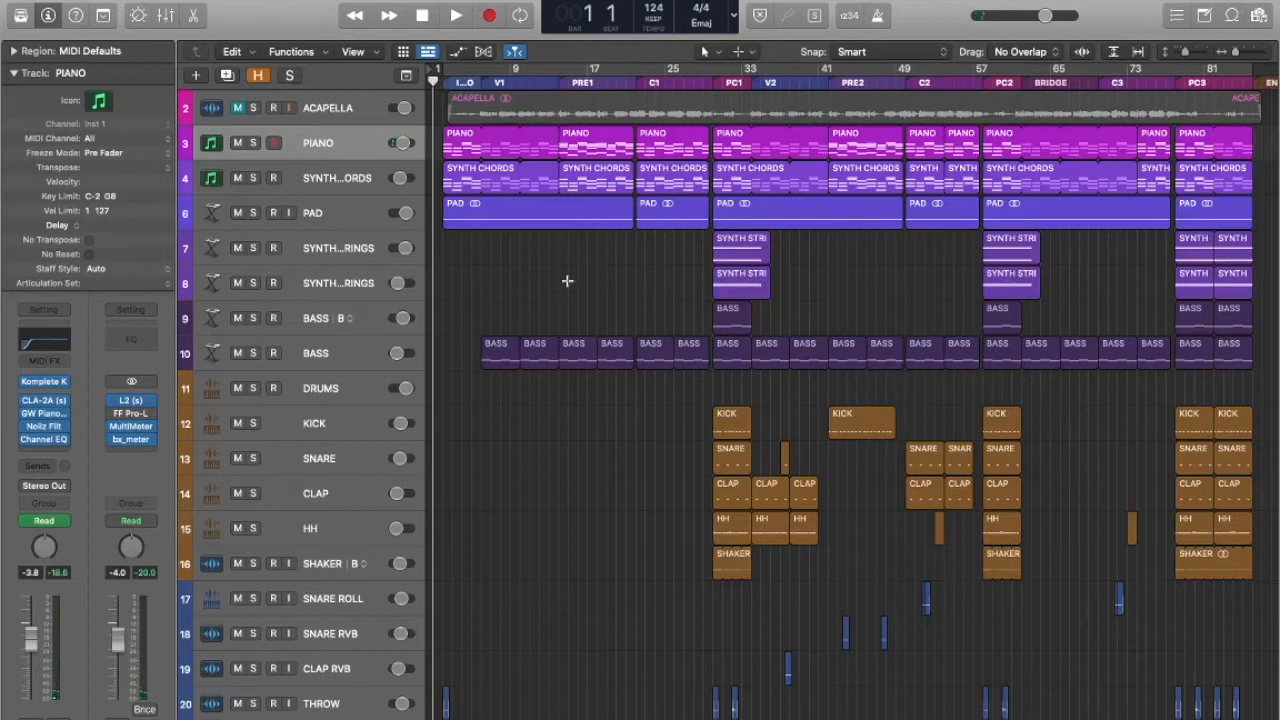
Turn on Cycle mode, solo the PIANO track and play the intro.
key("c")
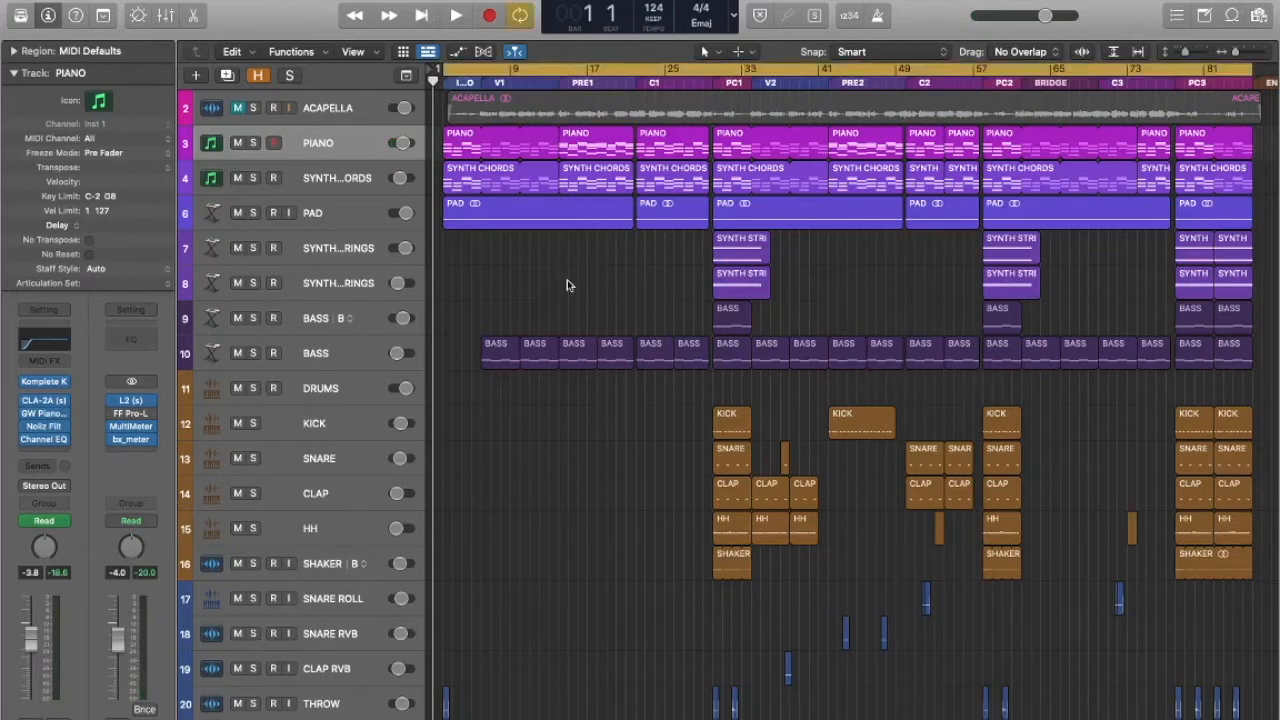
key("s")
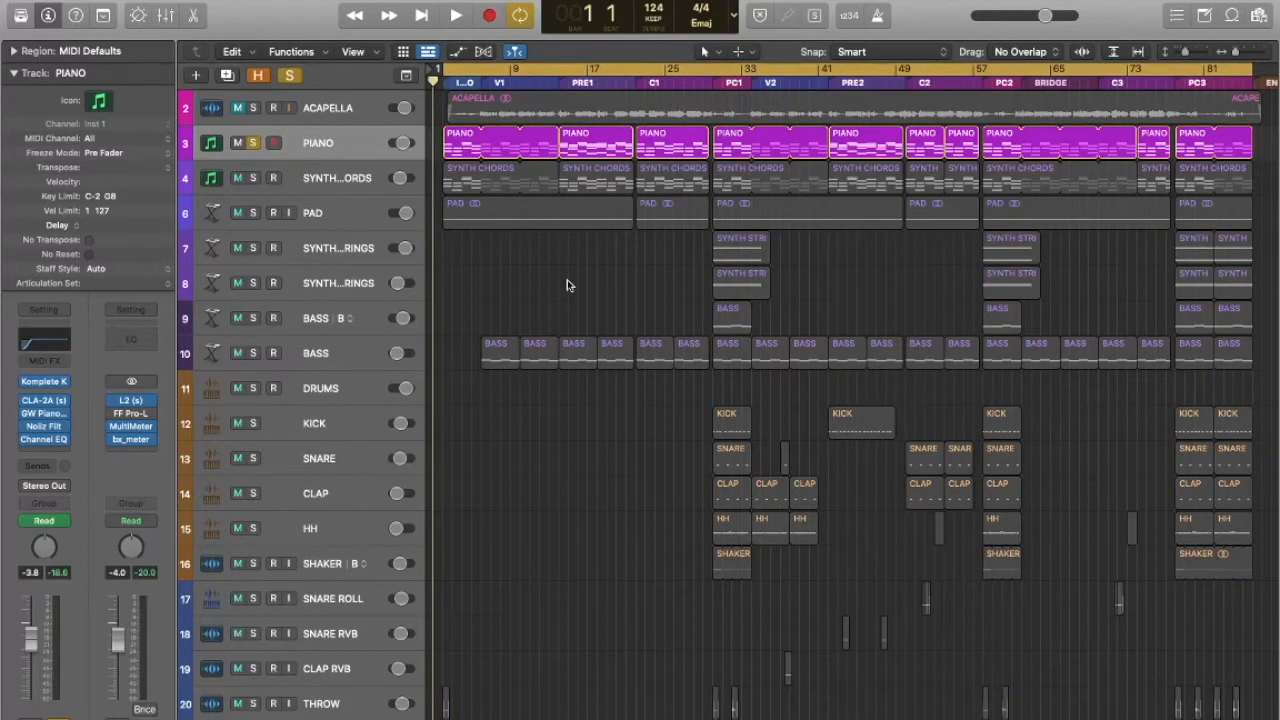
key("space")
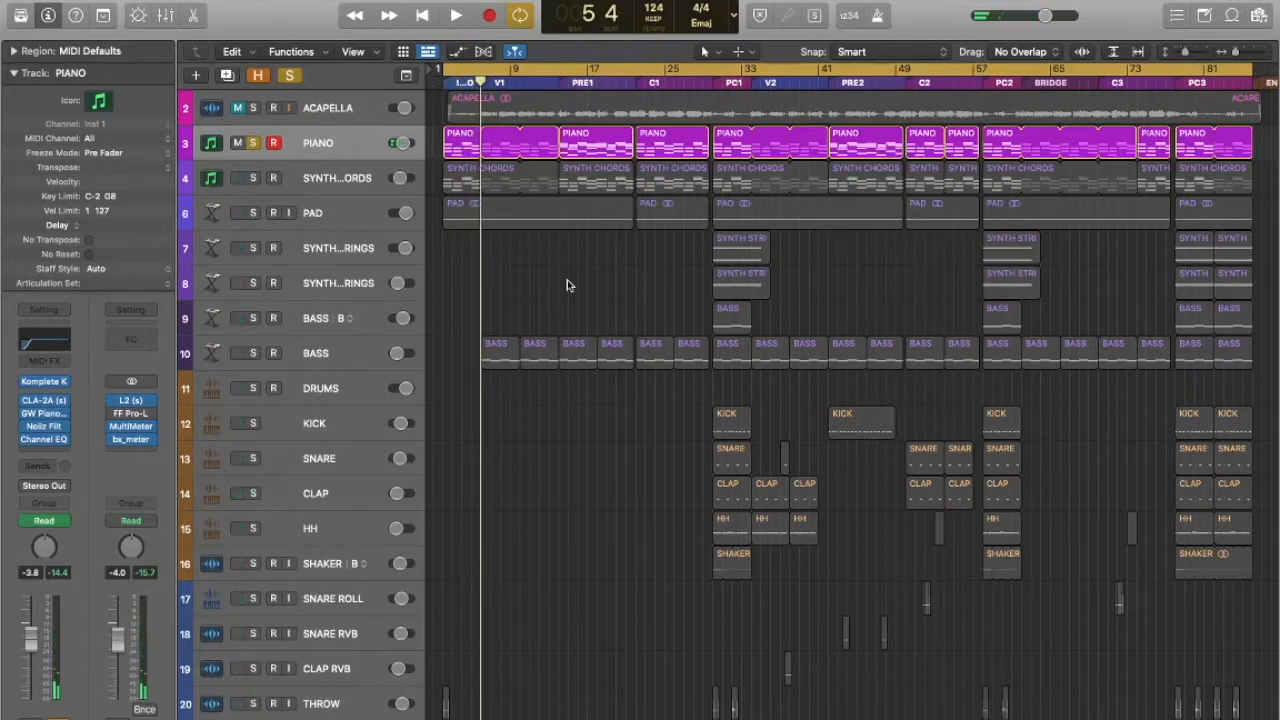
Listen to the soloed piano with the Noiiz Filter bypassed, re-enable the filter and inspect its settings.
mouse_move(28, 431)
key("space")
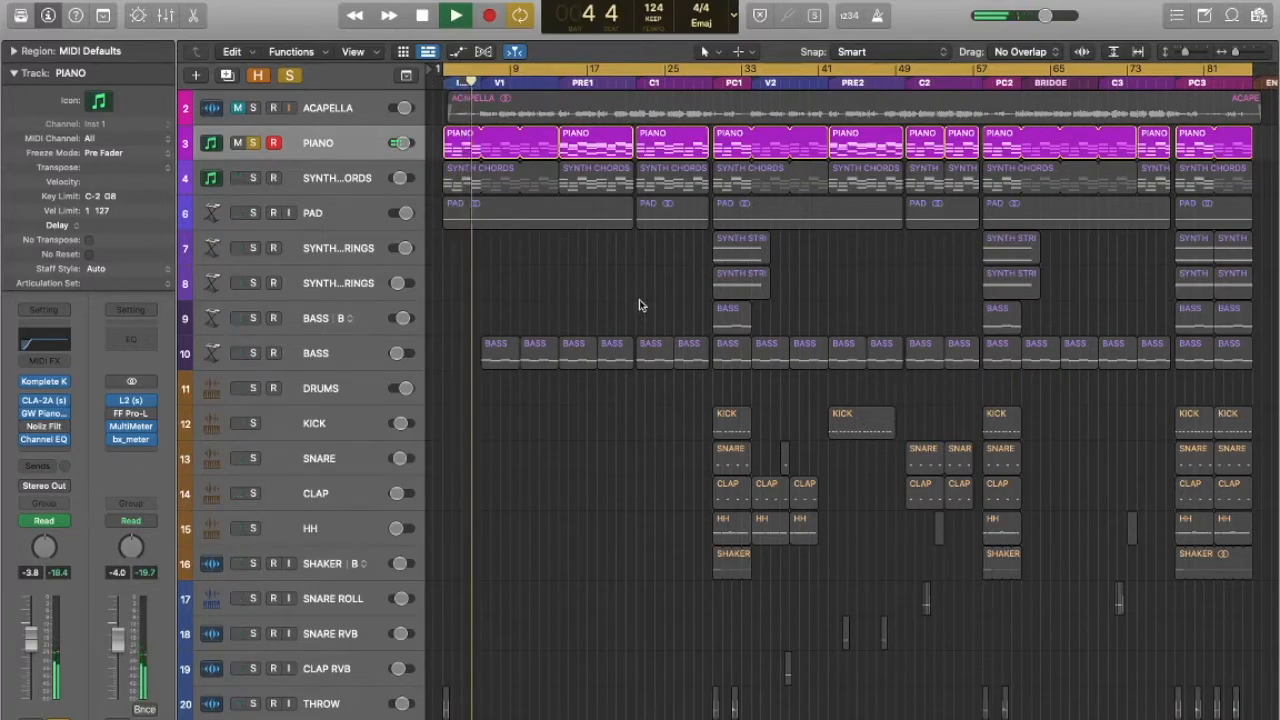
key("space")
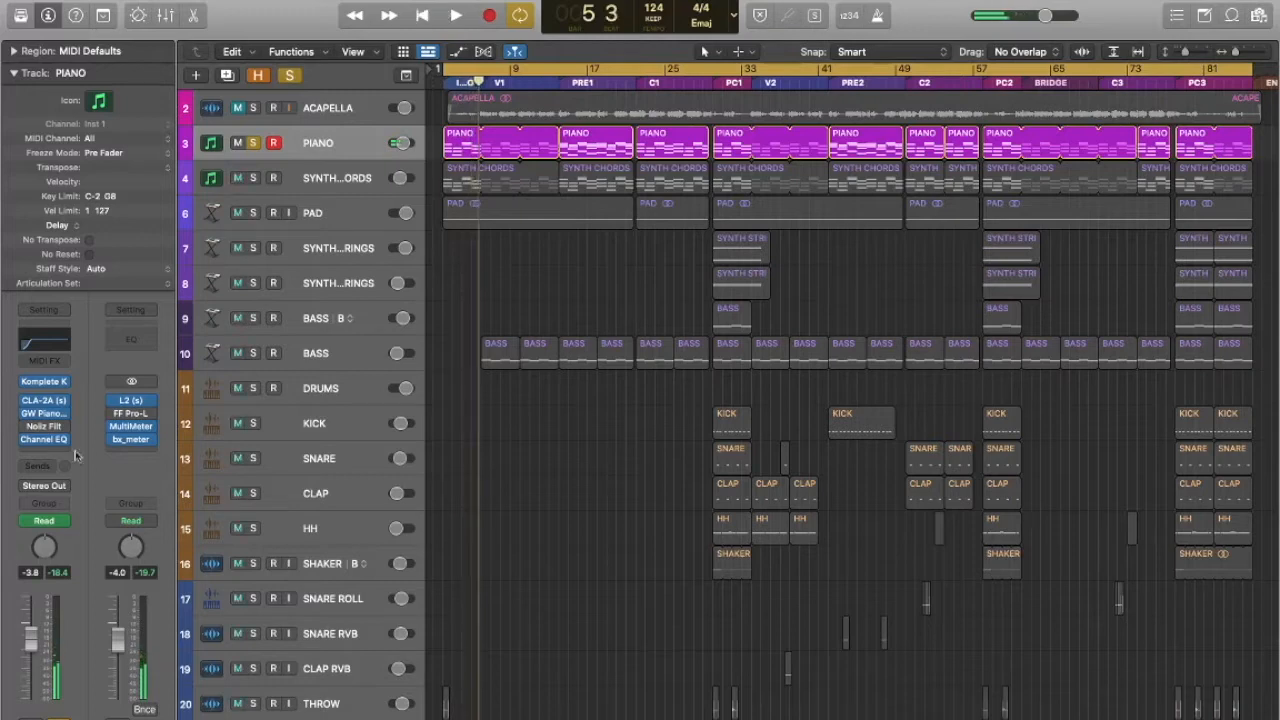
left_click(46, 427)
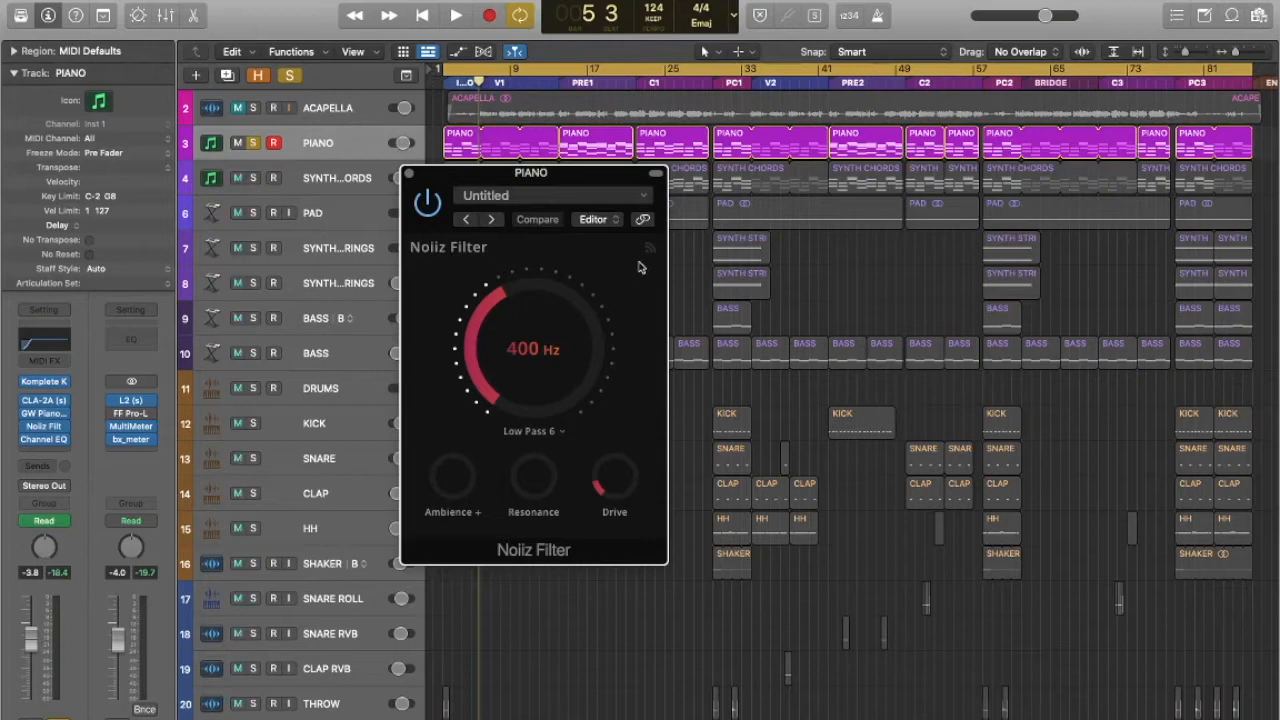
left_click(409, 174)
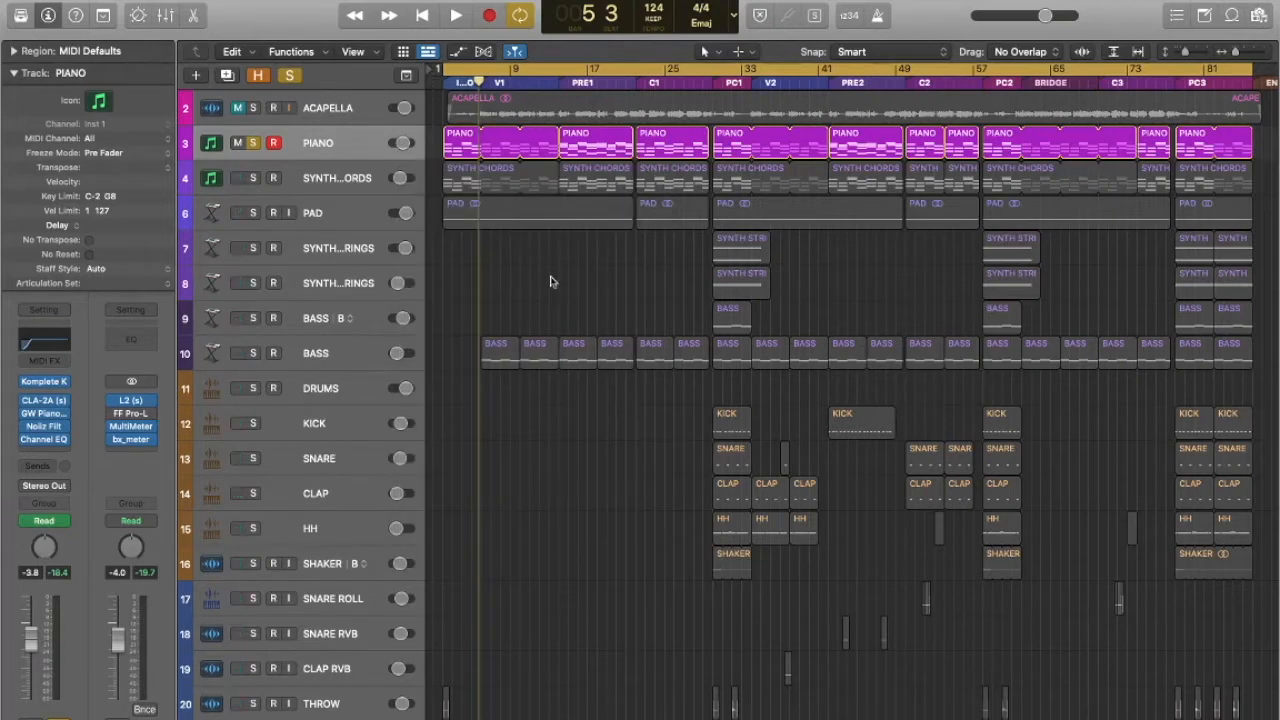
Switch the solo from PIANO to the SYNTH CHORDS track and listen to its intro.
key("s")
key("Down")
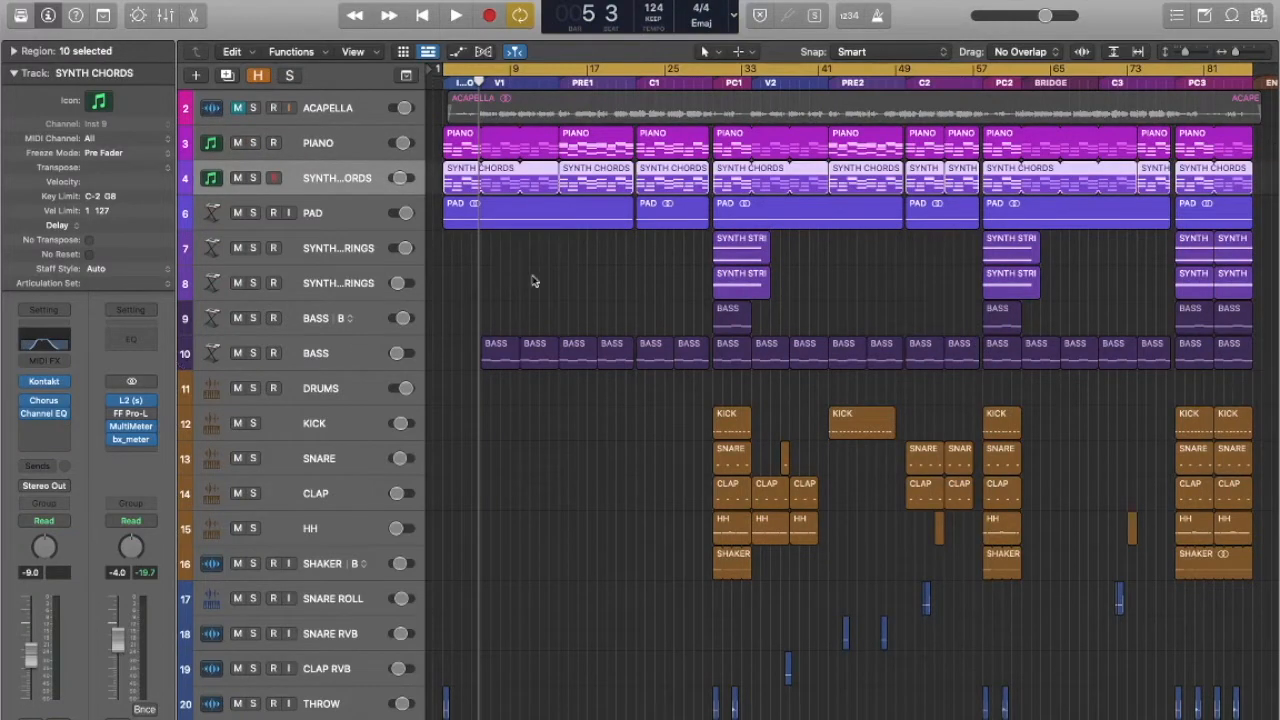
key("s")
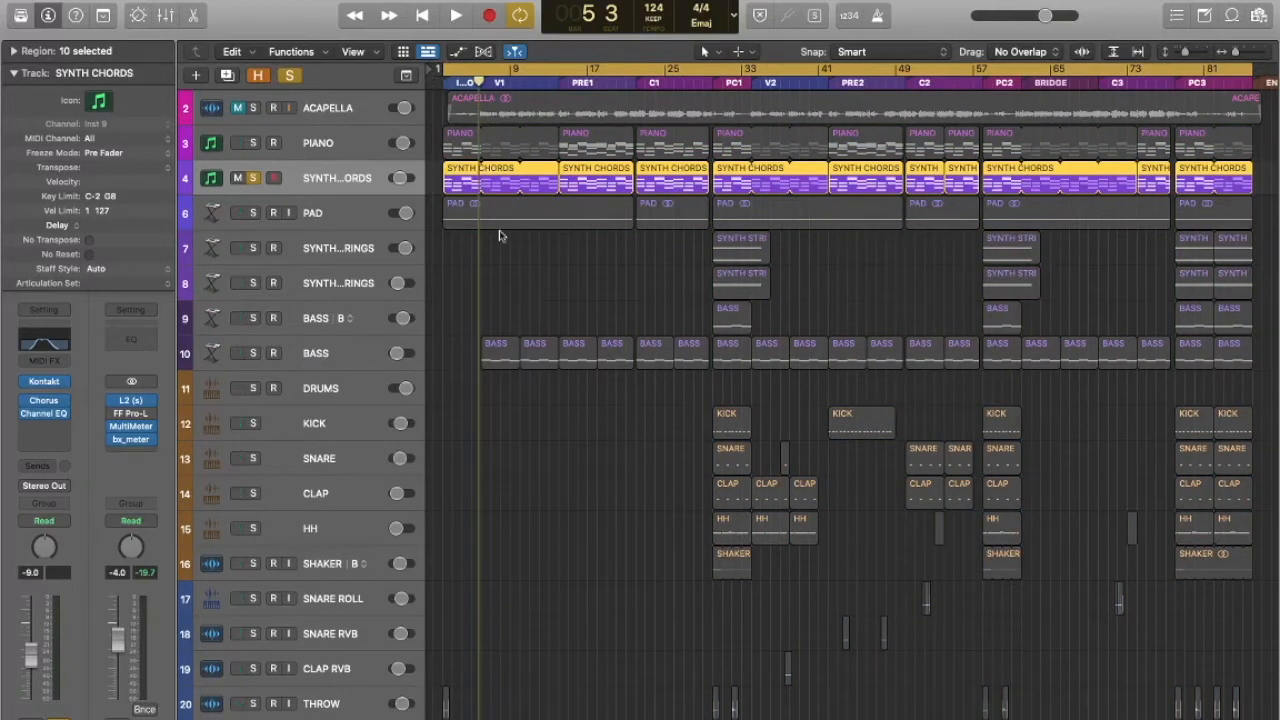
key("space")
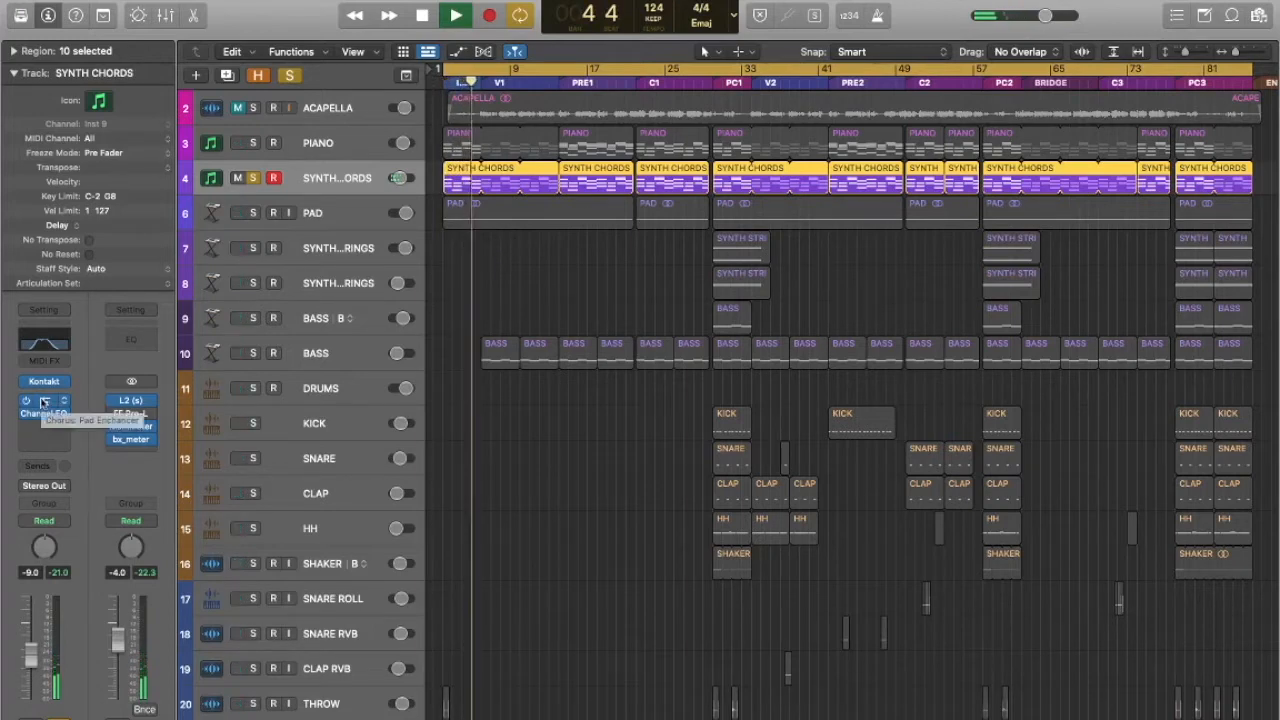
key("space")
Inspect the settings of the Chorus and Channel EQ plug-ins on the SYNTH CHORDS track, closing each window.
left_click(43, 401)
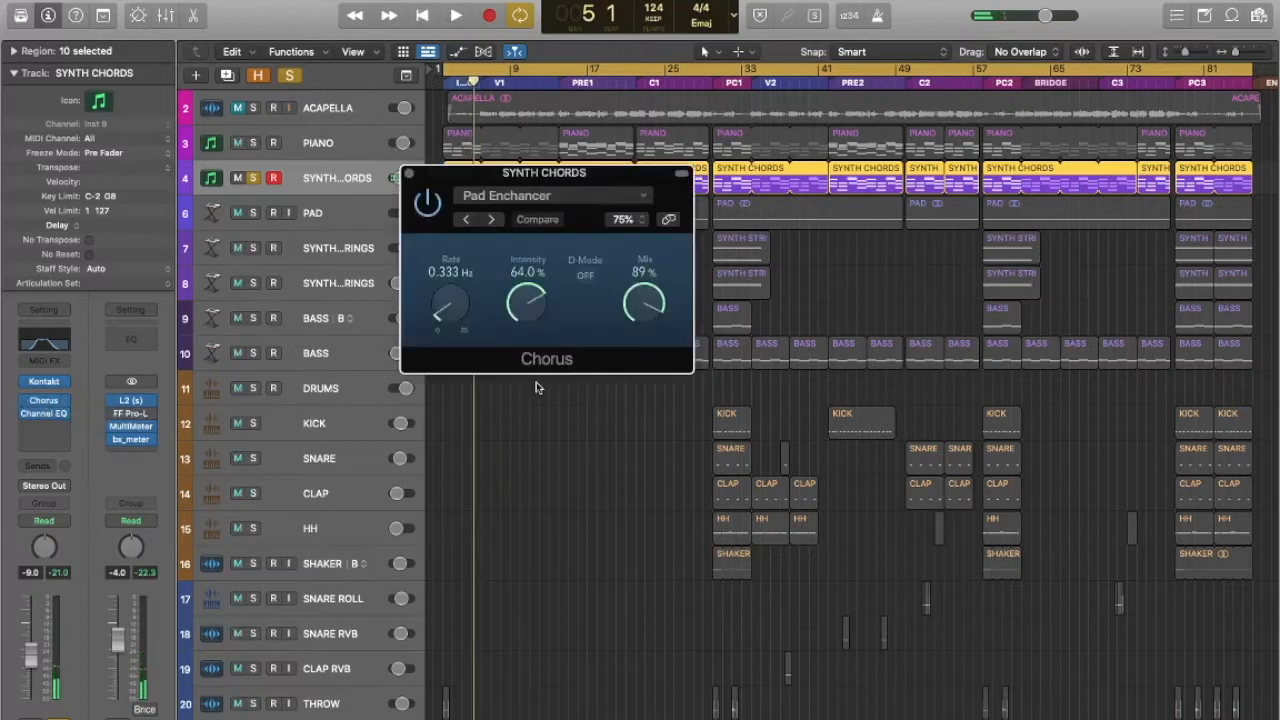
left_click(408, 173)
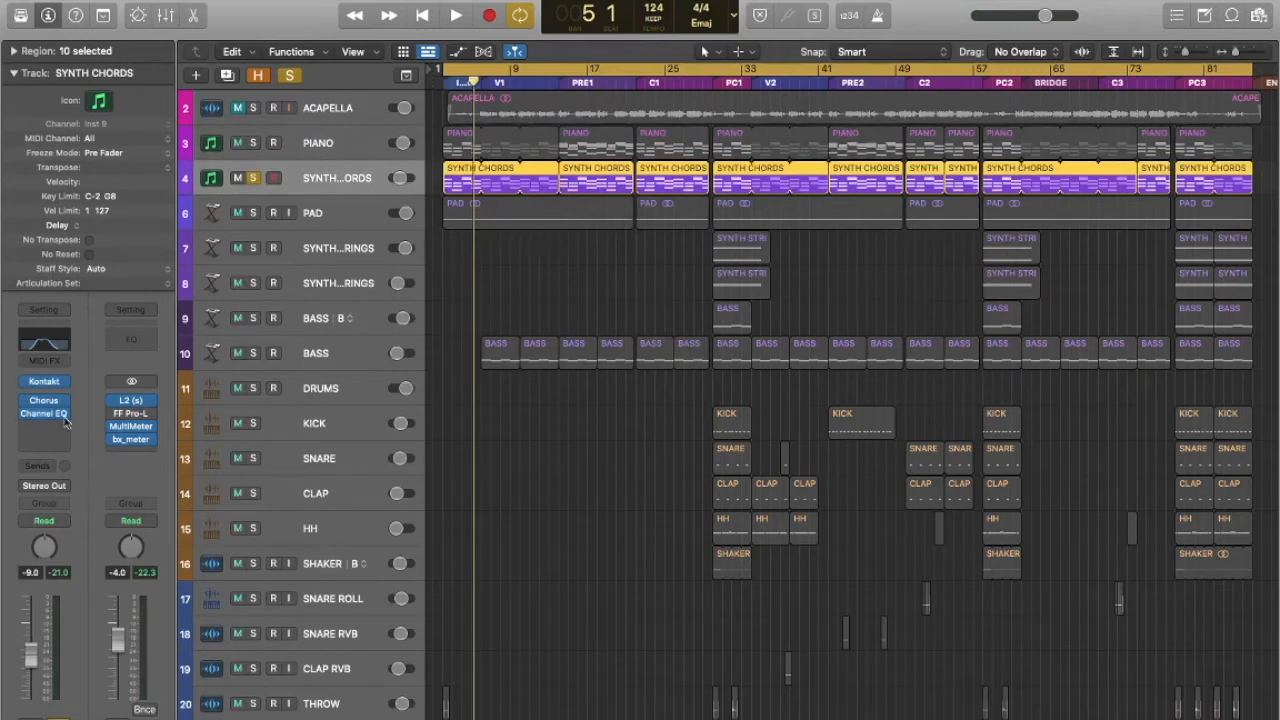
left_click(48, 413)
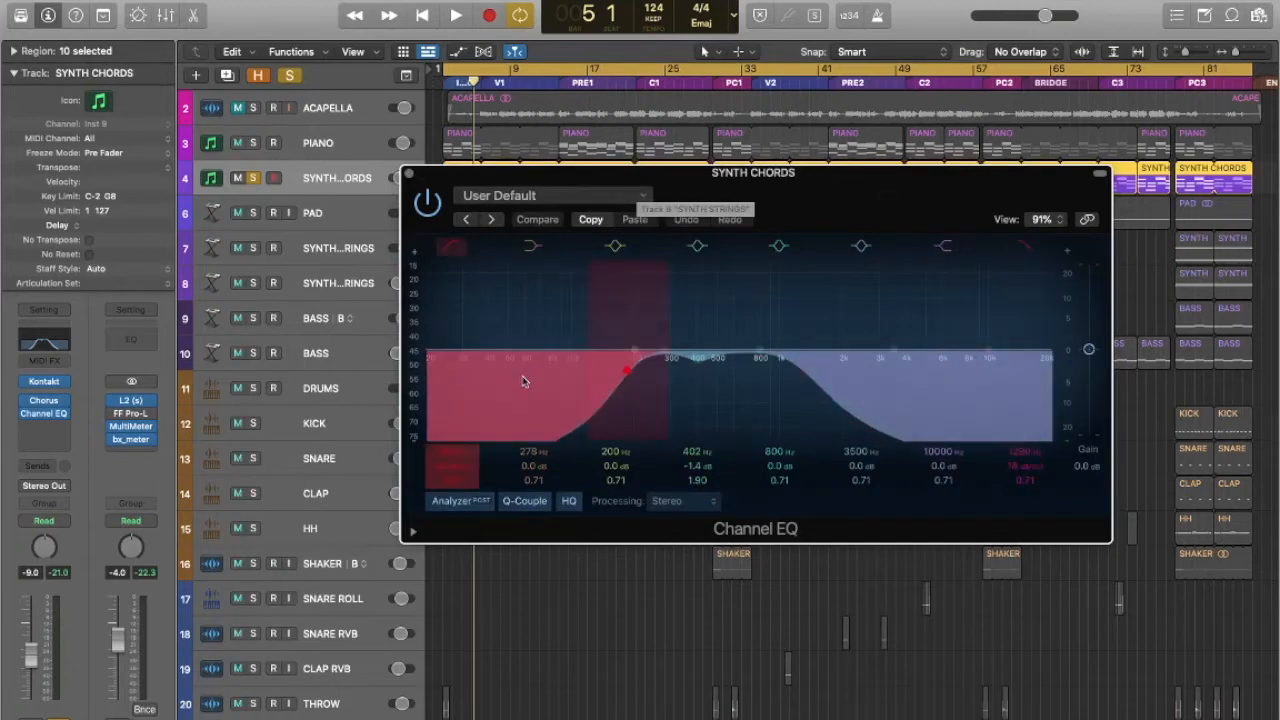
left_click(409, 174)
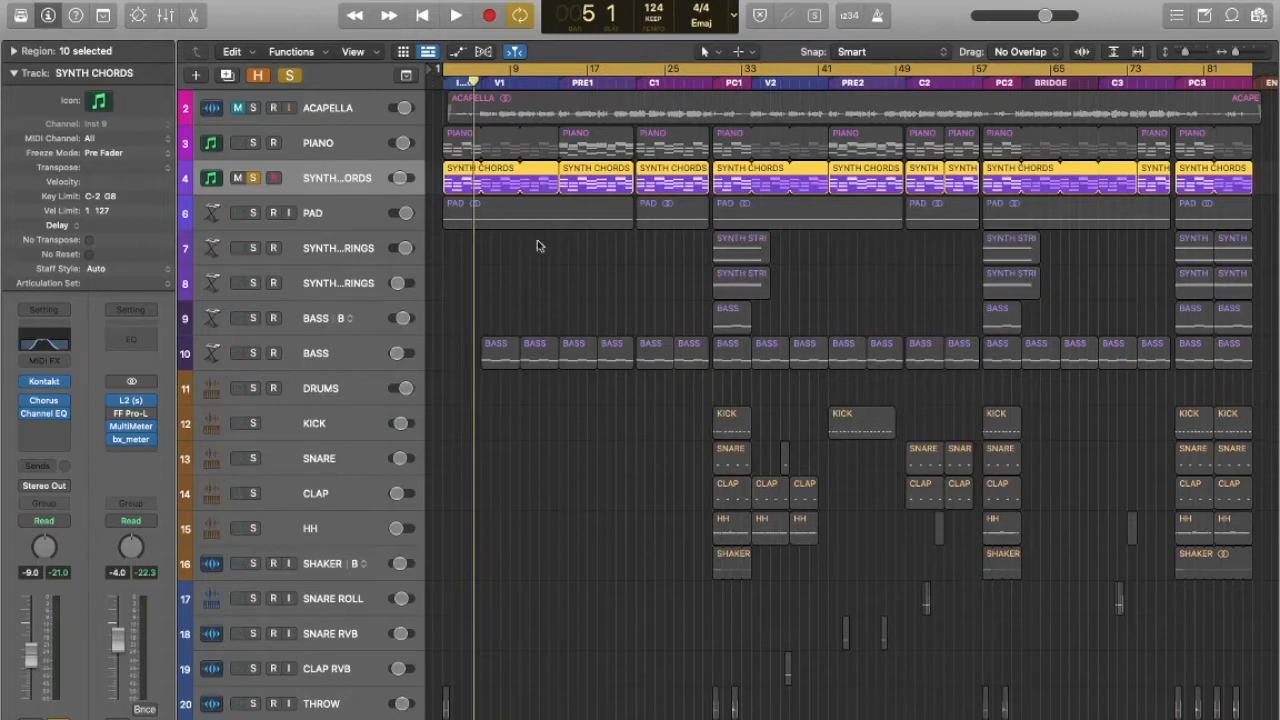
Solo the PAD track in place of SYNTH CHORDS, with the timeline zoomed in from the song's start.
key("Up")
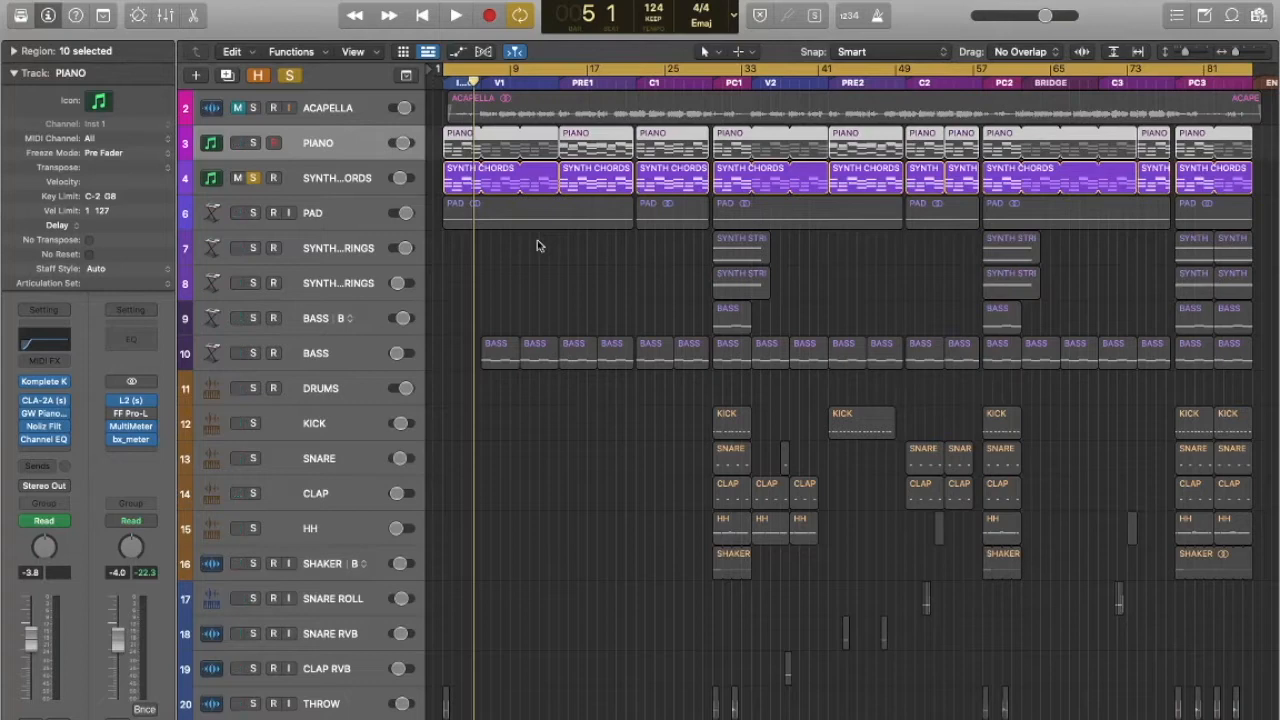
key("Down")
key("Down")
key("super+Right")
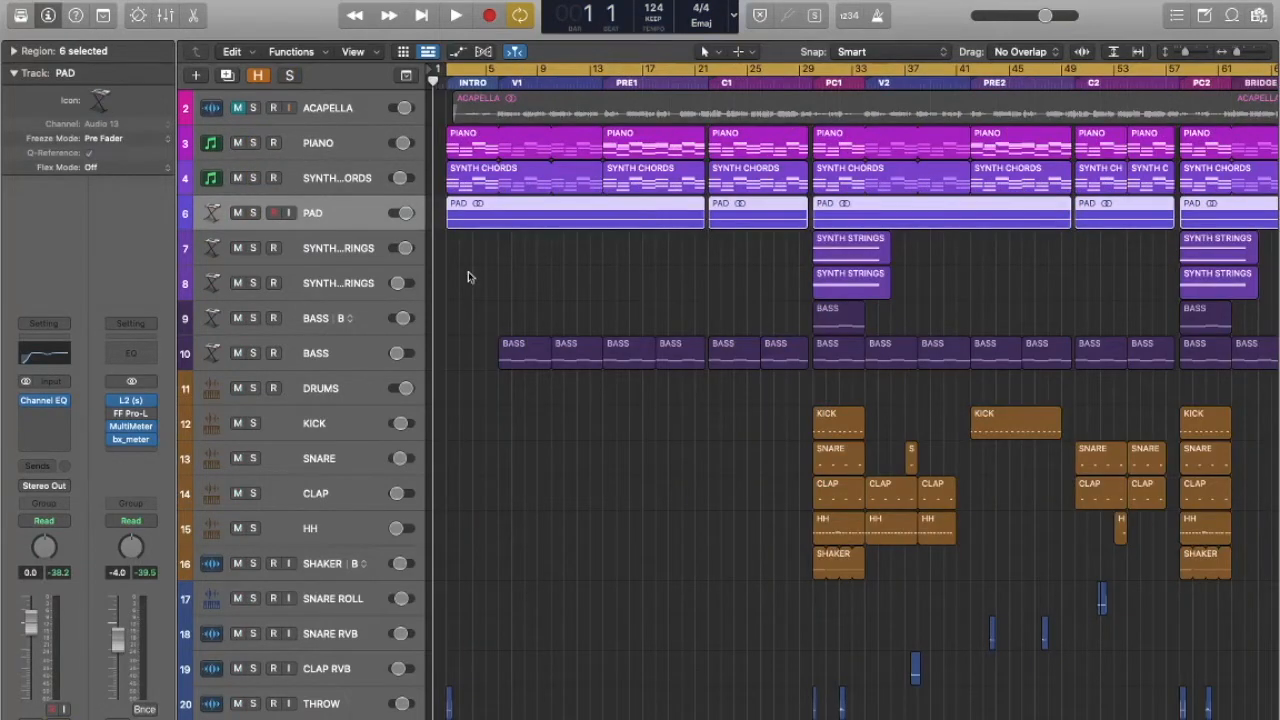
key("s")
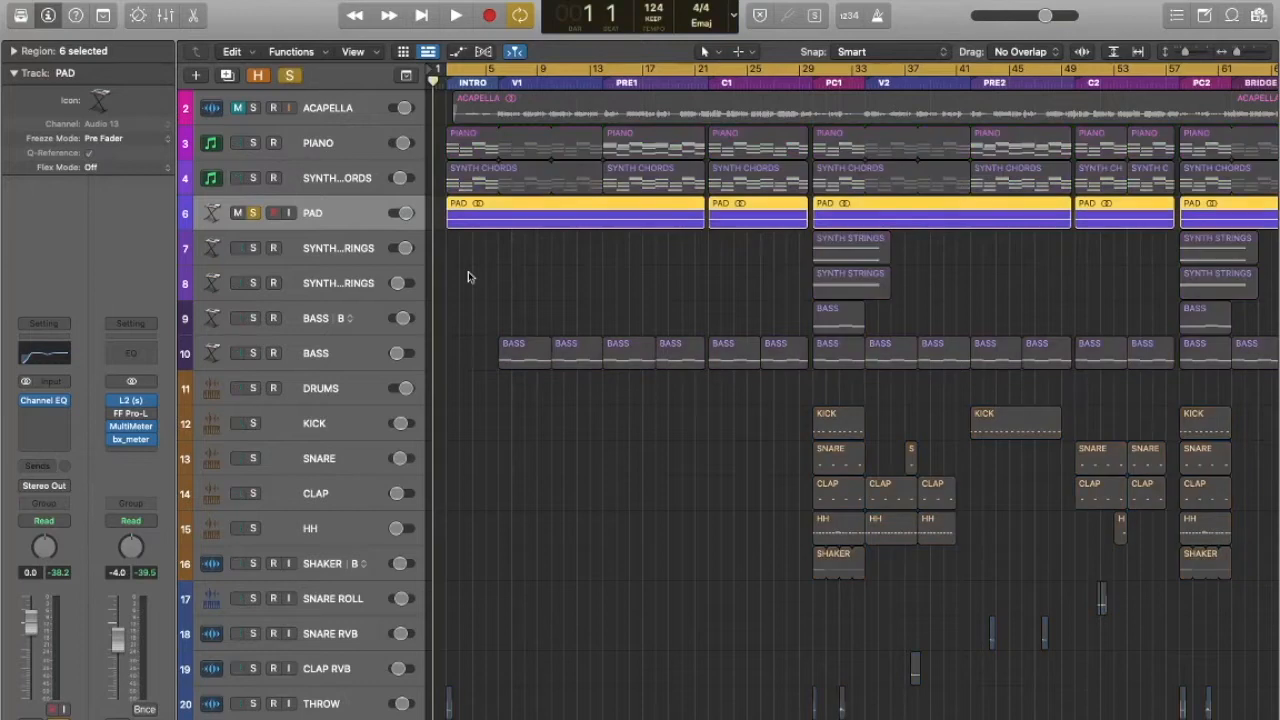
Reveal the hidden tracks, examine the hidden PAD region's sustained note in the Piano Roll during playback, and hide the tracks again.
key("h")
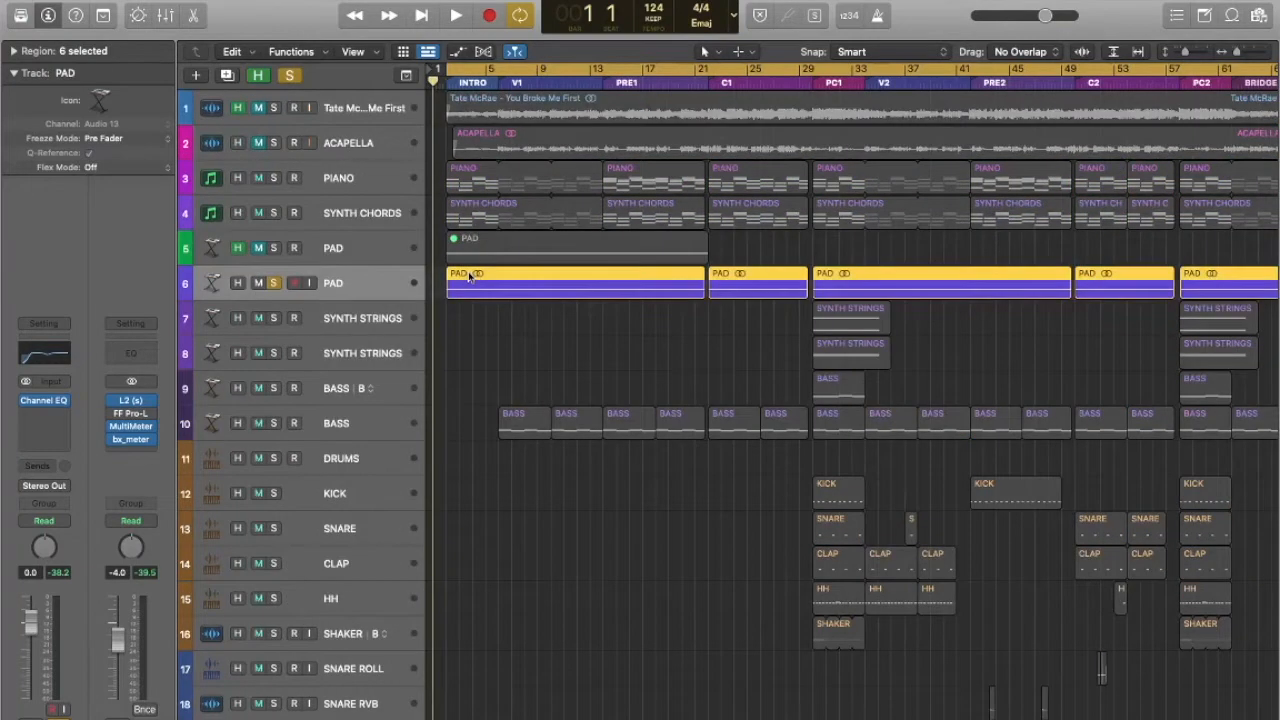
key("space")
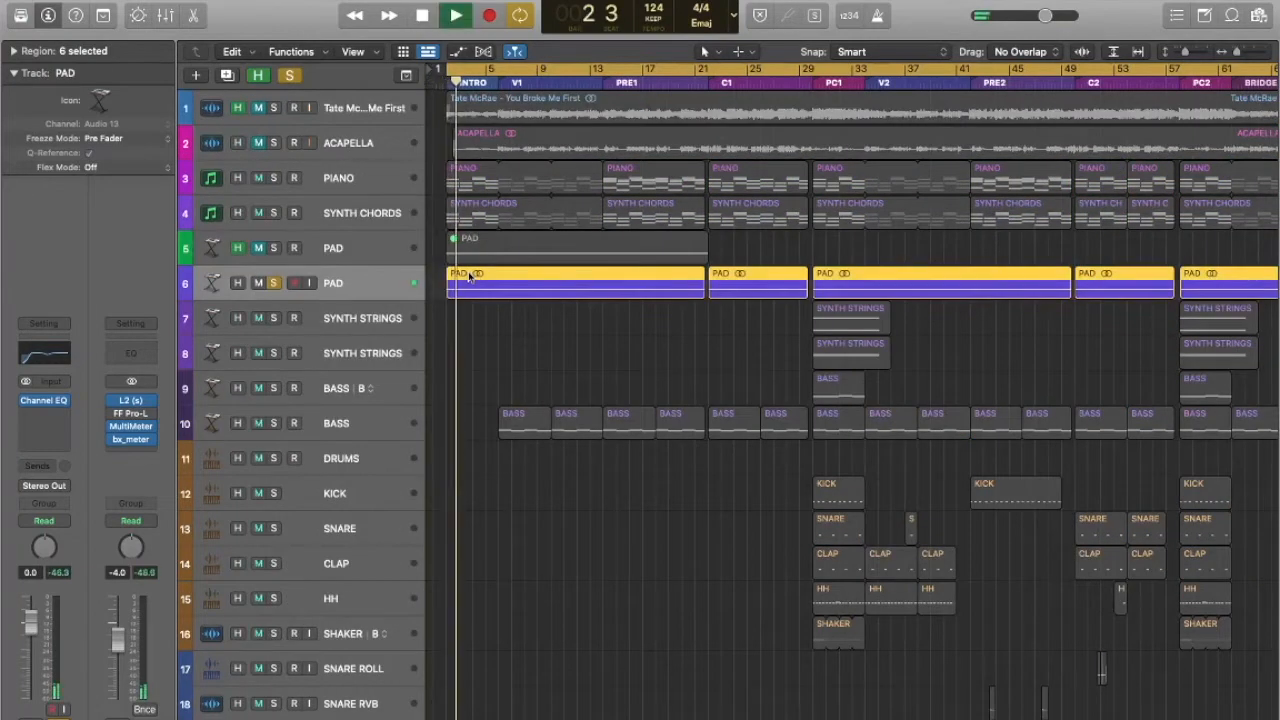
left_click(477, 251)
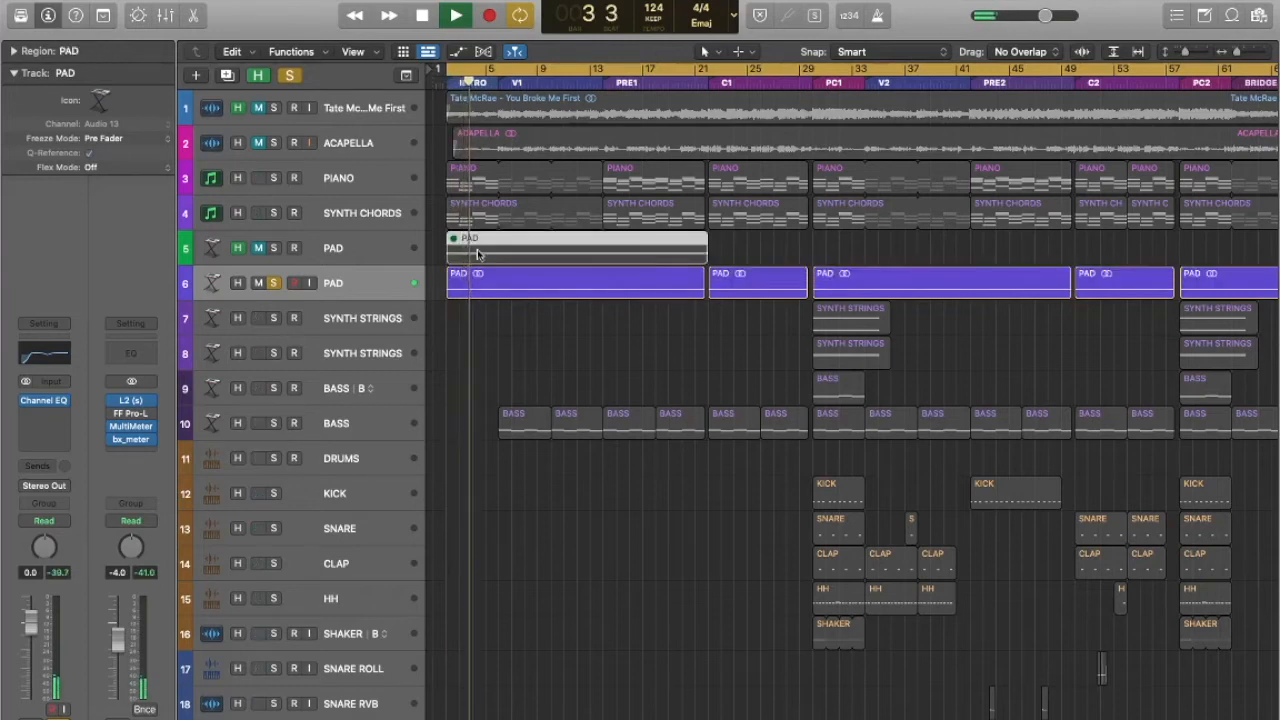
double_click(477, 251)
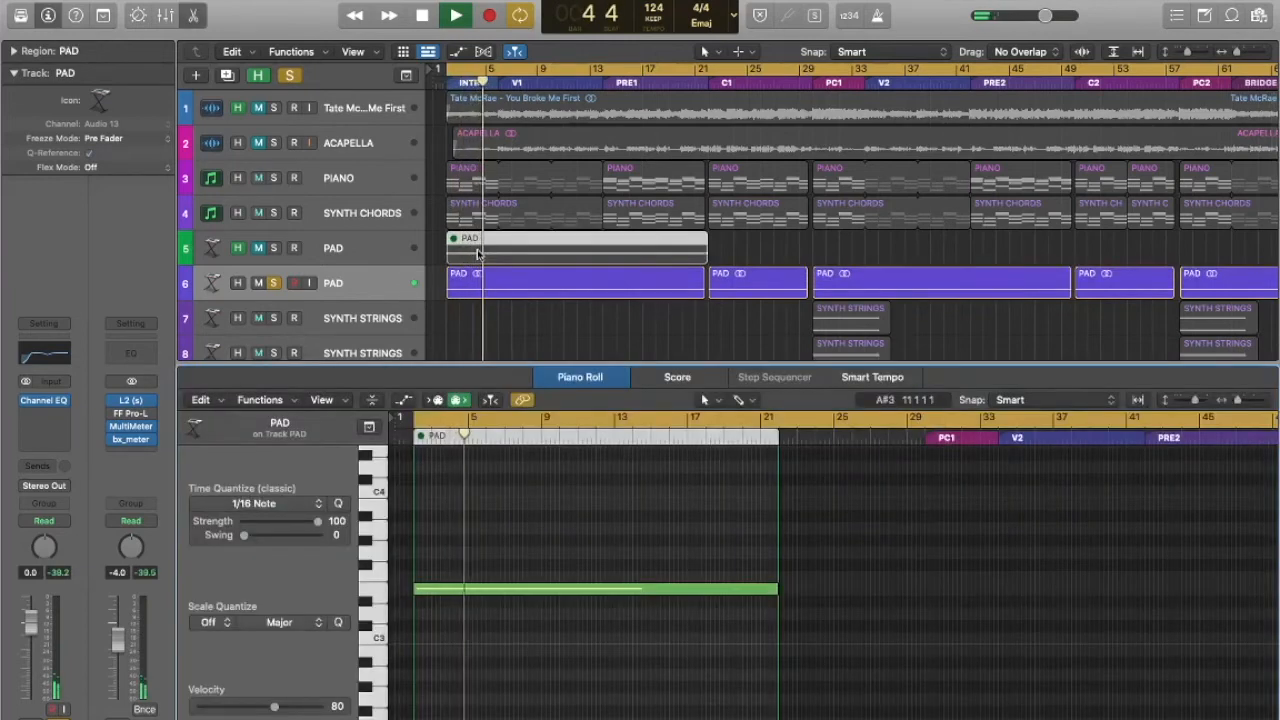
key("ctrl+h")
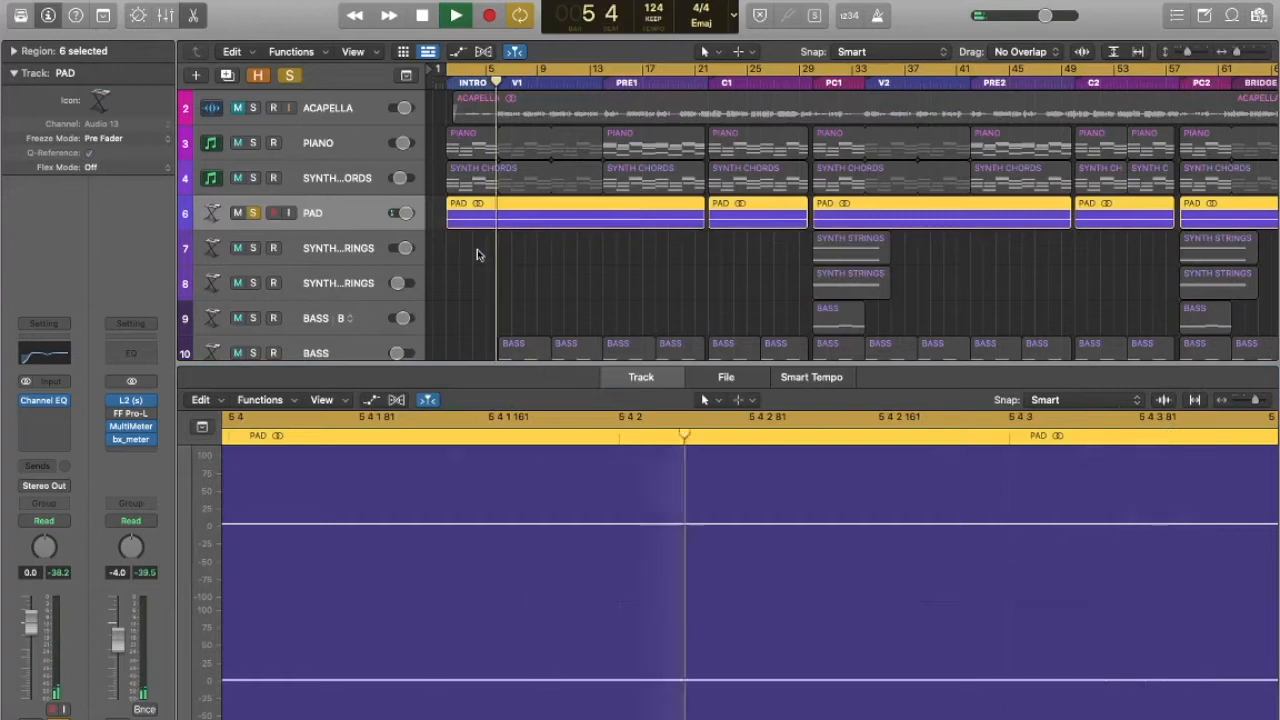
key("space")
Unsolo the PAD track and play the intro, muting and unmuting the pad to compare the sound.
key("s")
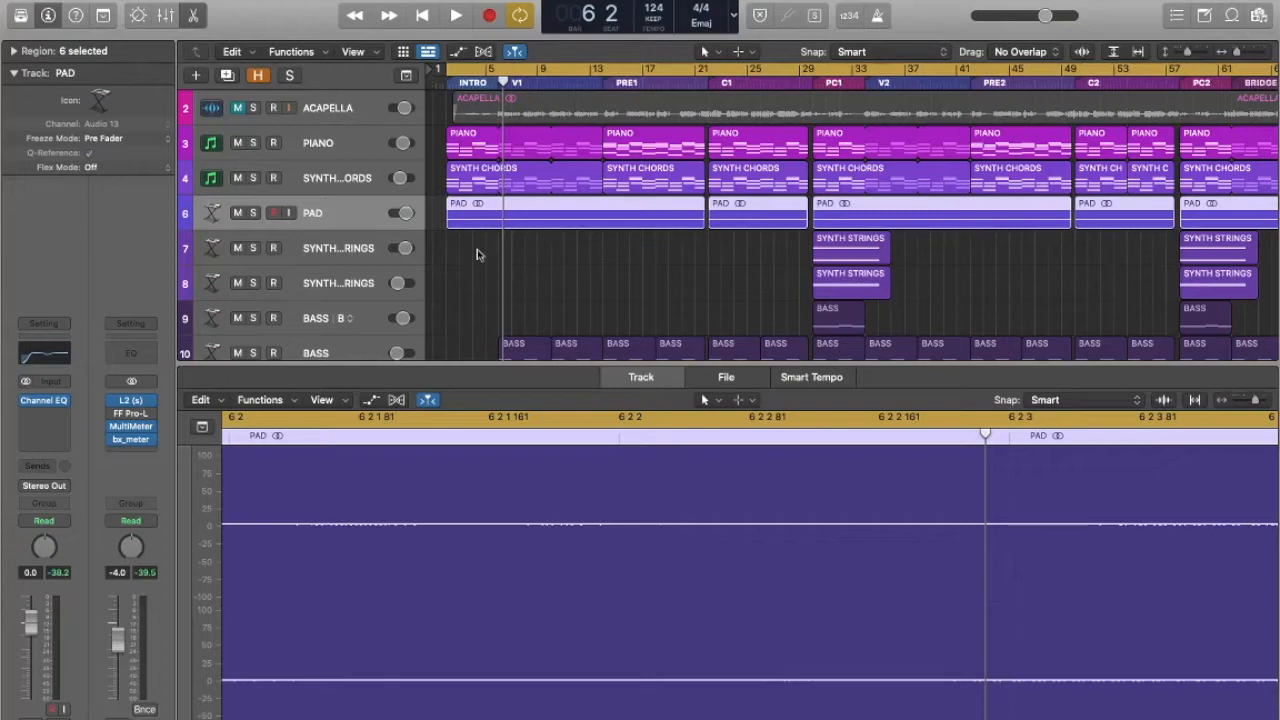
key("space")
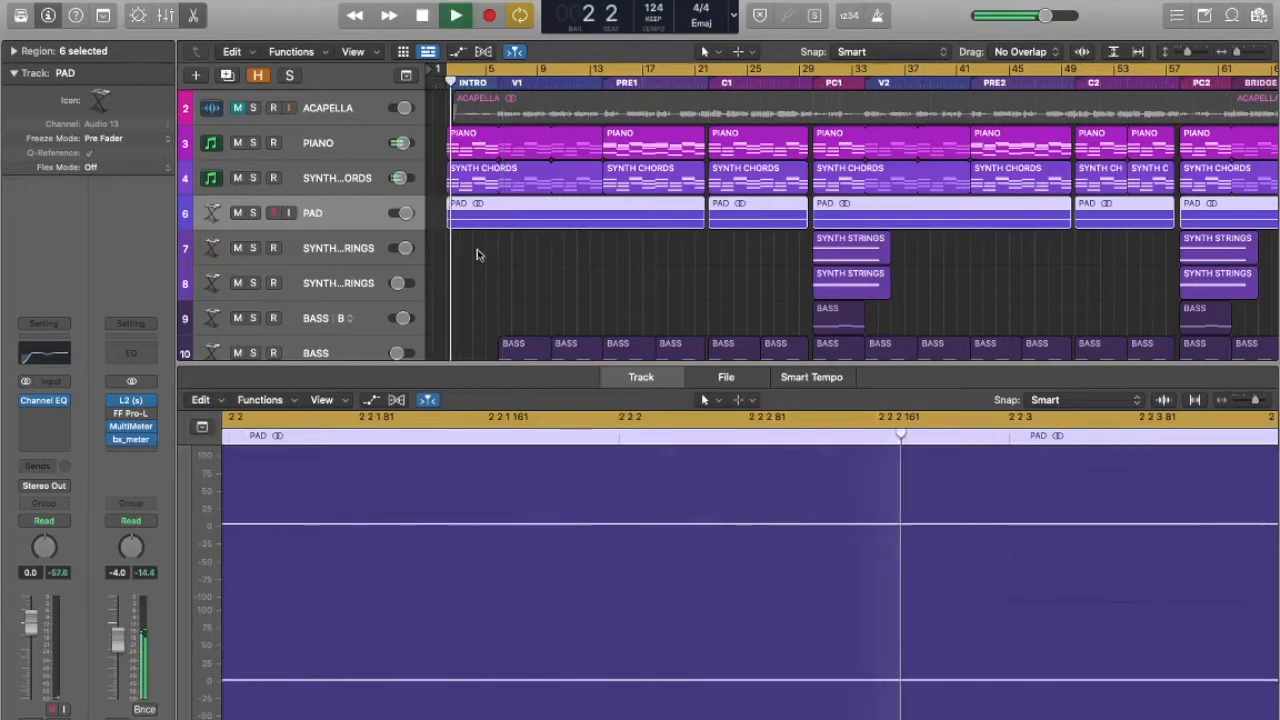
key("ctrl+m")
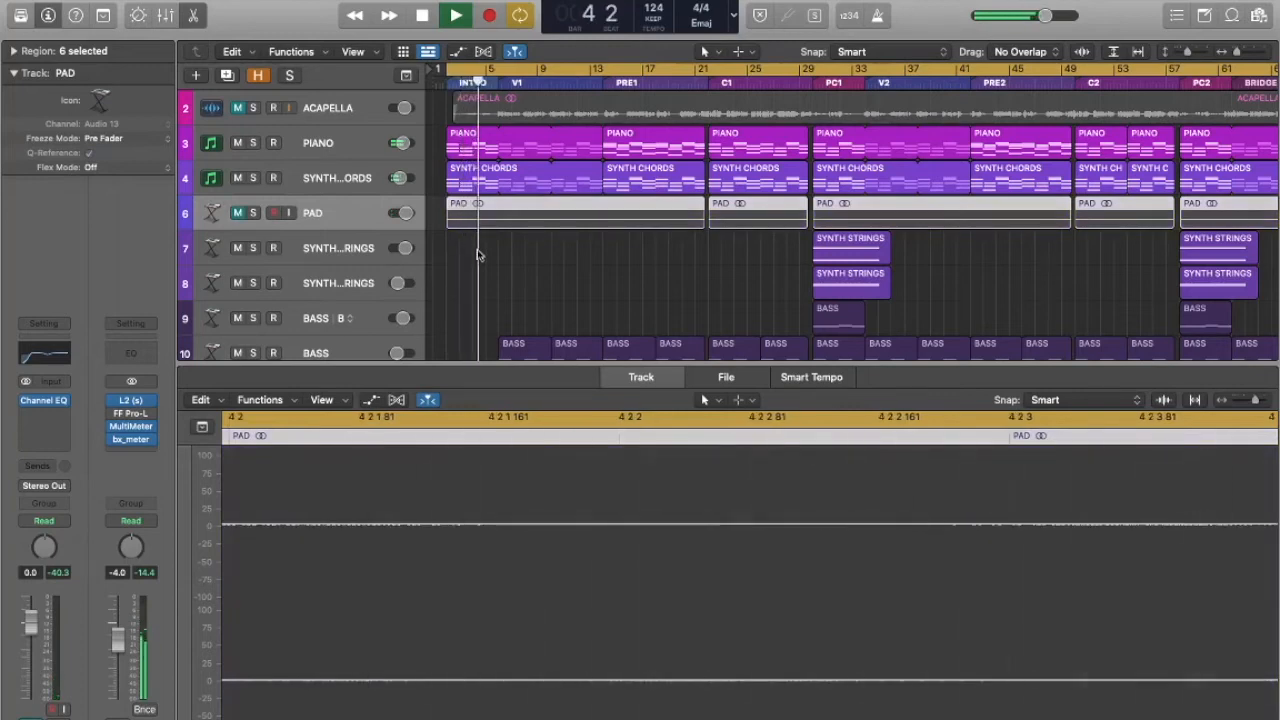
key("ctrl+m")
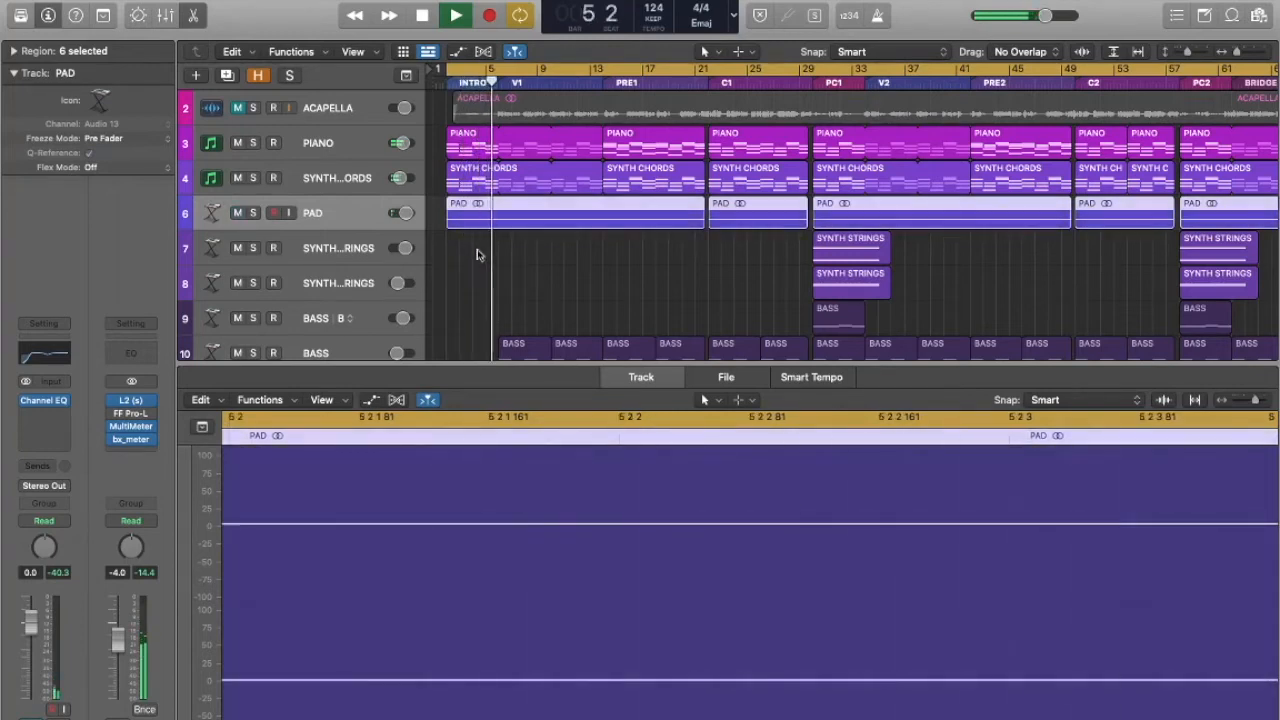
key("space")
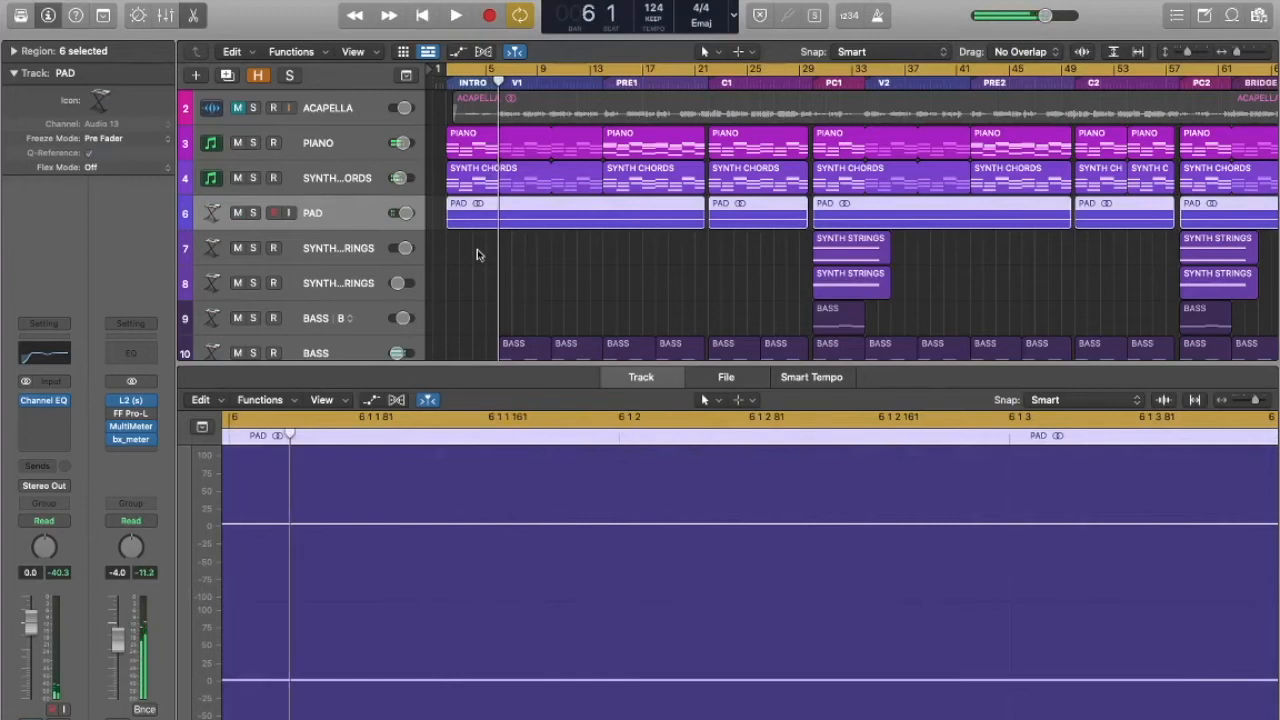
Solo the BASS track on track 10 and play its part from bar 6 at the start of V1.
key("Return")
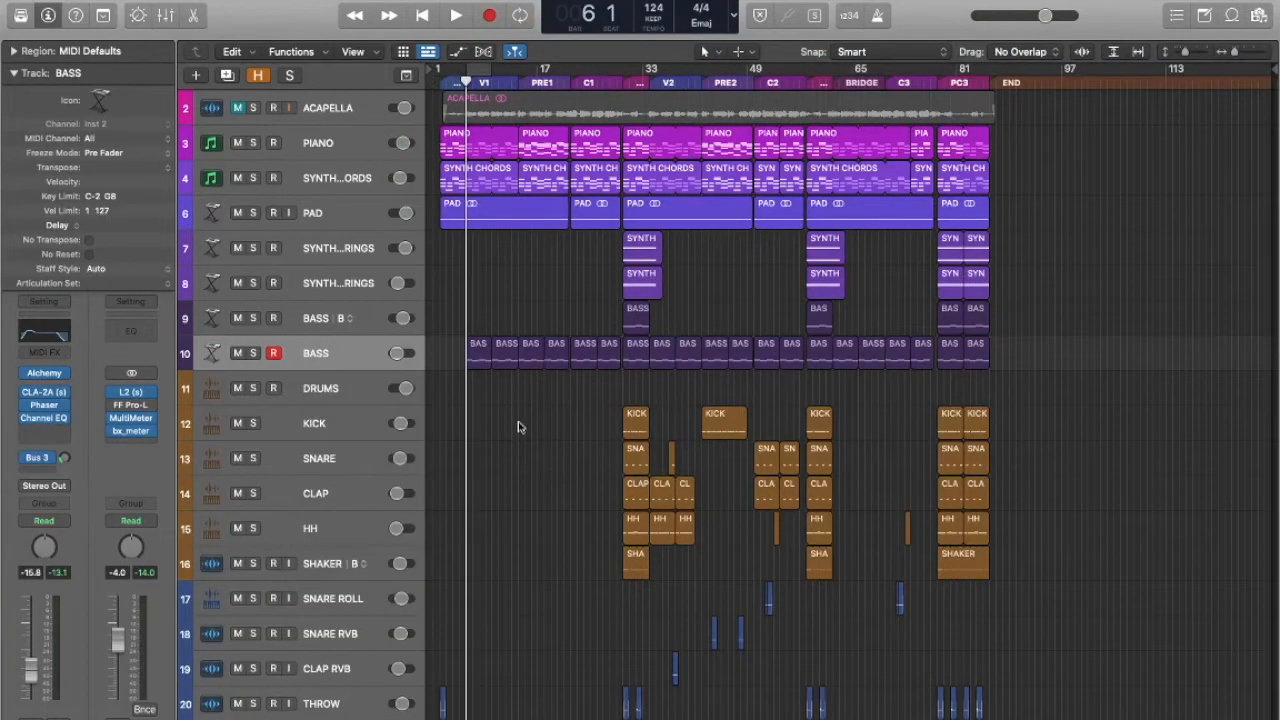
key("s")
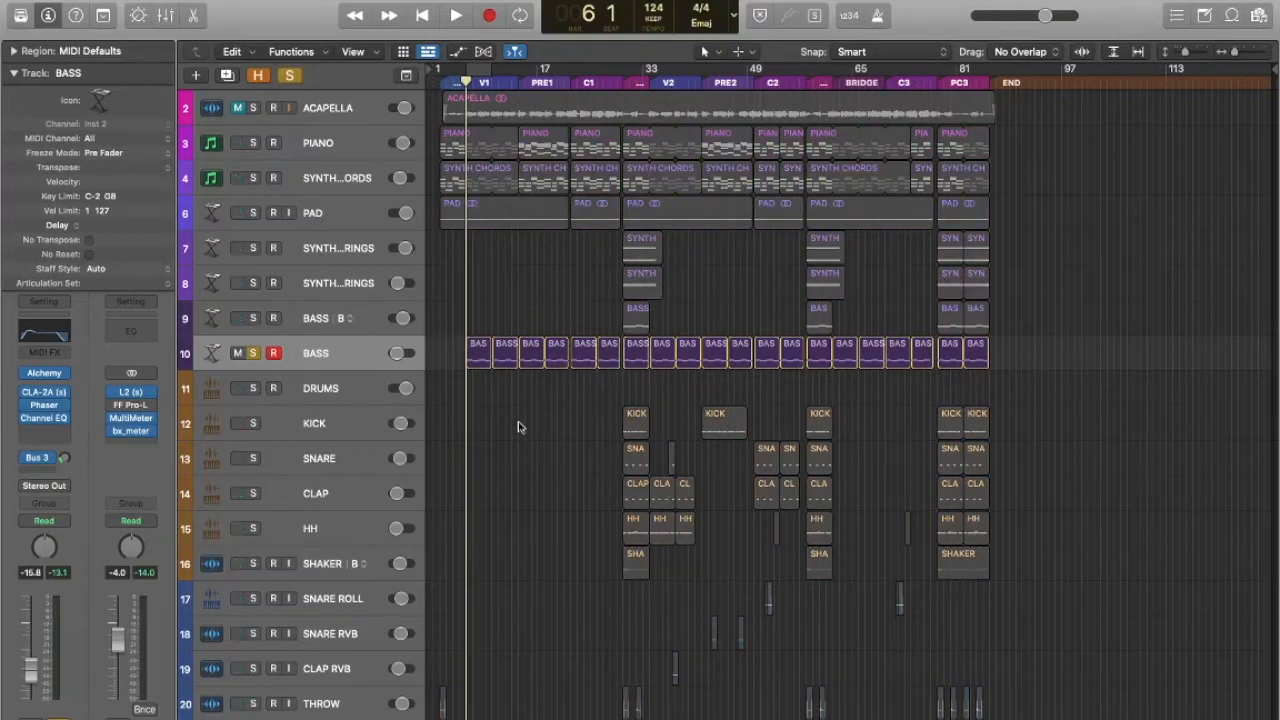
key("space")
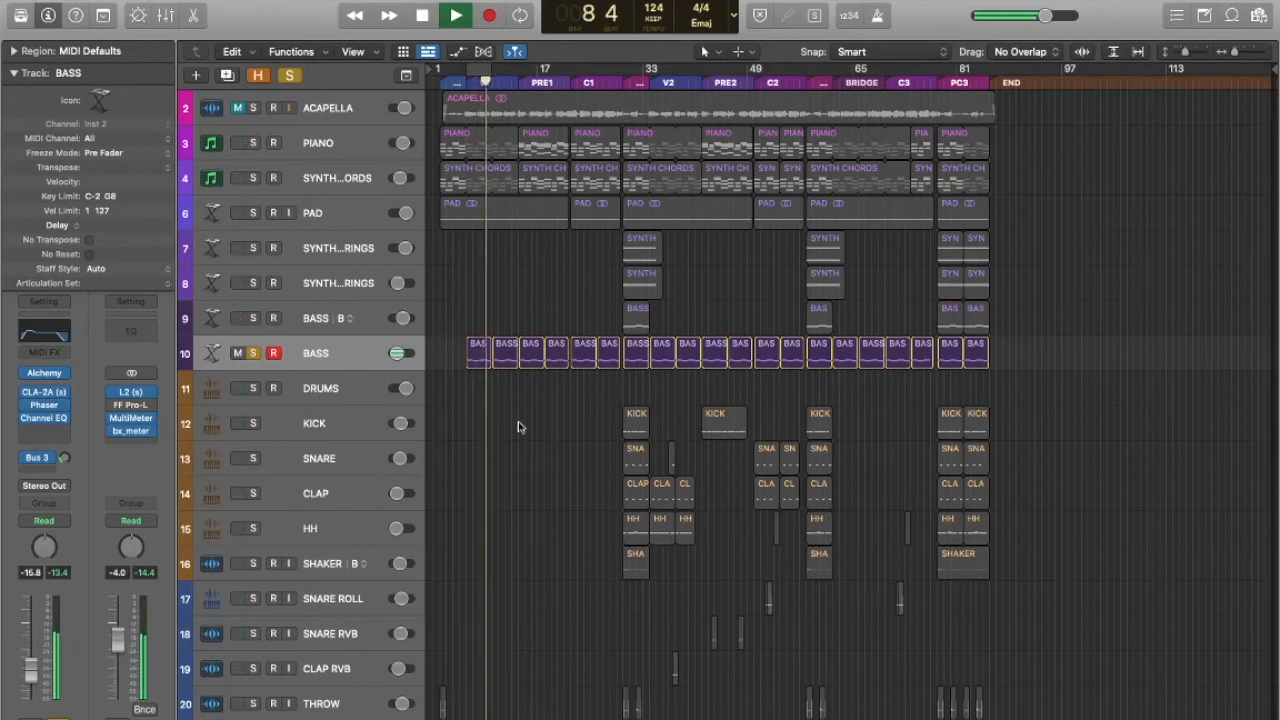
key("space")
Unsolo the BASS track and play the V1 passage to hear the bass within the full mix.
key("c")
key("s")
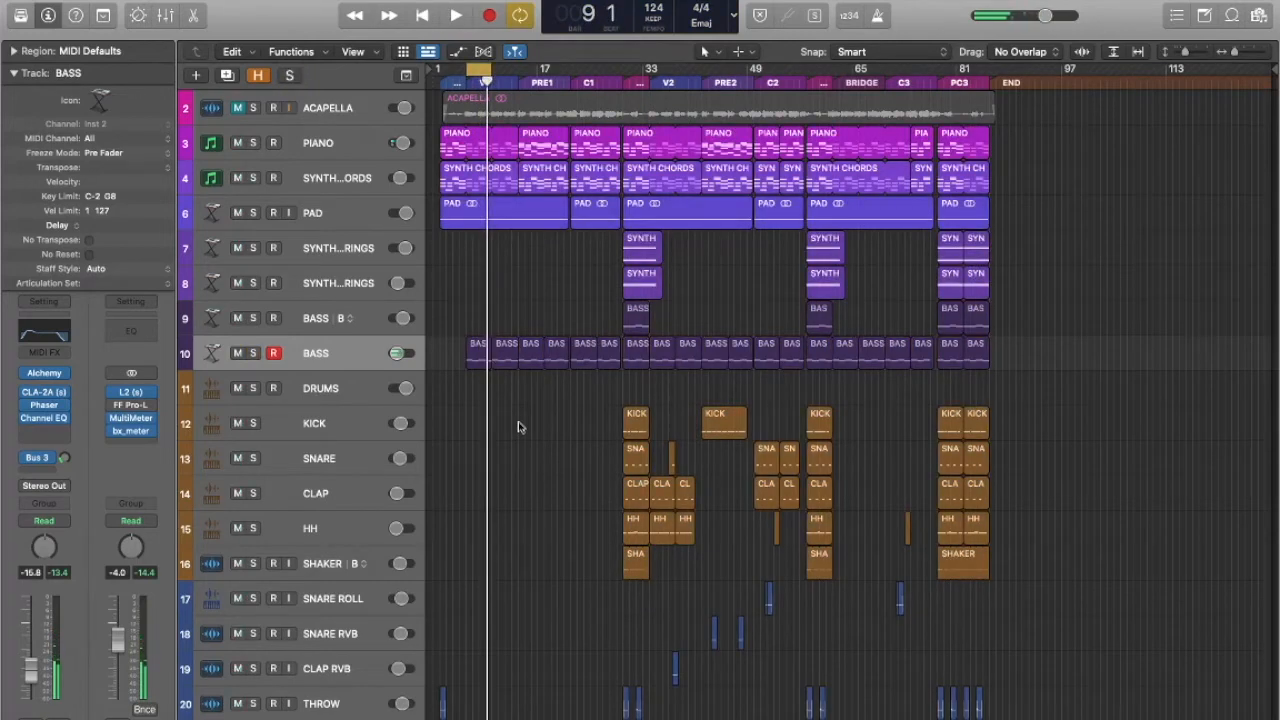
key("space")
key("c")
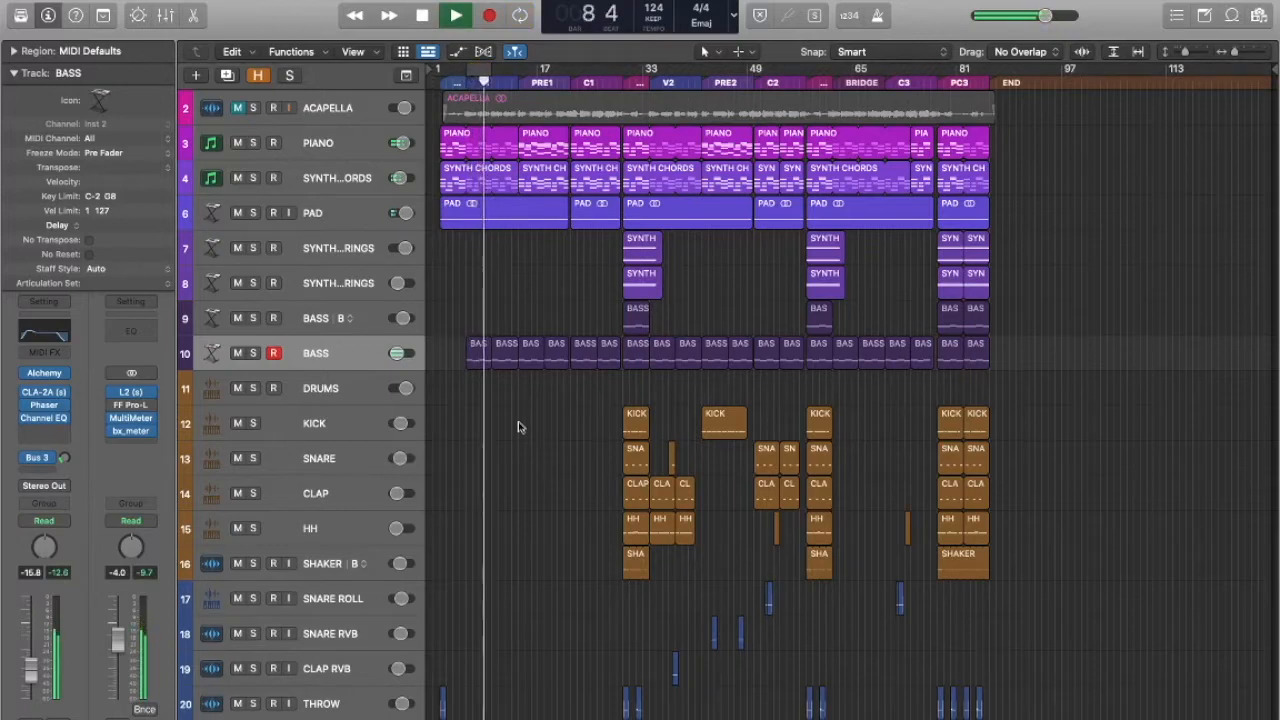
key("space")
key("c")
Solo the BASS track again and compare its V1 sound with the Phaser plug-in bypassed and enabled, closing the plug-in window.
key("s")
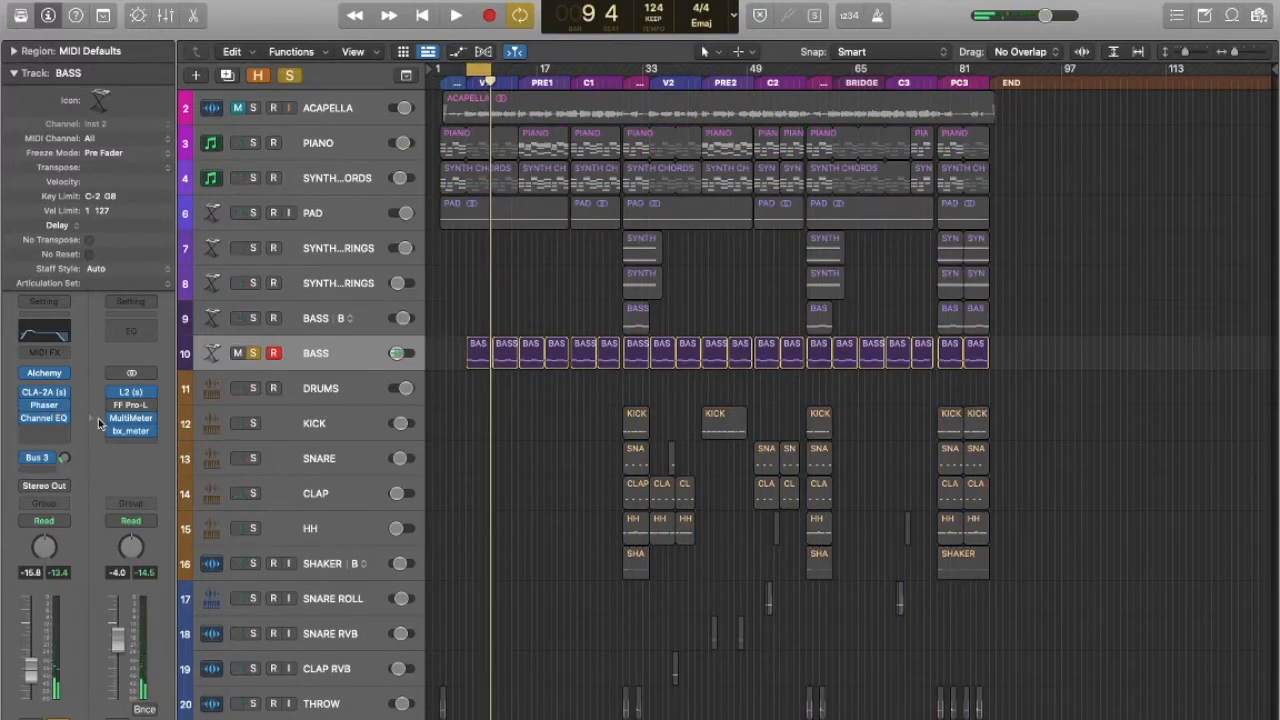
left_click(46, 406)
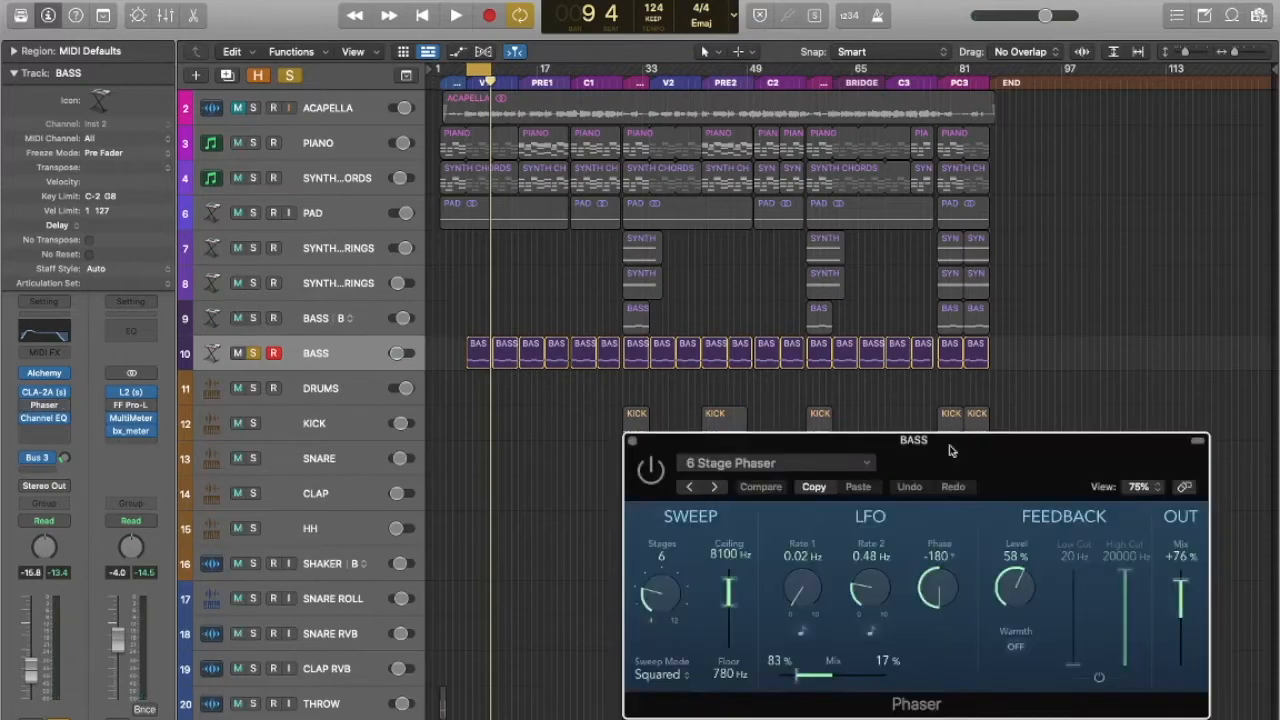
left_click_drag(950, 451, 907, 401)
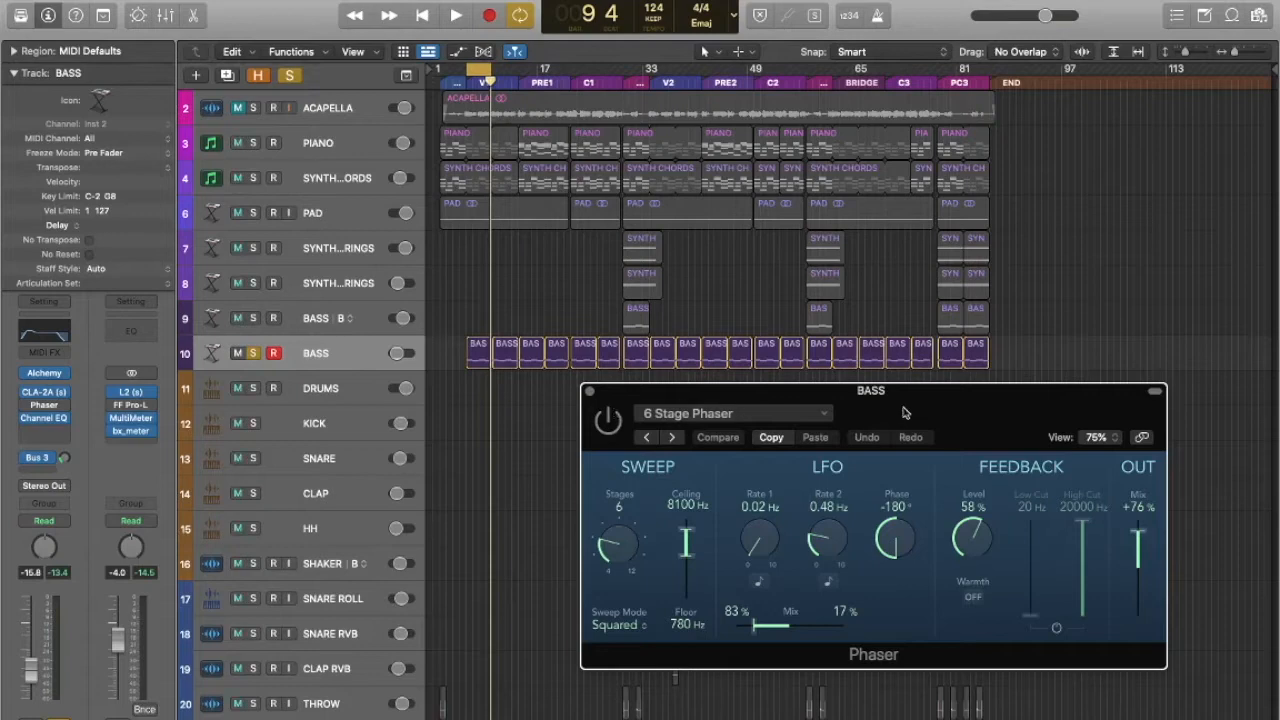
key("space")
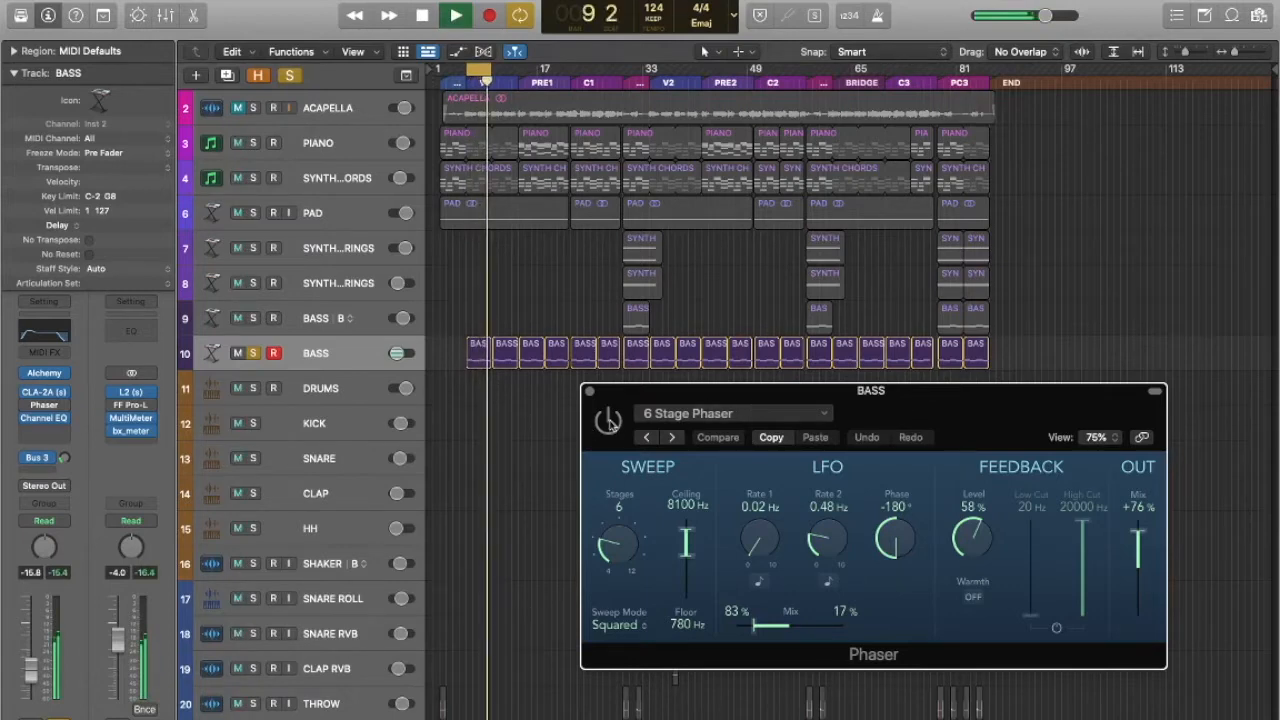
key("space")
key("space")
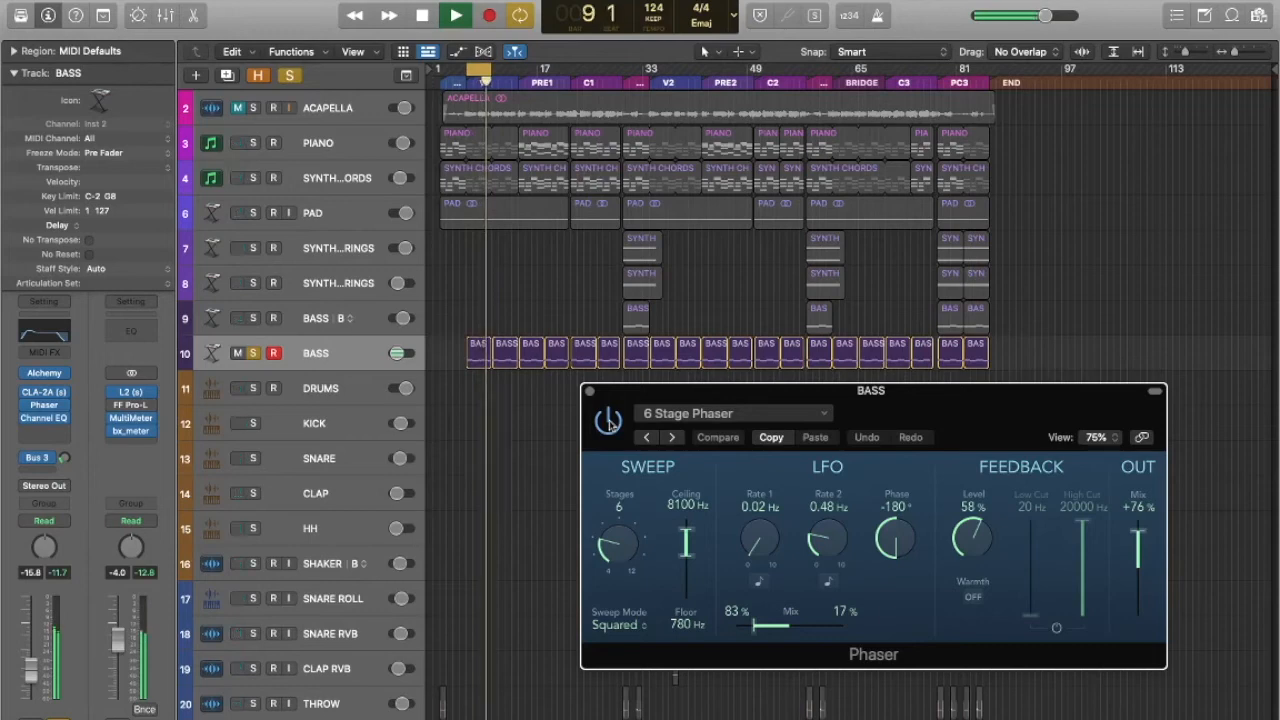
key("space")
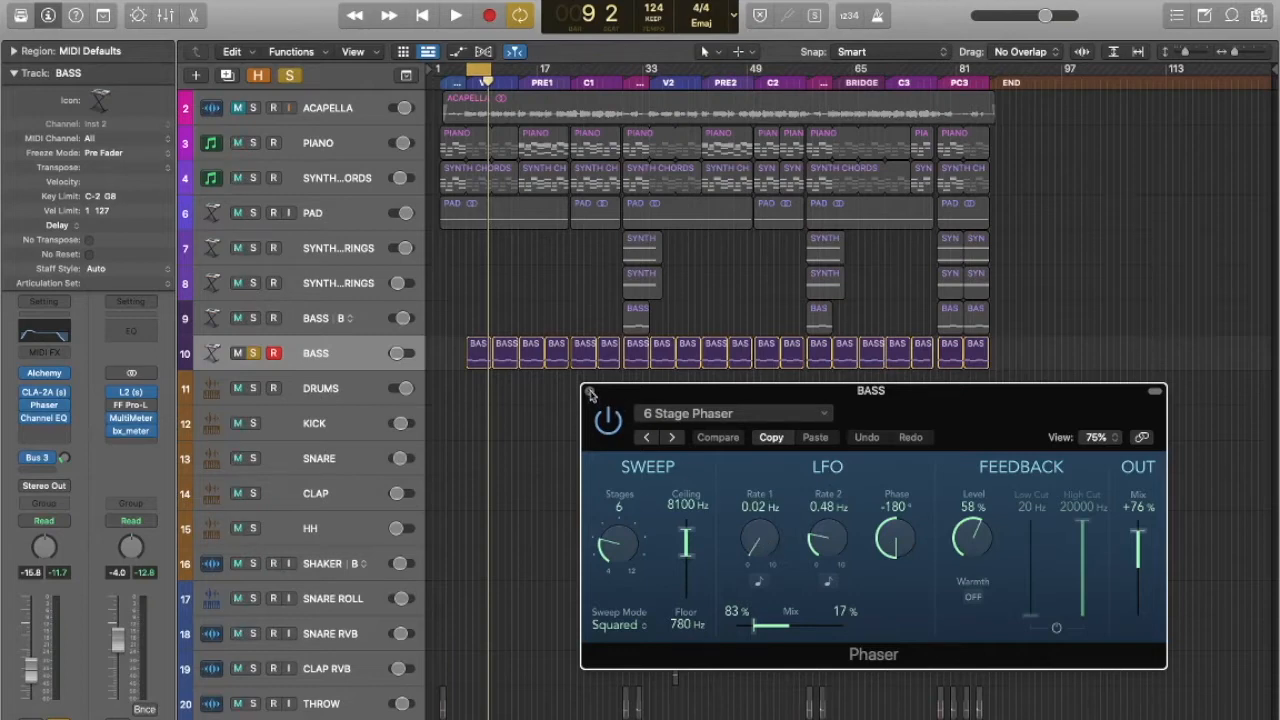
left_click(589, 391)
Select the first BASS region and inspect the MicroShift plug-in on its Bus 3 send, closing the window.
left_click(478, 355)
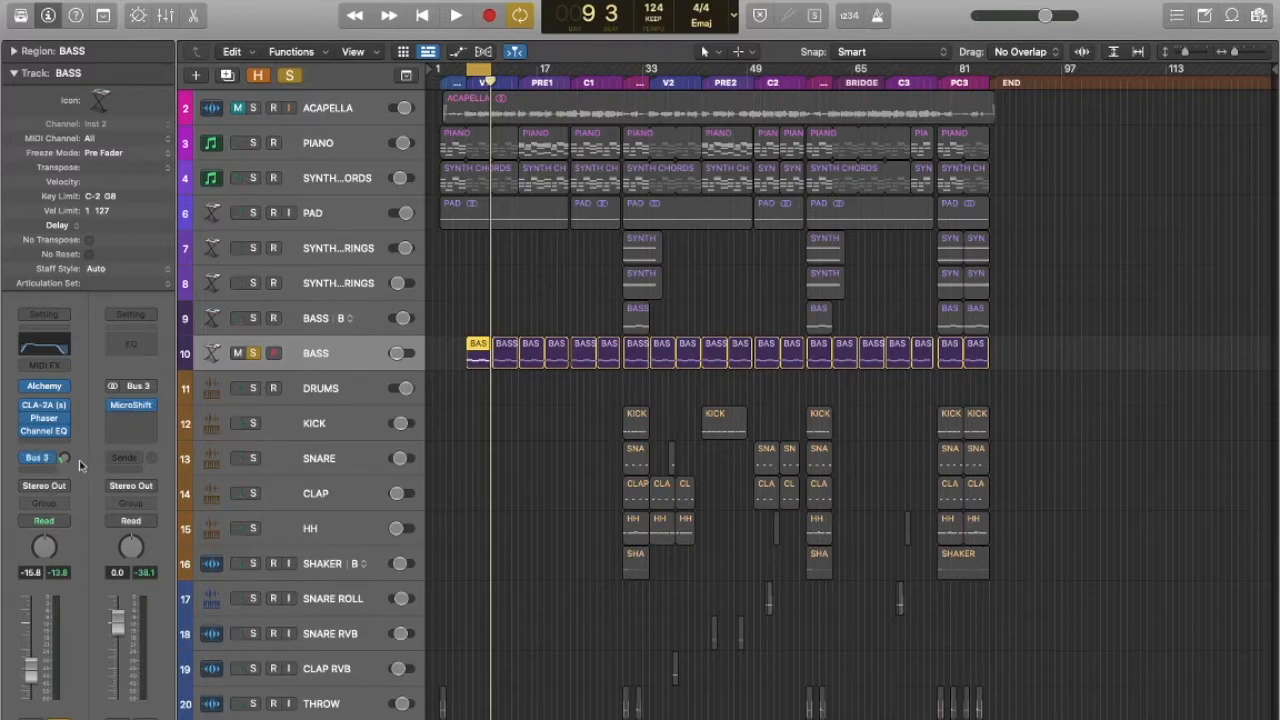
left_click(133, 408)
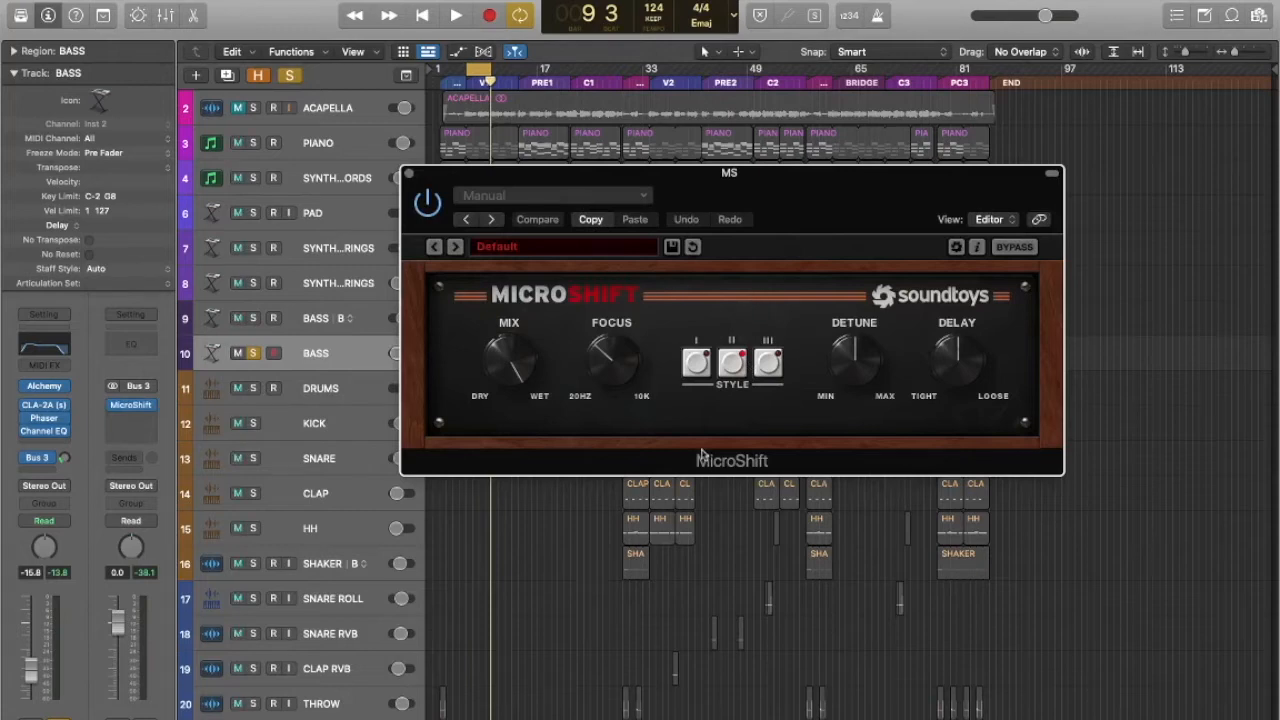
left_click(408, 174)
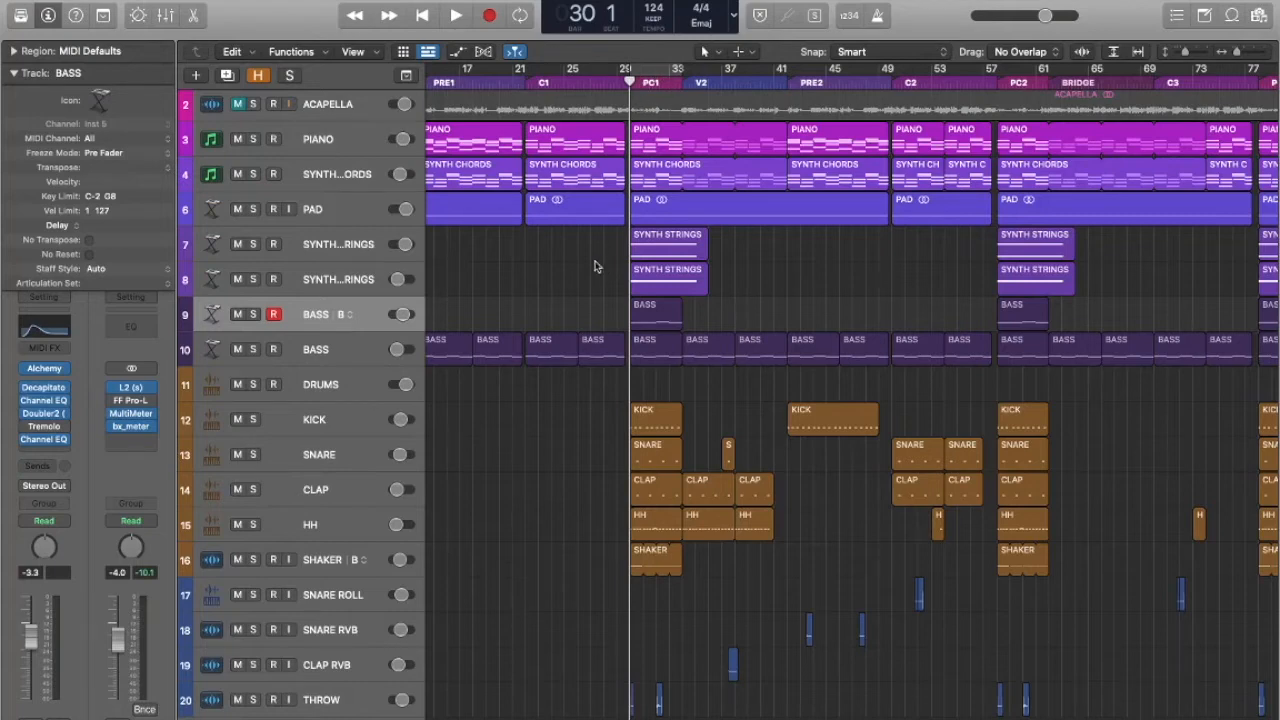
Cycle the PC1 section, play the BASS track on track 9 soloed, and unsolo it with the playhead back at bar 30.
key("c")
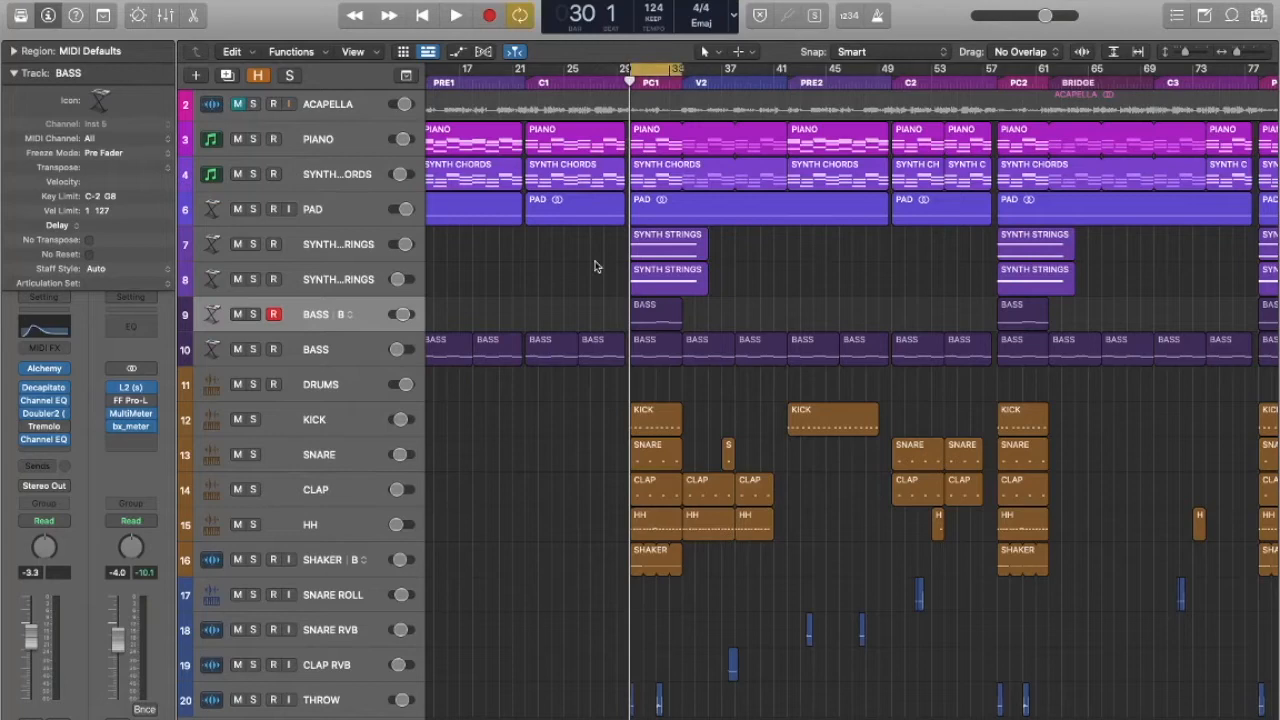
key("s")
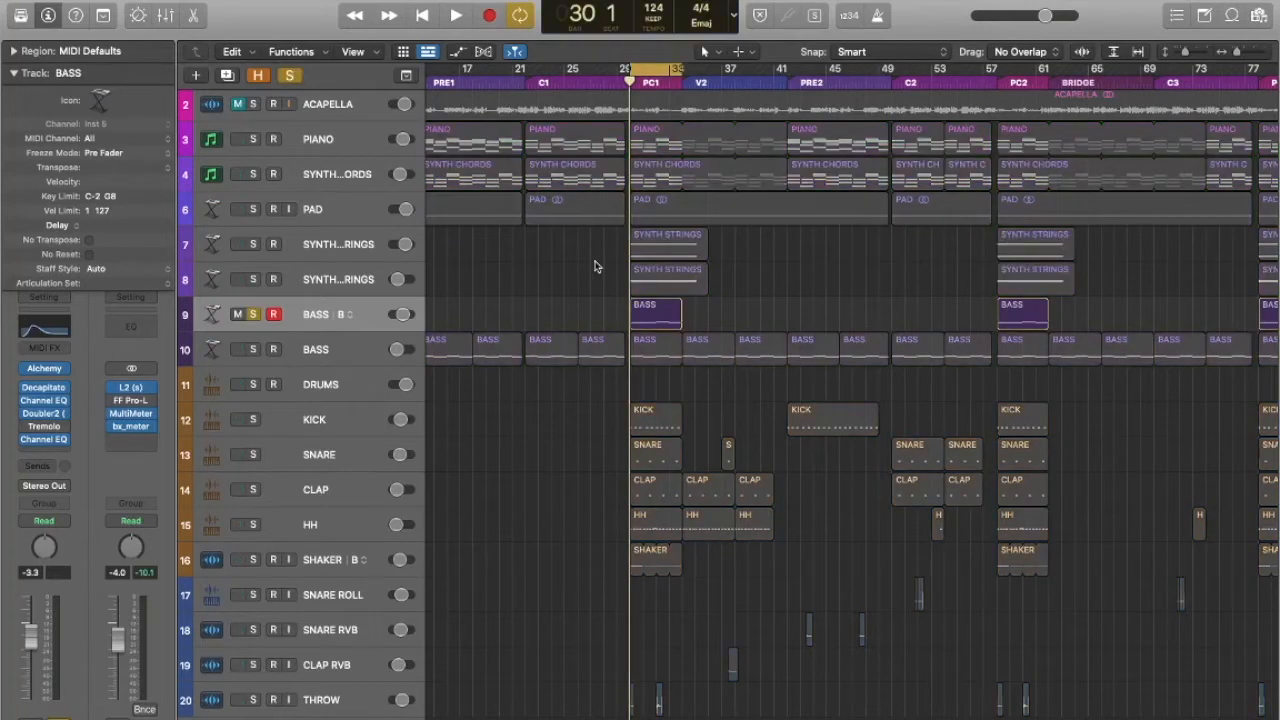
key("space")
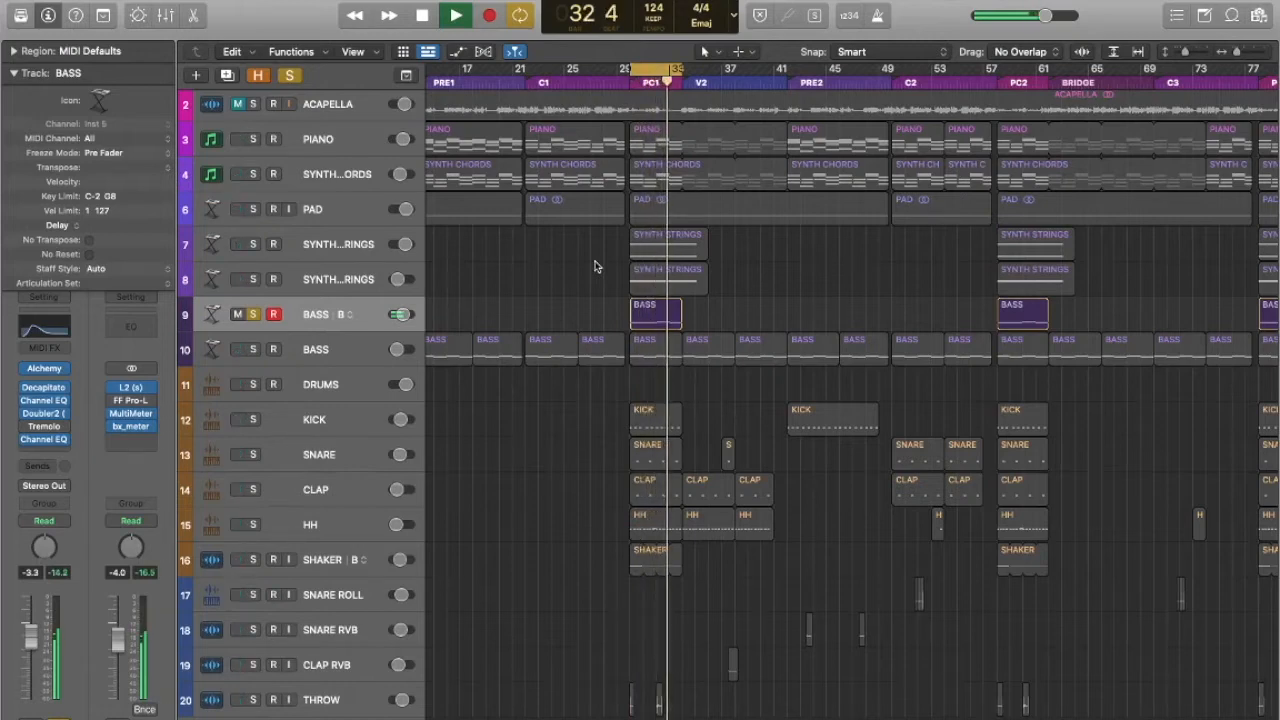
key("space")
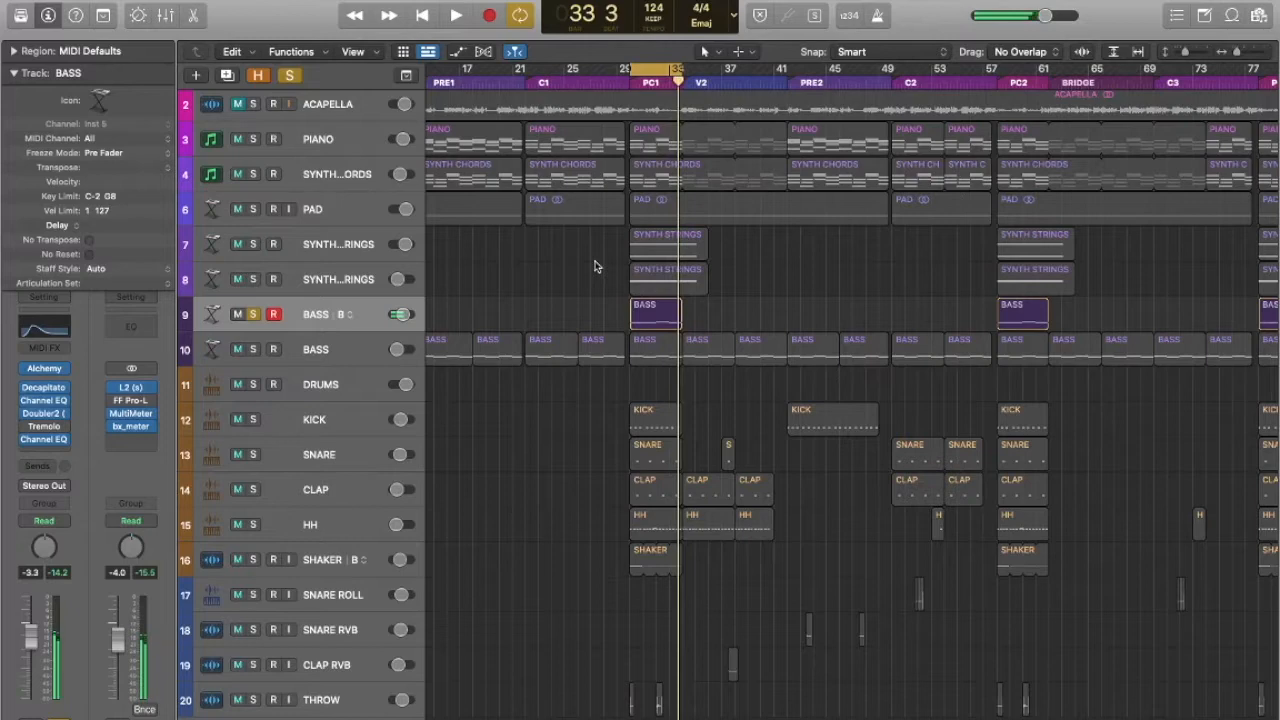
key("s")
key("comma")
key("comma")
key("comma")
key("comma")
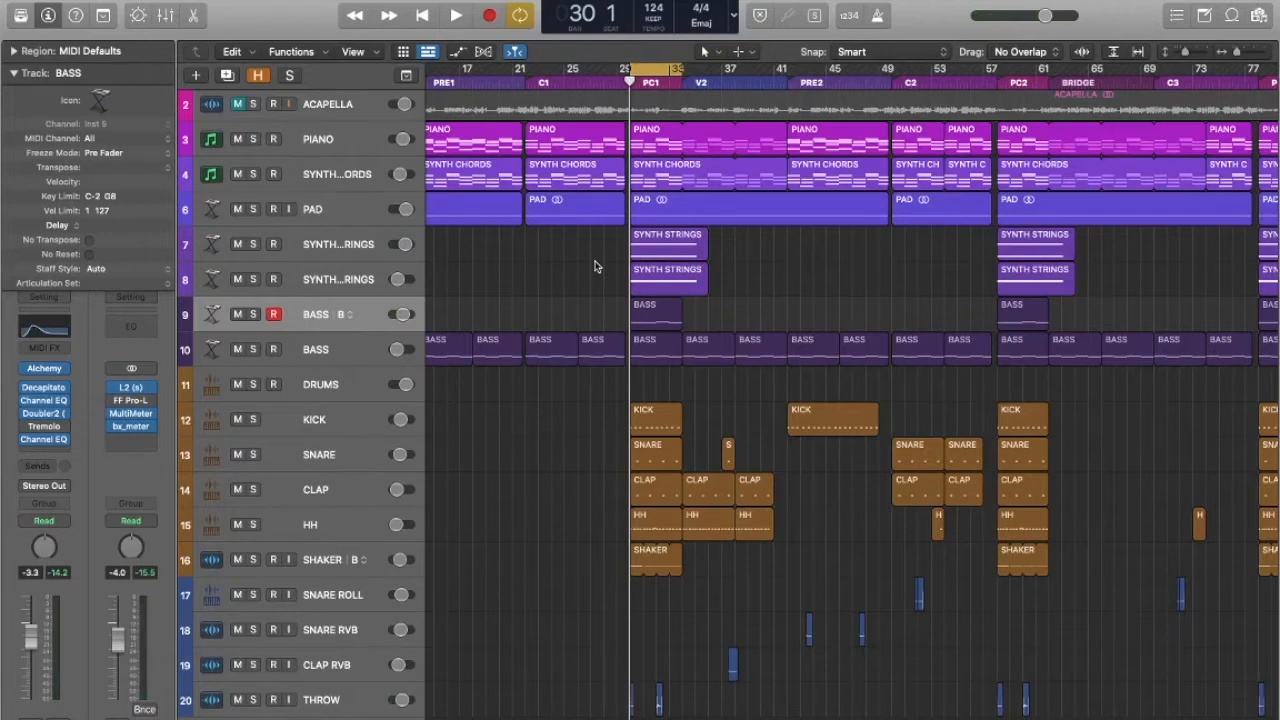
Inspect the Decapitator and Doubler2 plug-ins on the track 9 BASS channel, closing each window.
key("Up")
key("Down")
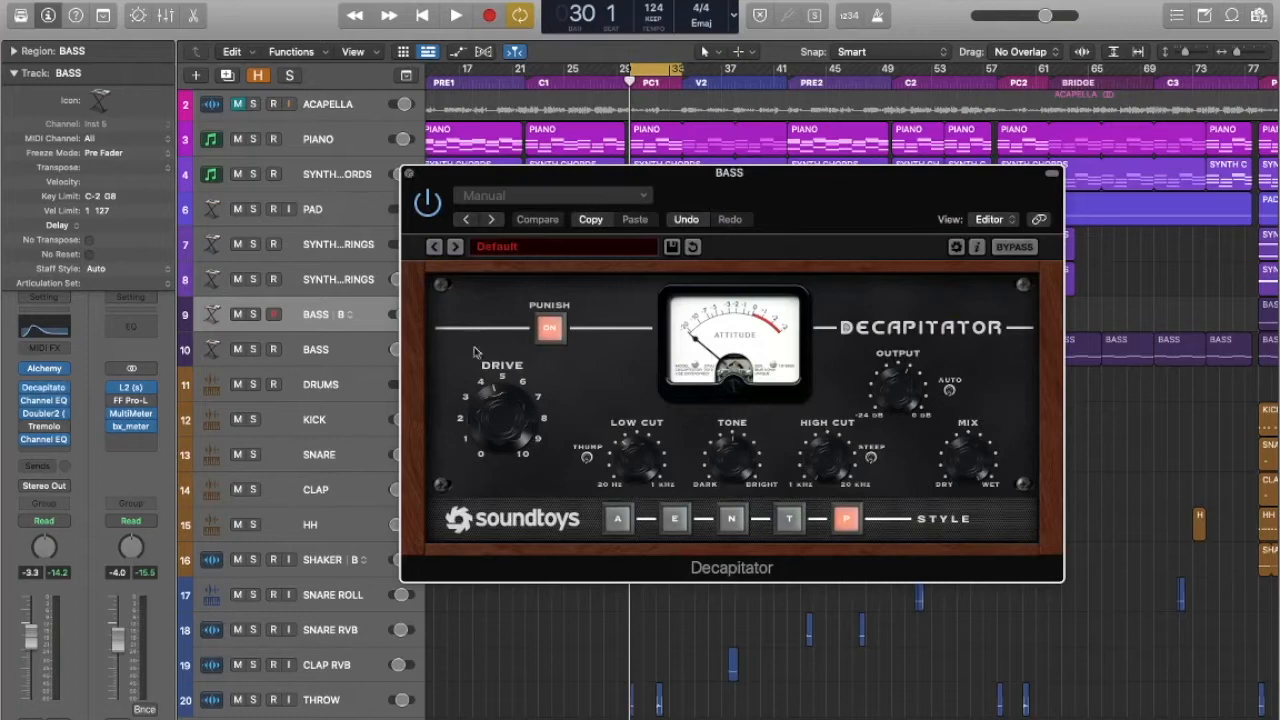
left_click(410, 176)
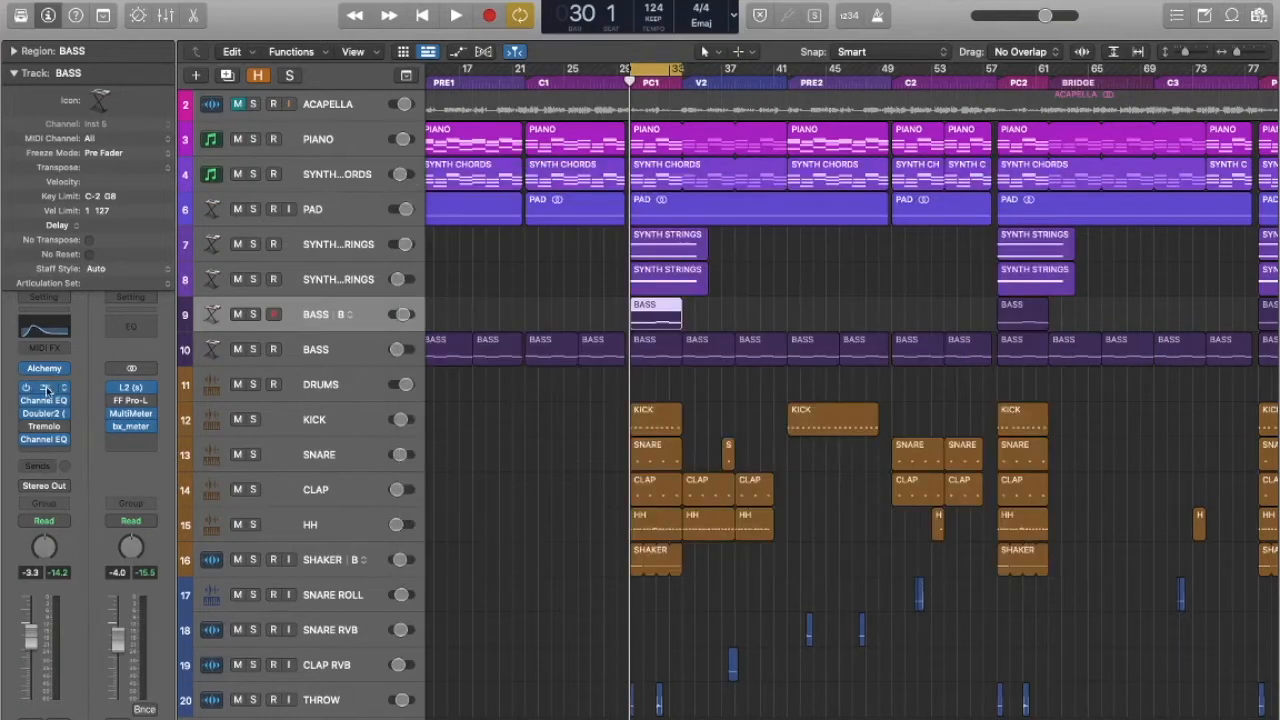
left_click(50, 413)
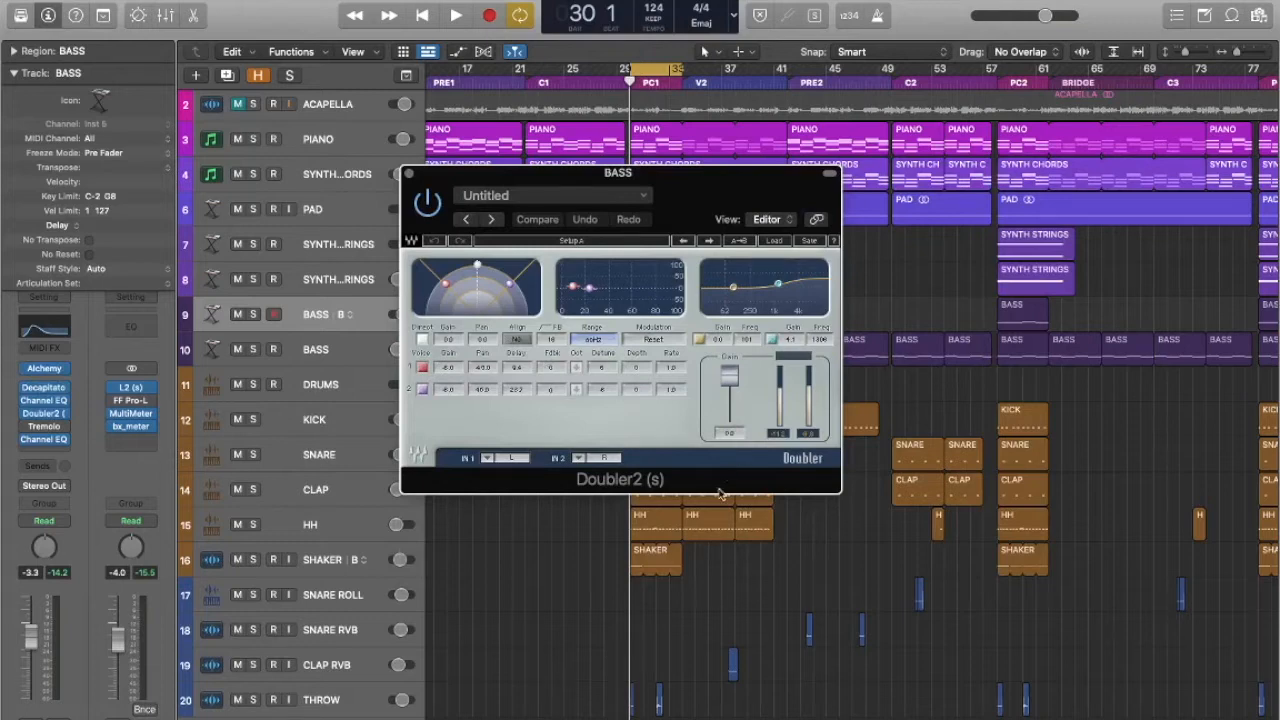
left_click(409, 176)
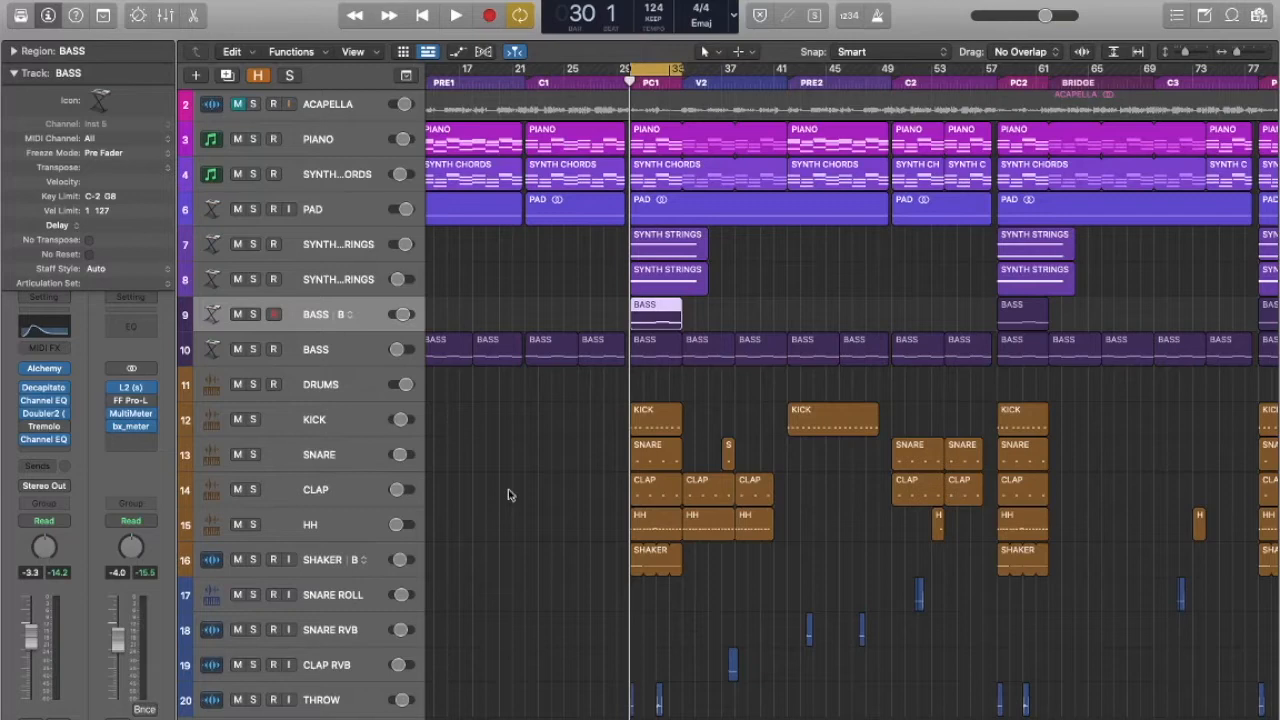
Solo both BASS tracks and play the PC1 section, toggling the track 9 solo to compare the layers.
key("s")
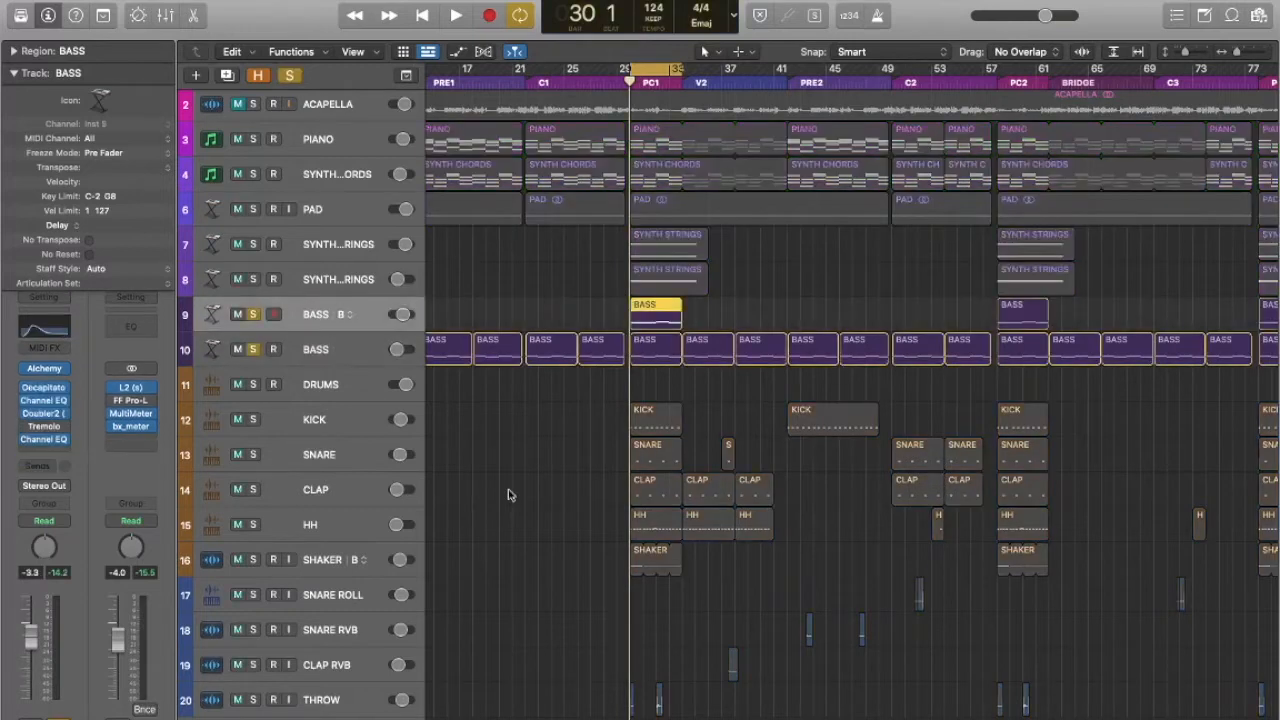
key("space")
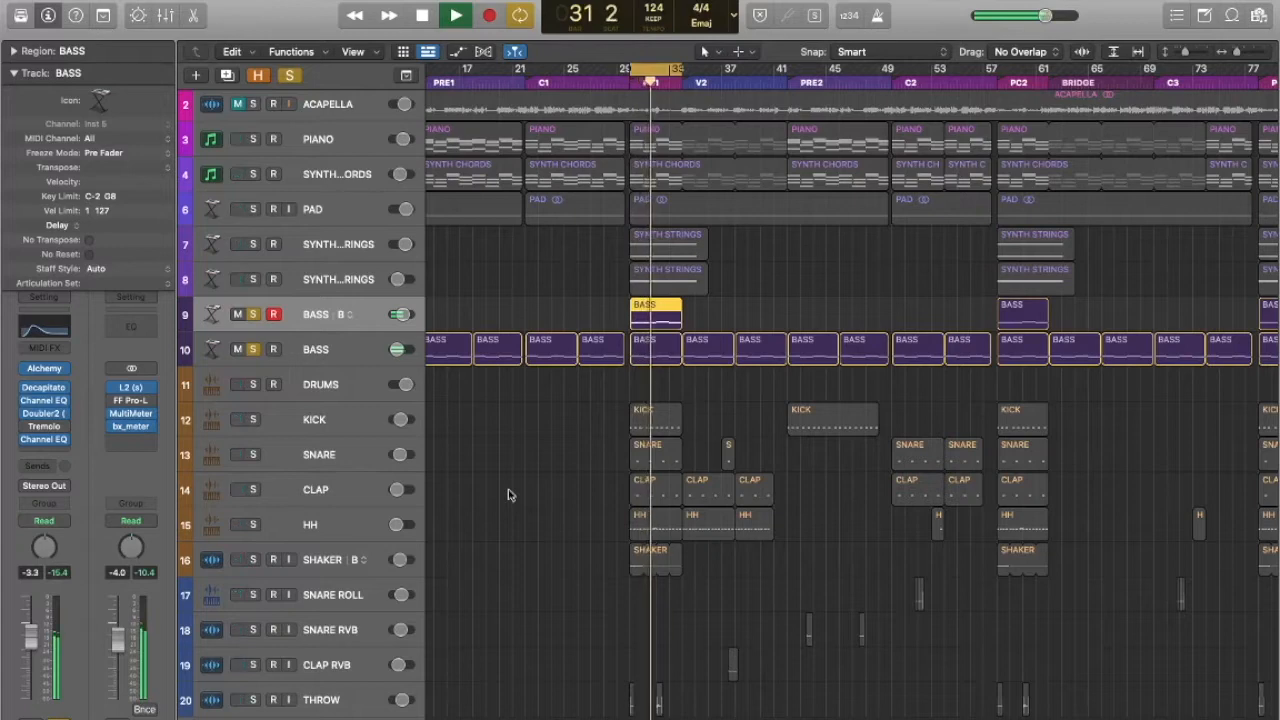
key("s")
key("s")
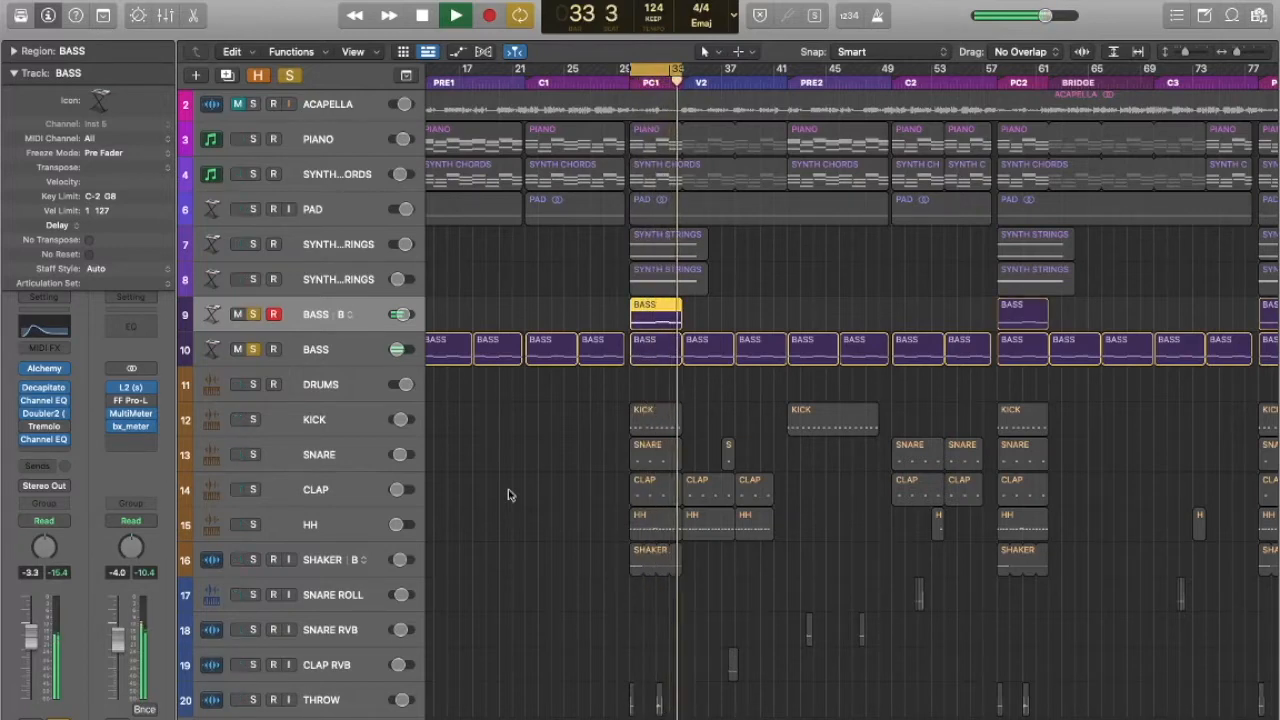
key("space")
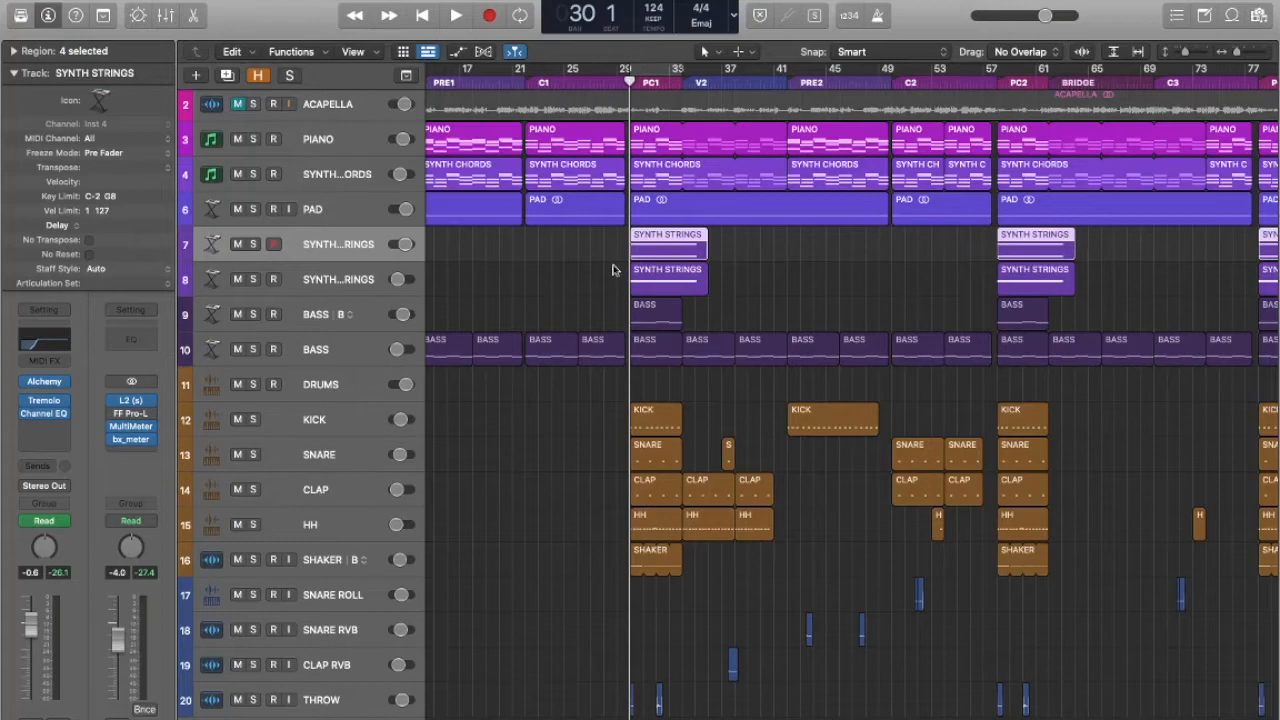
Solo the SYNTH STRINGS track on track 7 and inspect its Tremolo plug-in, closing the window.
key("s")
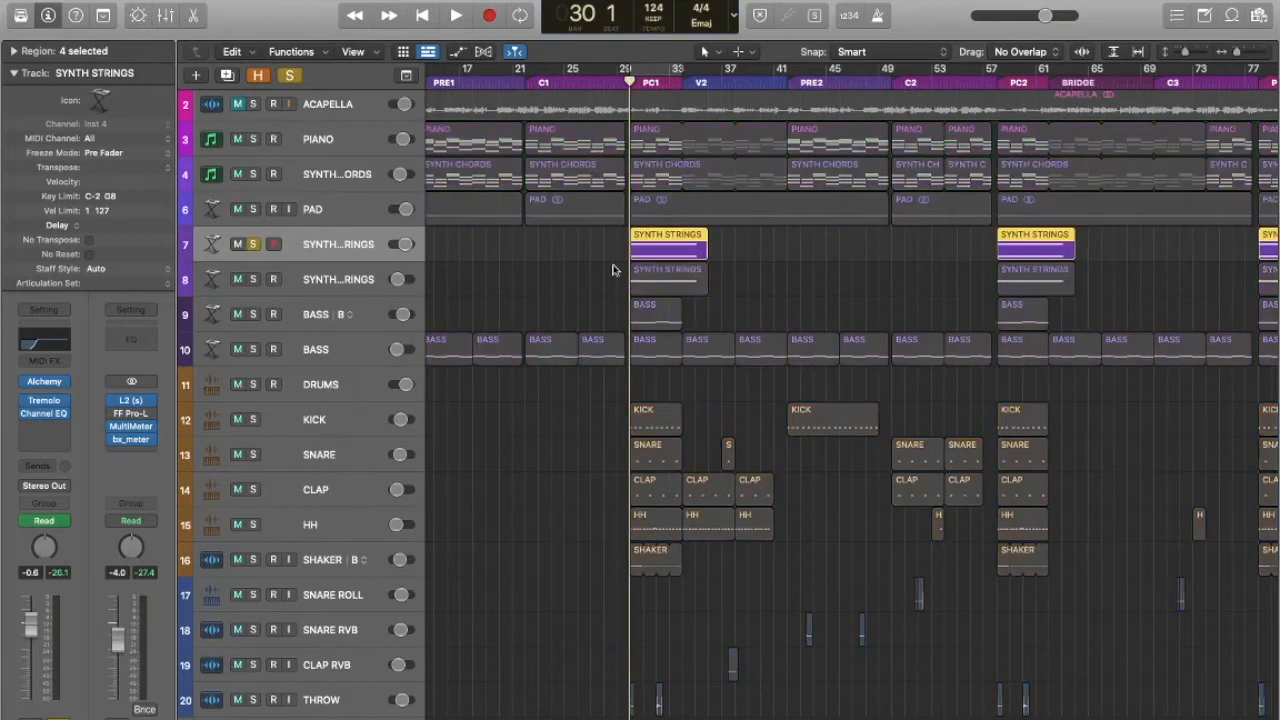
left_click(44, 400)
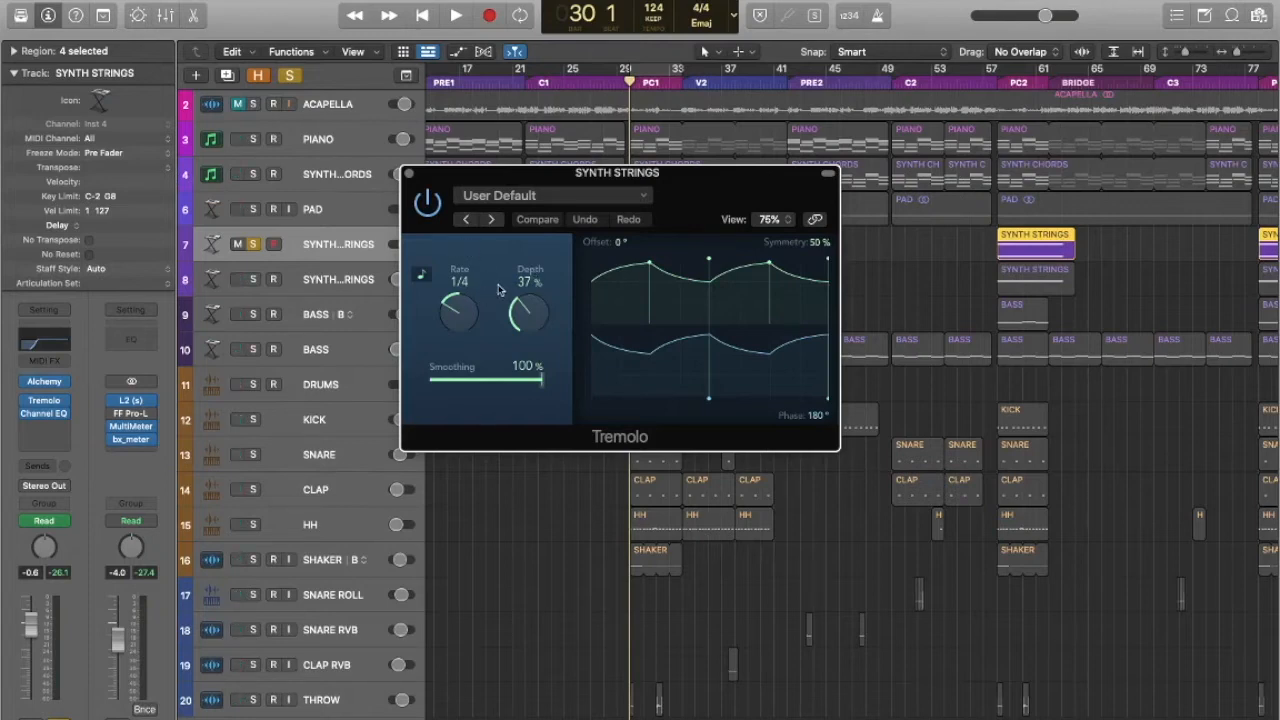
left_click(408, 174)
Solo the track 8 SYNTH STRINGS too, play PC1, and examine the notes of both SYNTH STRINGS regions in the Piano Roll.
left_click(552, 285)
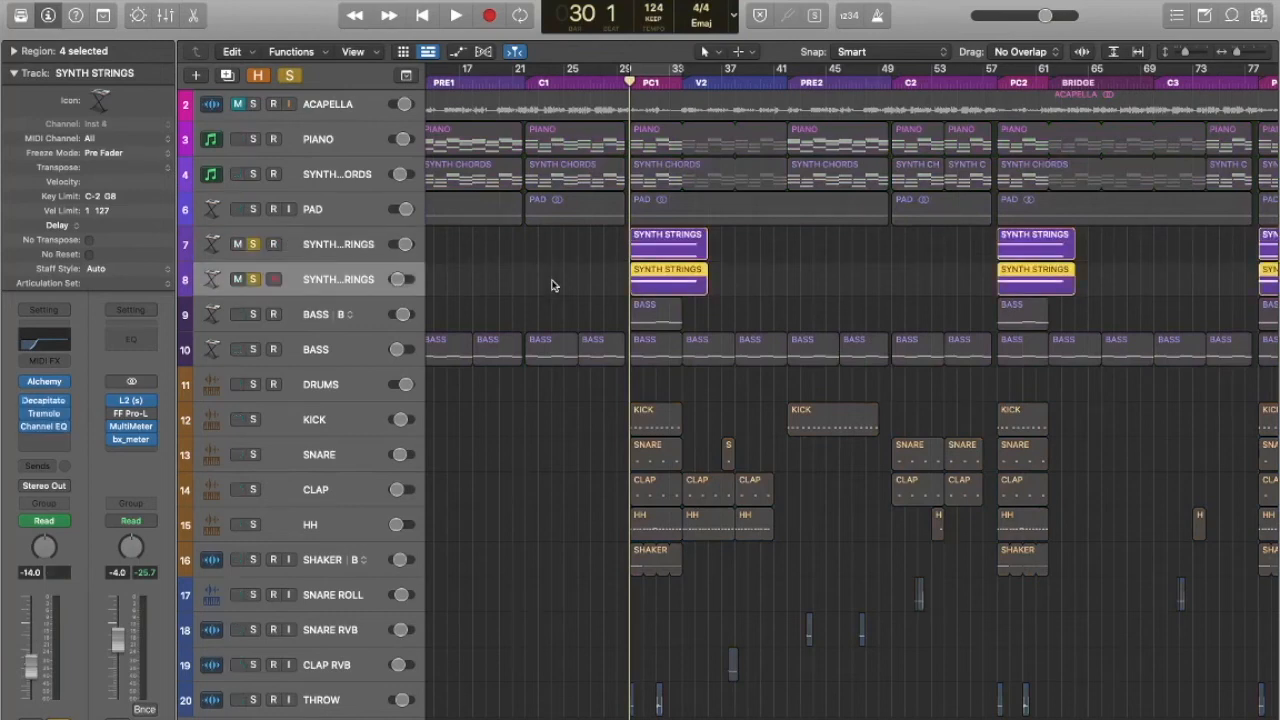
key("space")
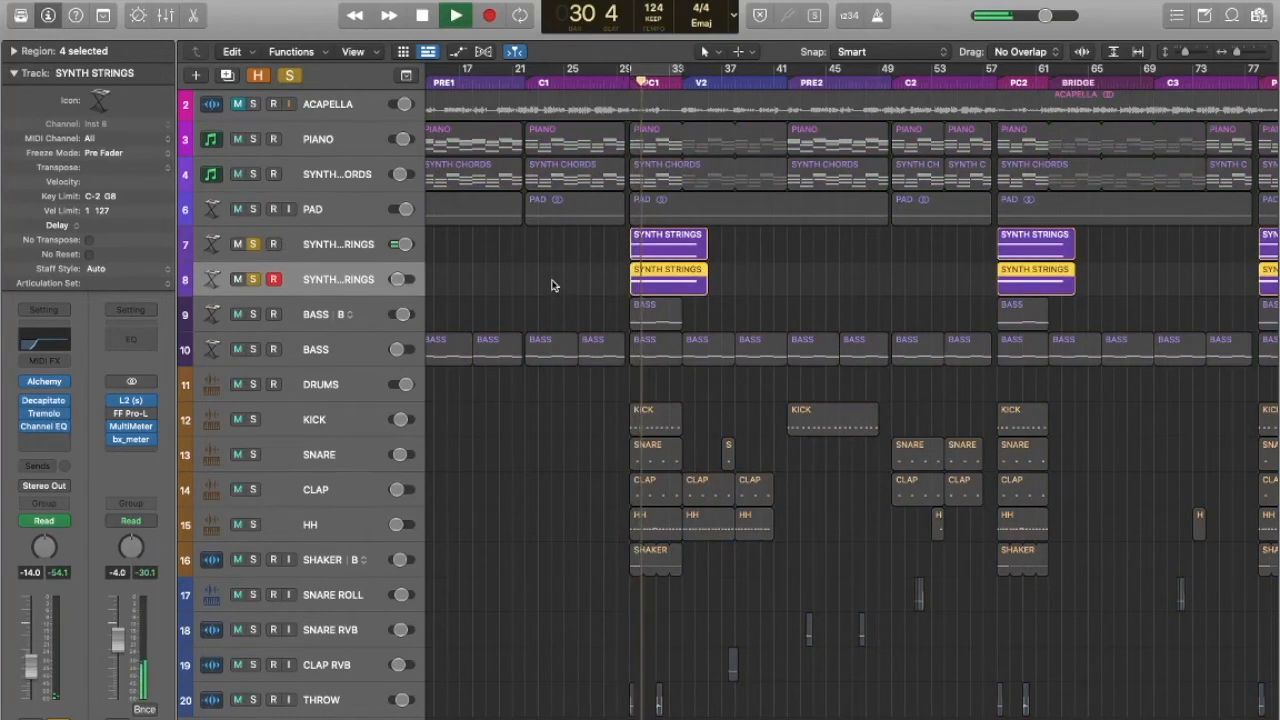
double_click(668, 247)
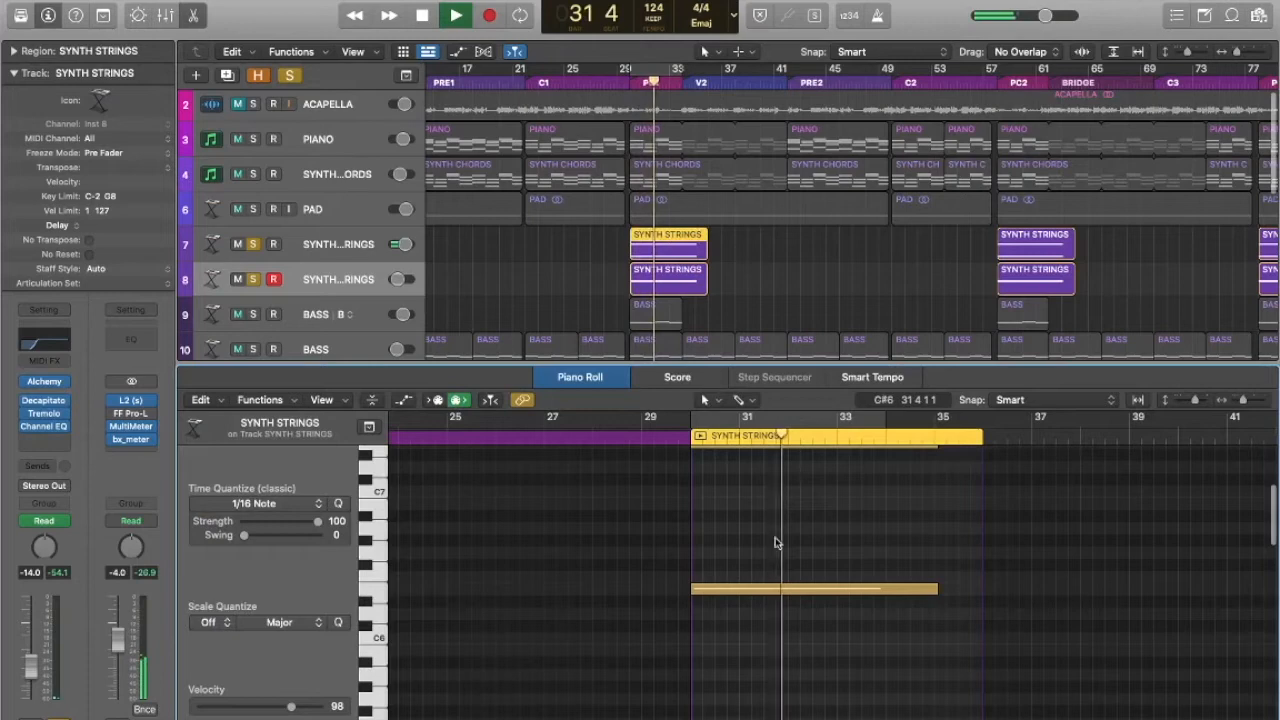
scroll(775, 537, "up", 2)
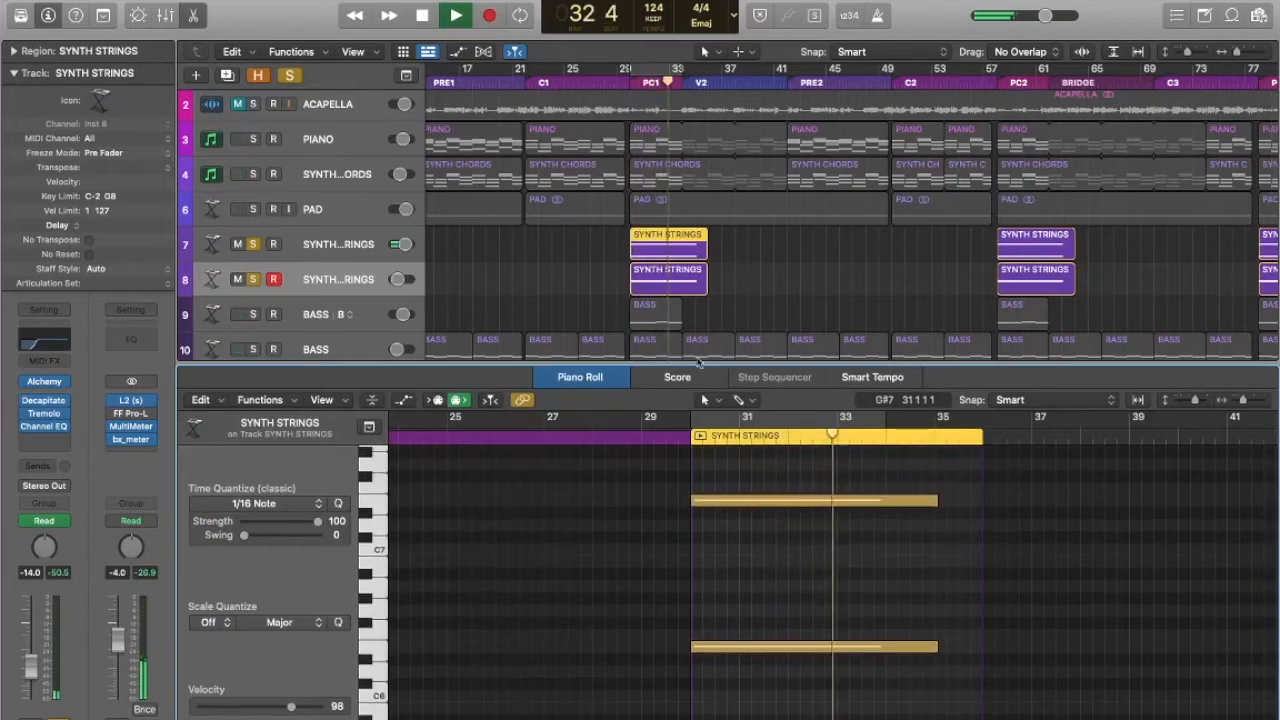
left_click(659, 287)
scroll(720, 629, "up", 6)
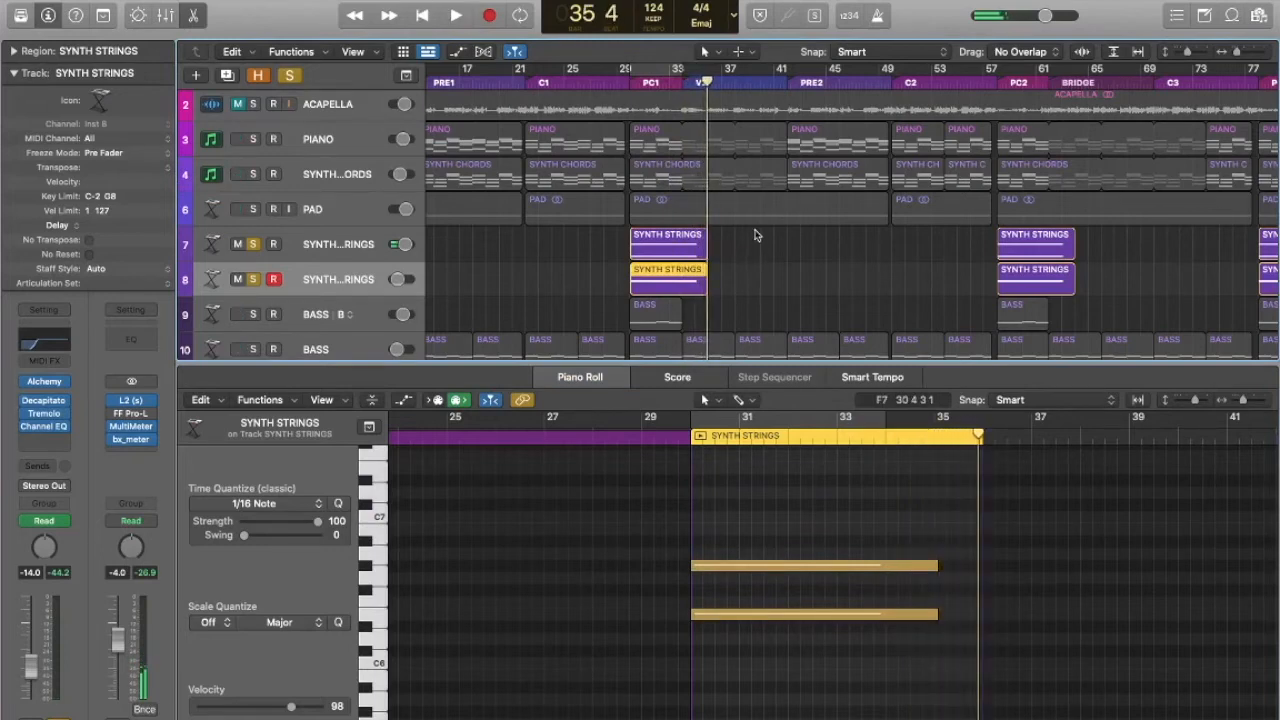
left_click(657, 253)
scroll(774, 571, "up", 1)
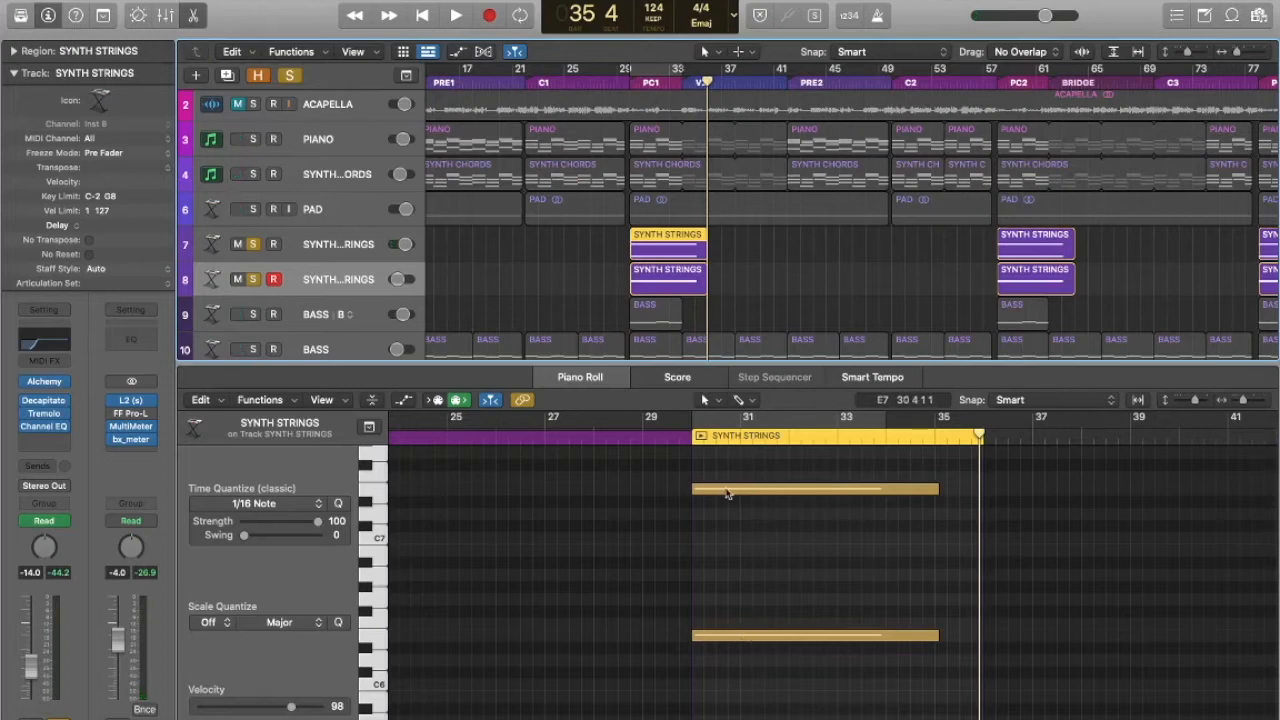
Audition the two notes of the track 8 SYNTH STRINGS region in PC1, and play the full mix from PC1 into V2.
left_click(668, 282)
scroll(768, 625, "up", 5)
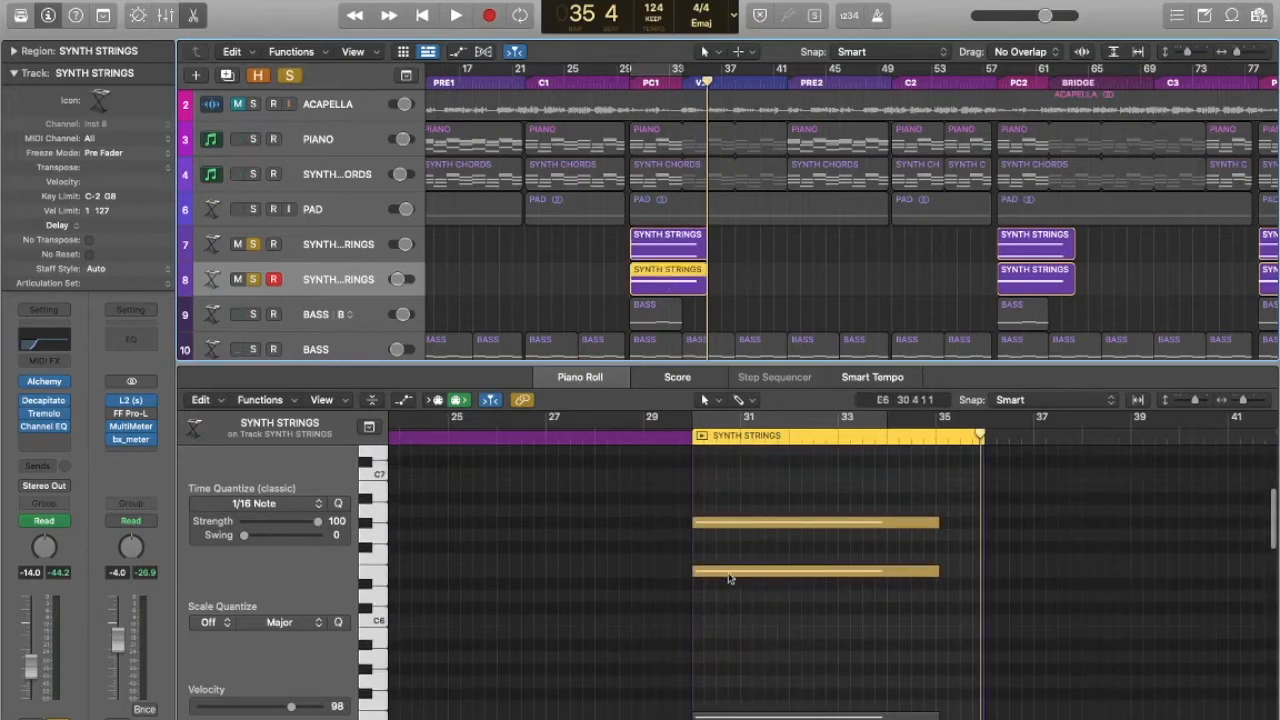
left_click(729, 572)
left_click(714, 523)
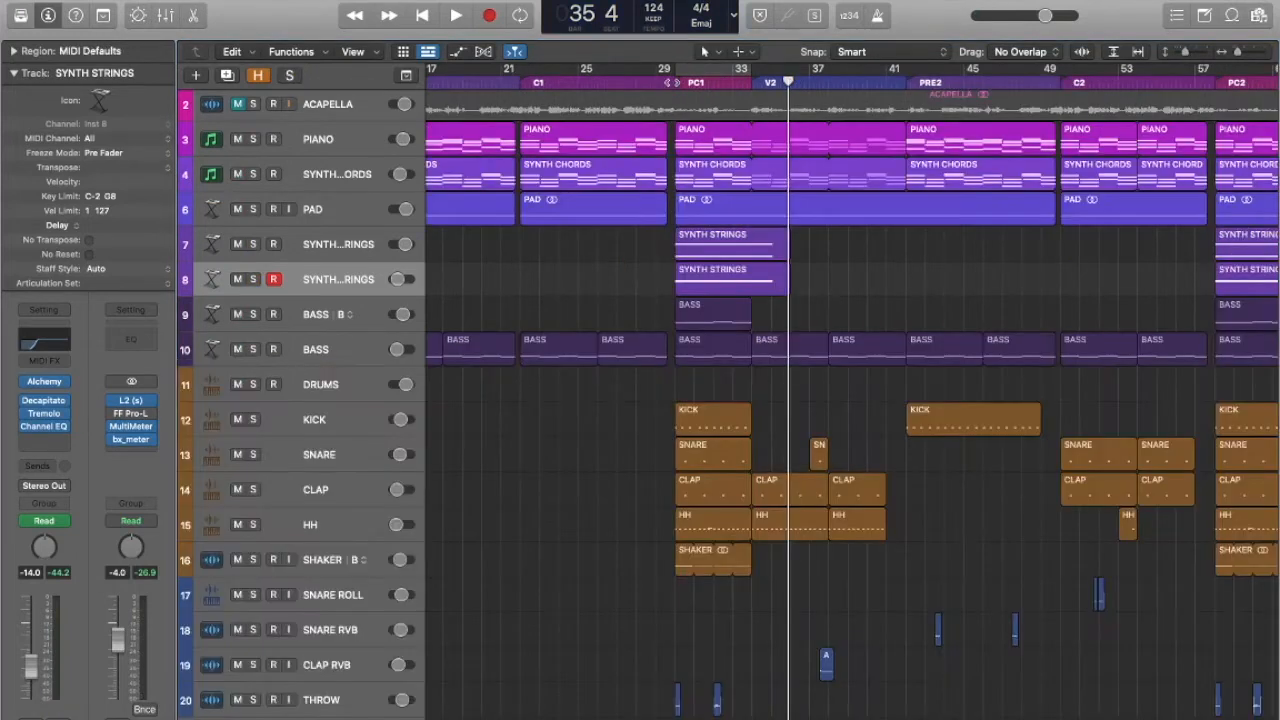
key("space")
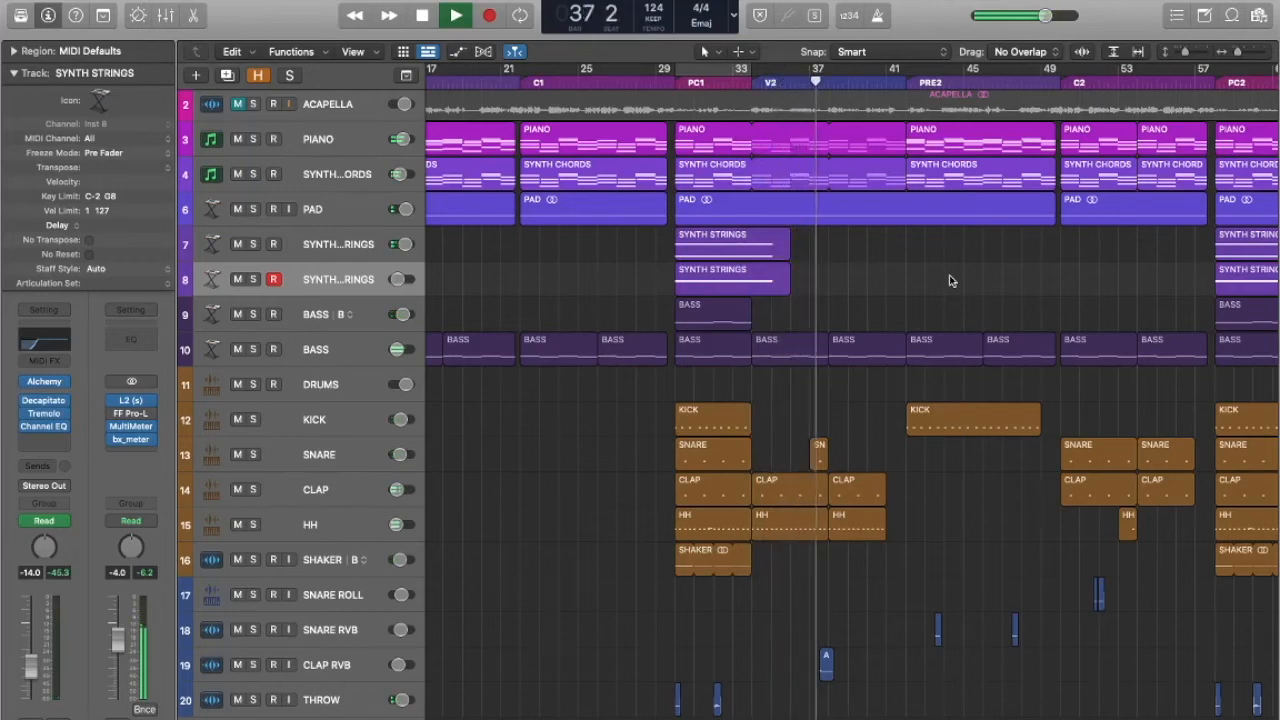
key("space")
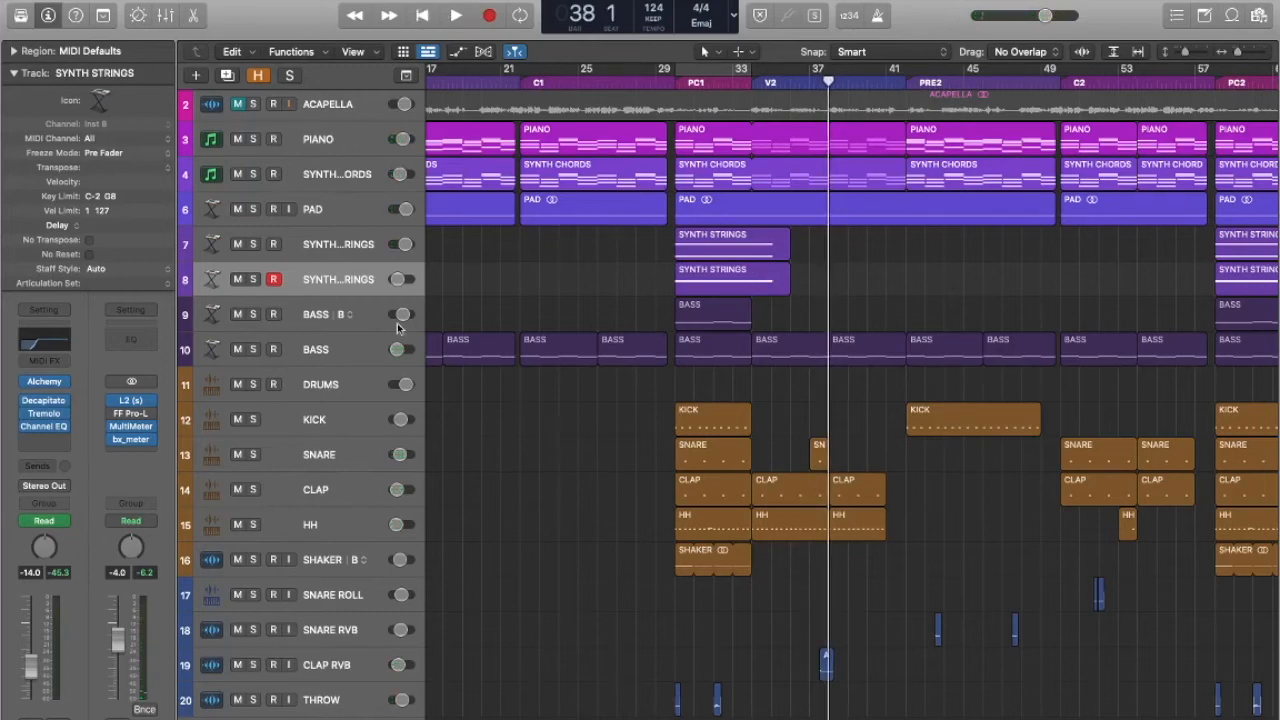
Solo the KICK, SNARE, CLAP, HH and SHAKER tracks together and play the cycled PC1 section.
left_click(397, 323)
key("Down")
key("Down")
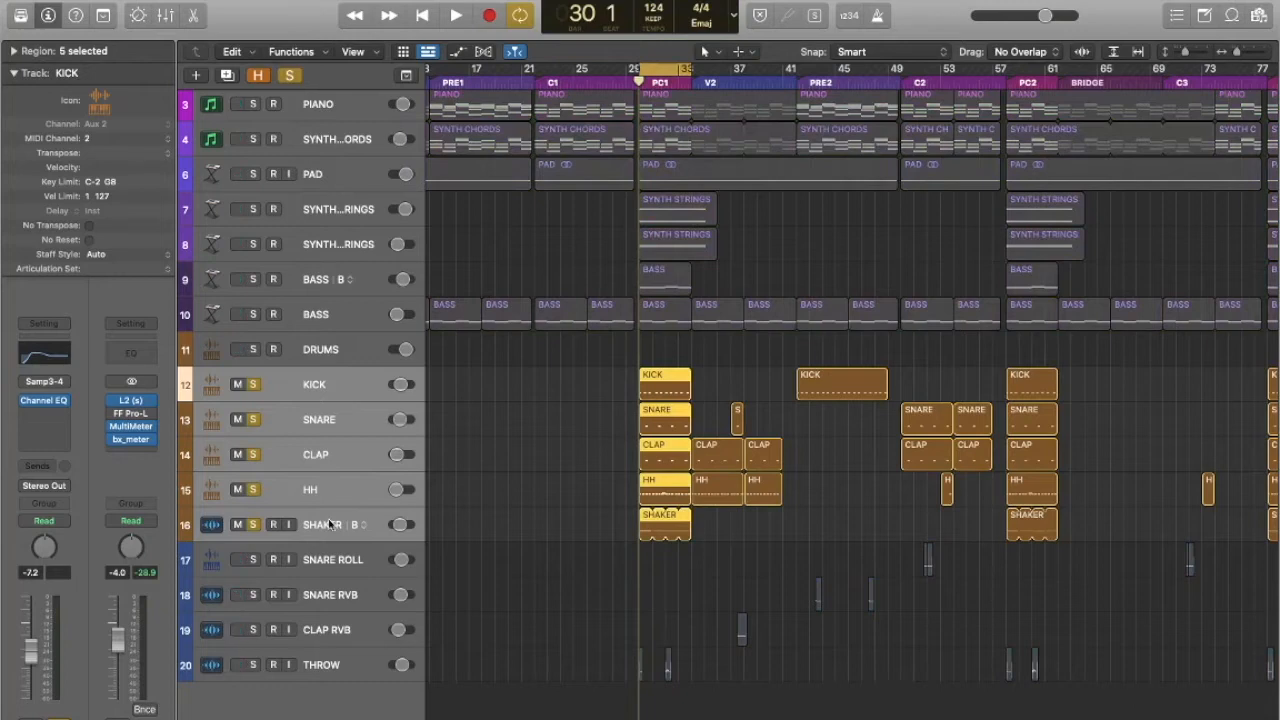
key("space")
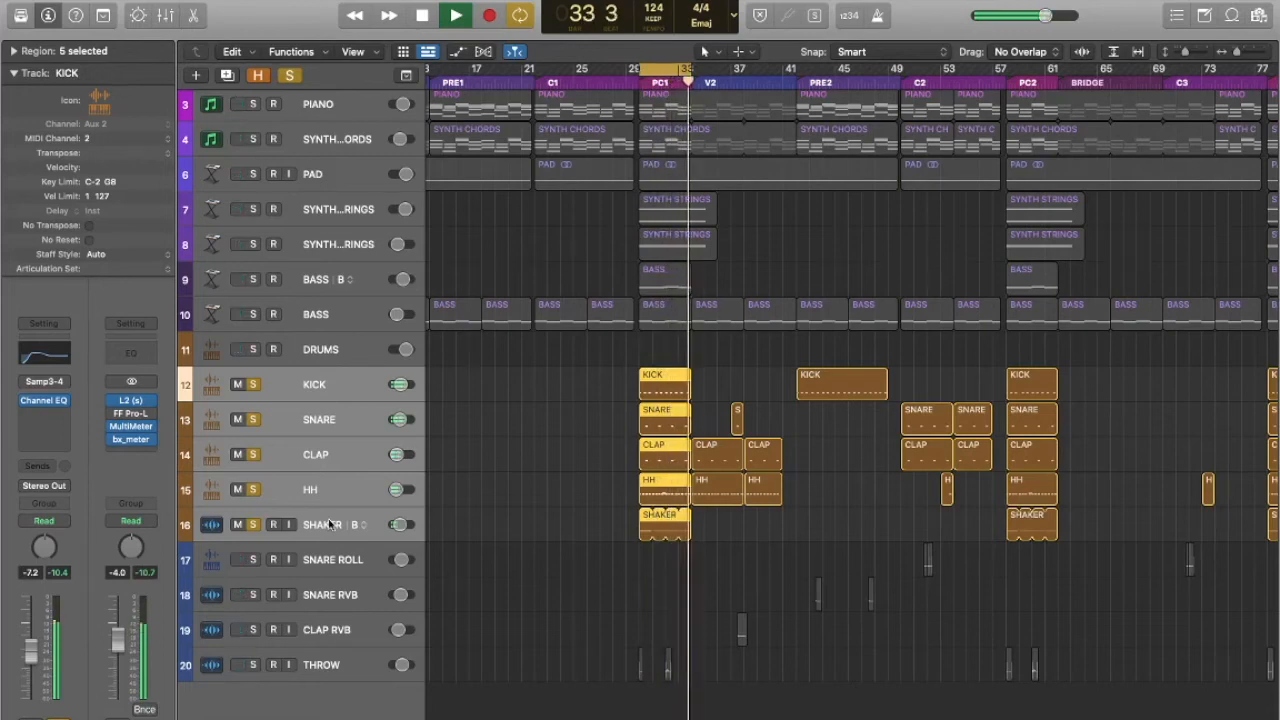
key("space")
Solo only the KICK track, show its PC1 region in the Piano Roll and play the cycled section.
left_click(296, 428)
key("Up")
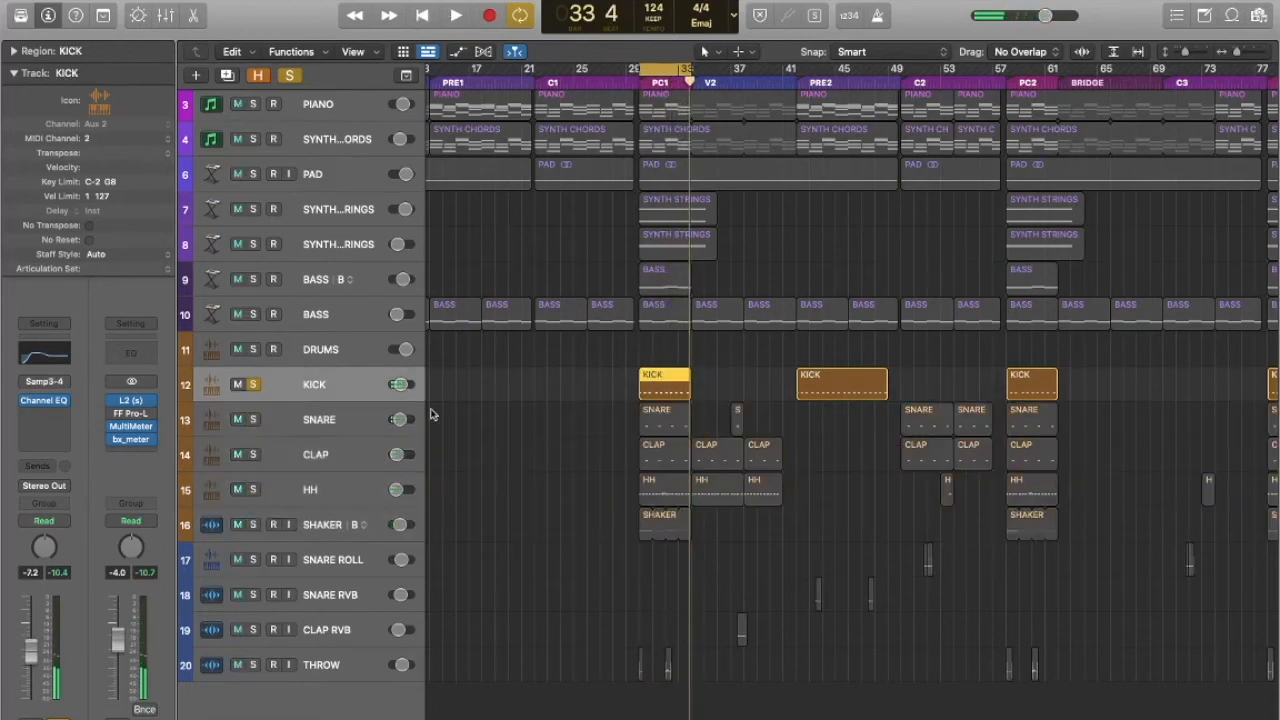
key("p")
key("space")
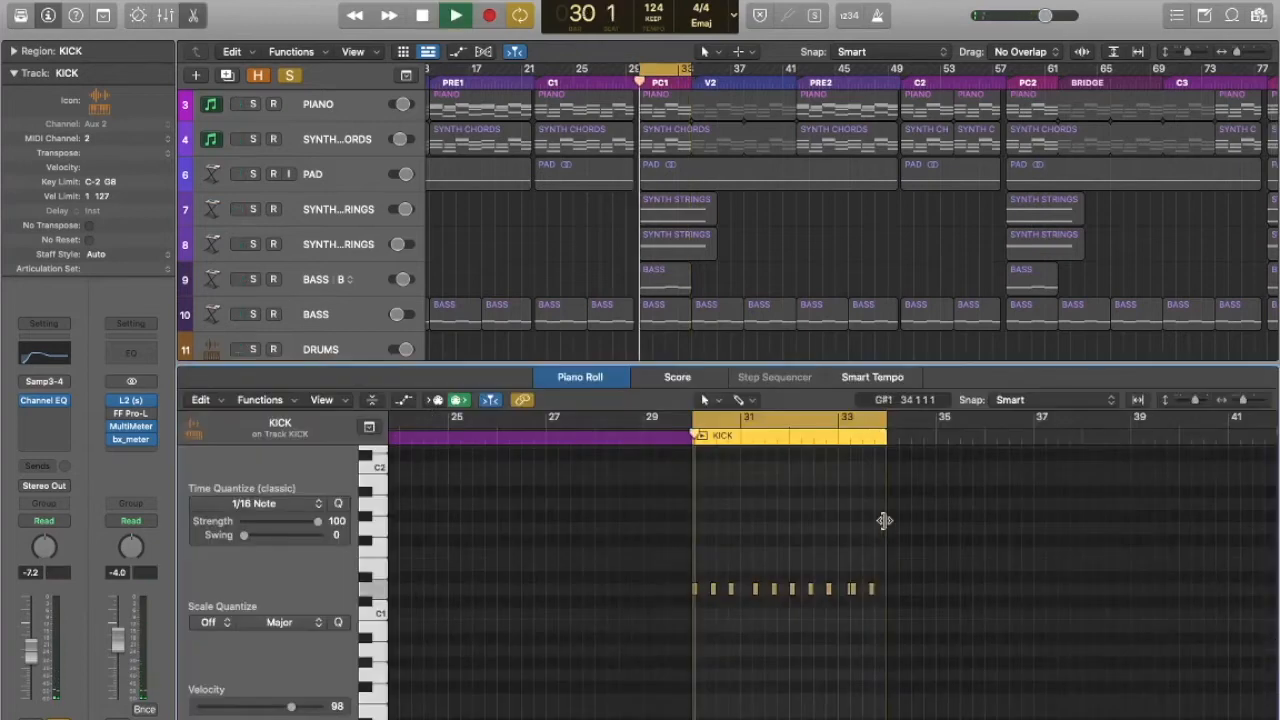
During playback, add the SNARE, CLAP, HH and SHAKER tracks to the solo one by one, viewing each PC1 region in the editor.
key("Down")
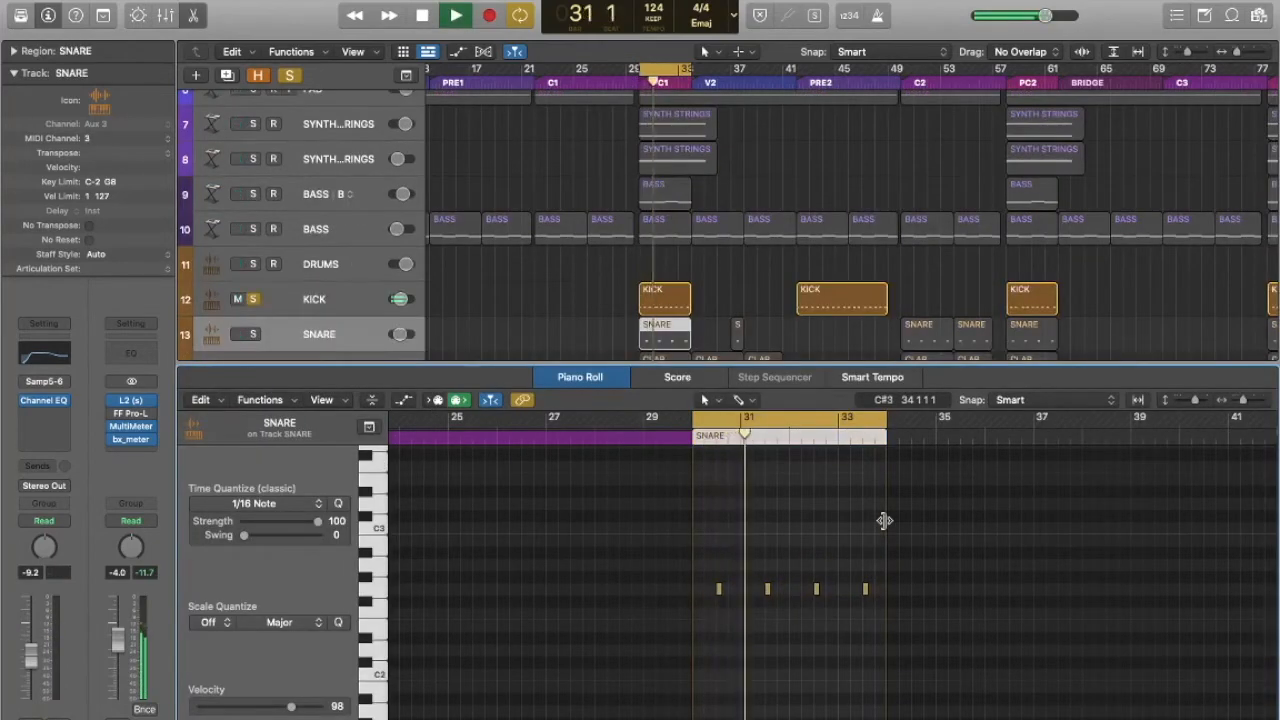
key("s")
key("Down")
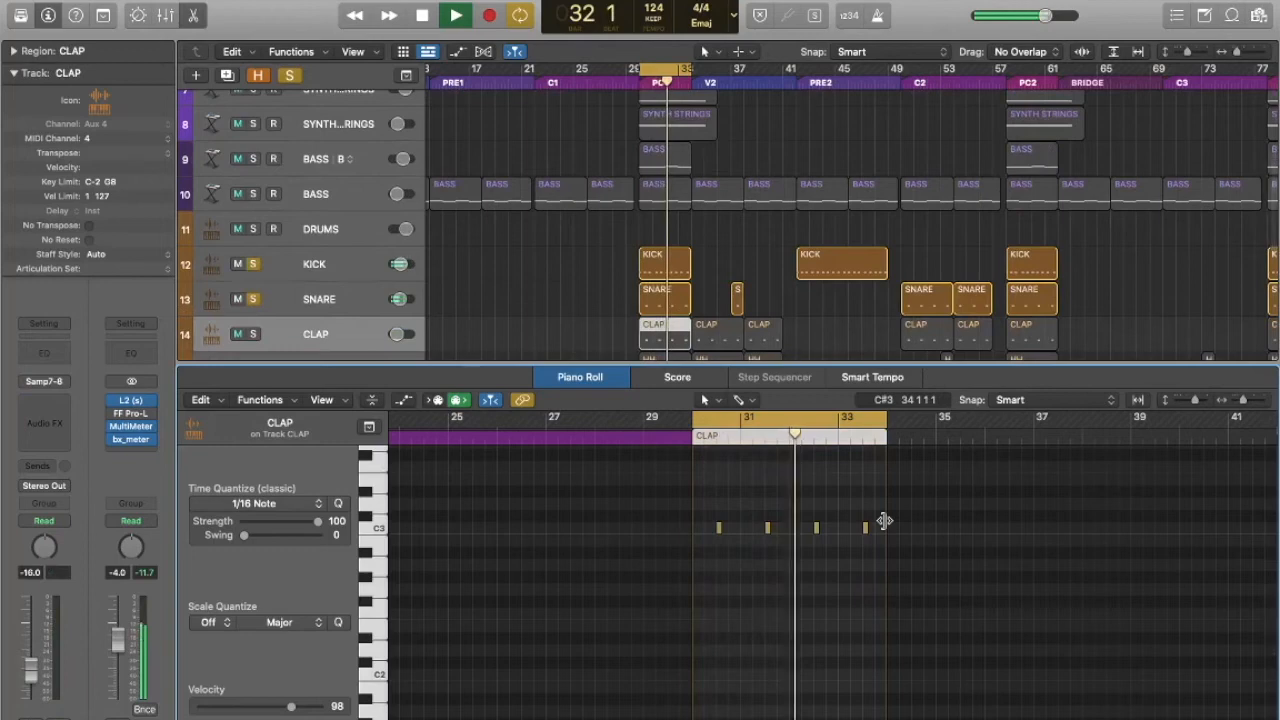
key("s")
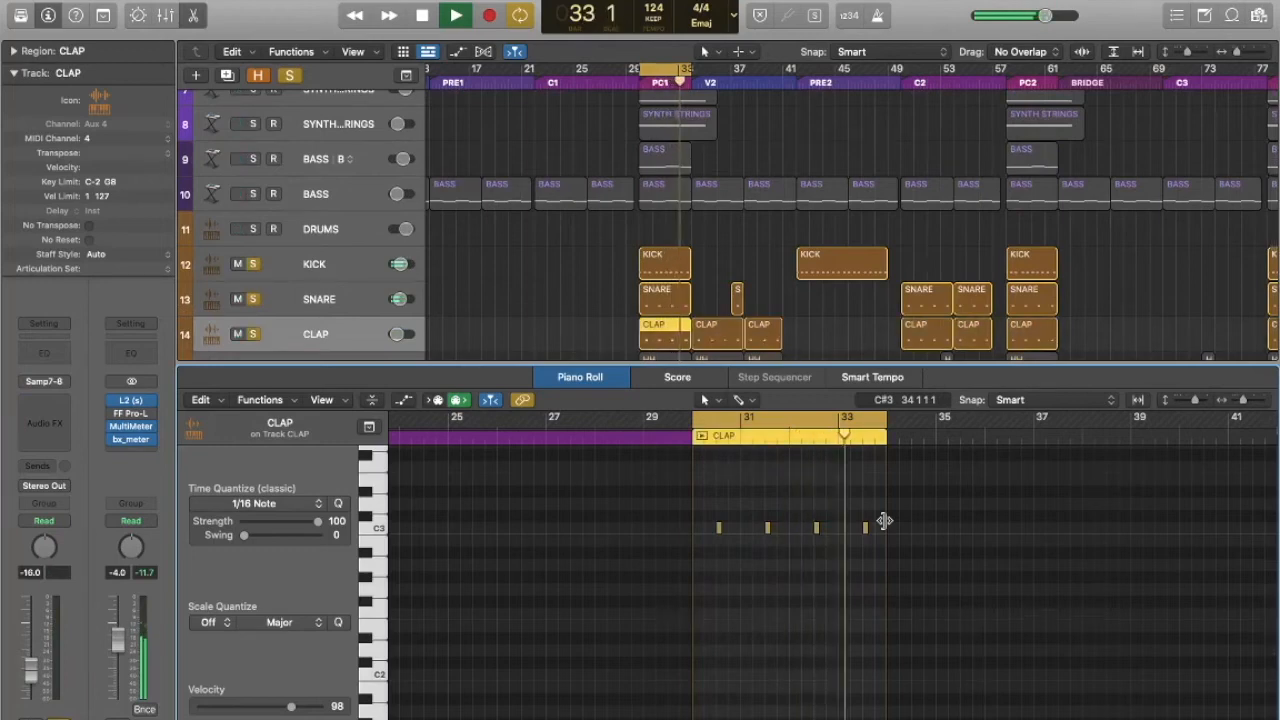
key("Down")
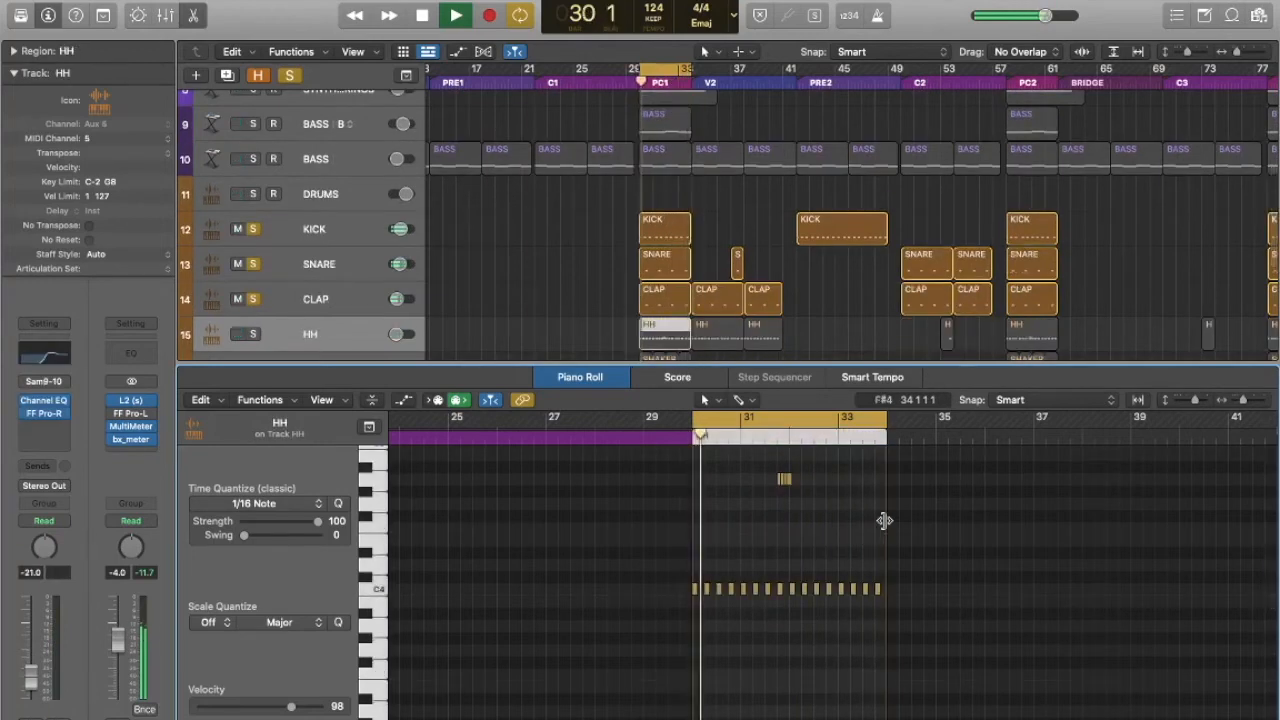
key("s")
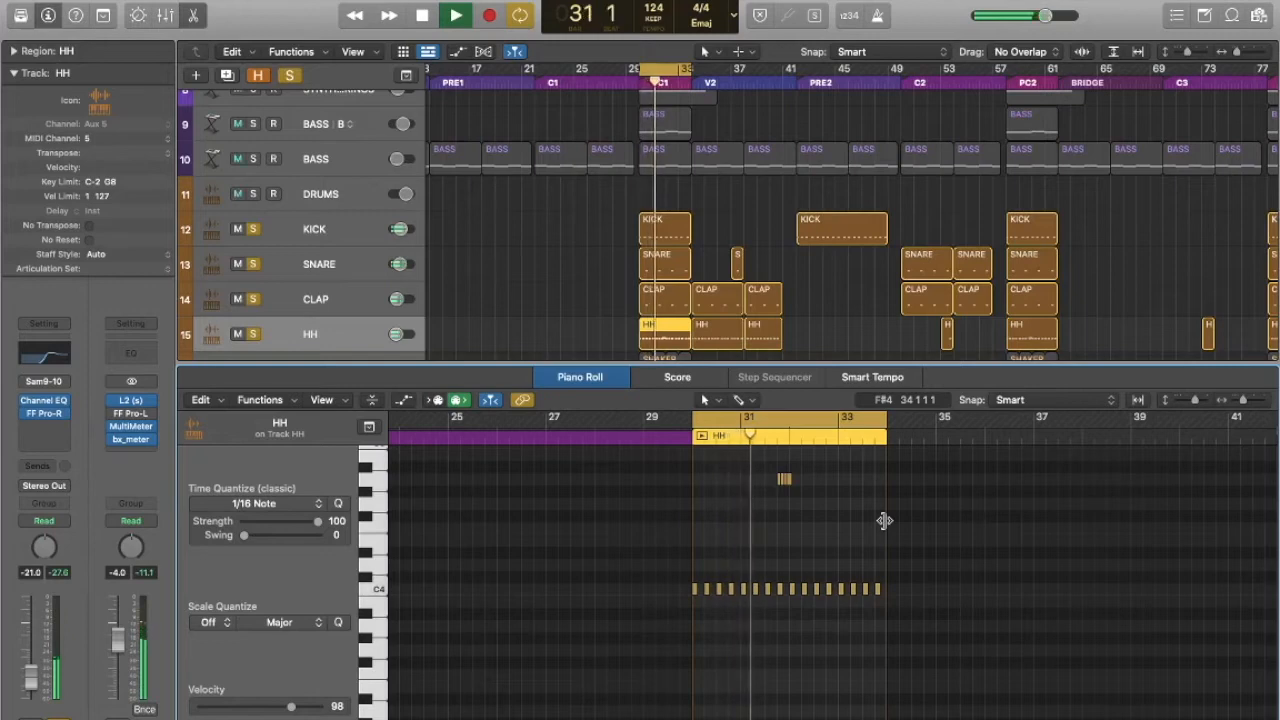
key("Down")
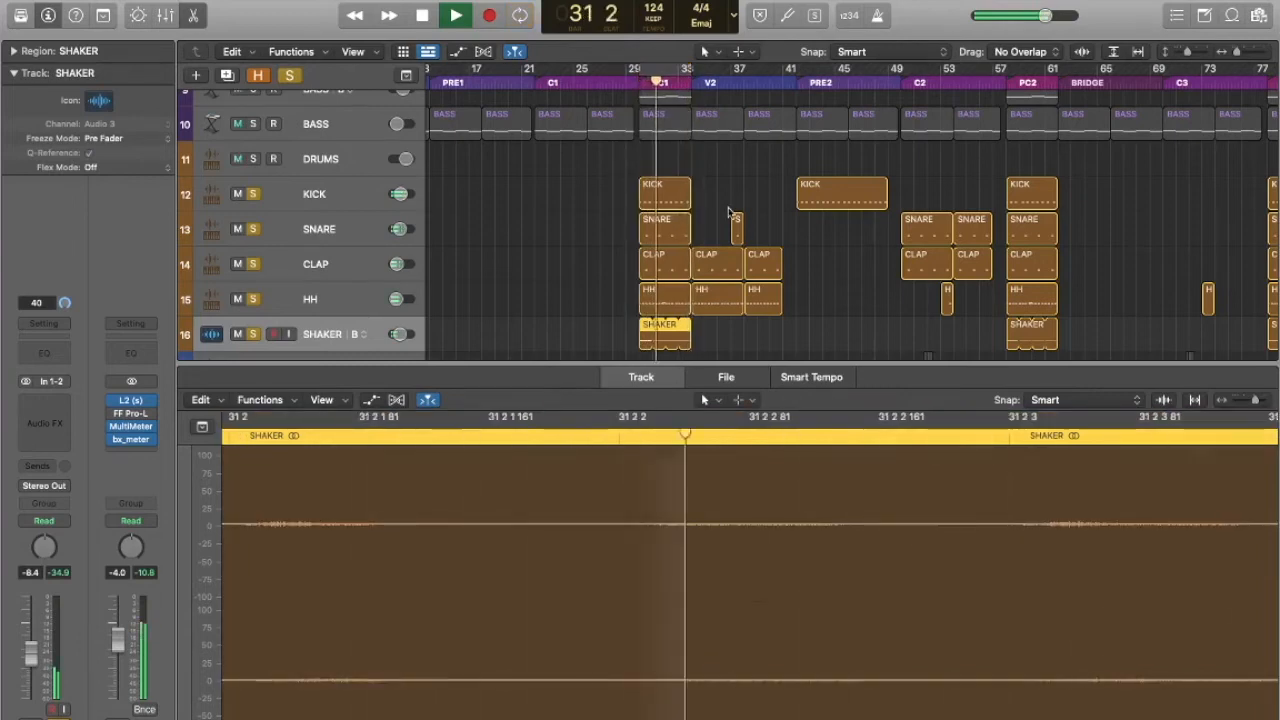
Close the editor, clear all track solos and play the full mix on through V2.
key("e")
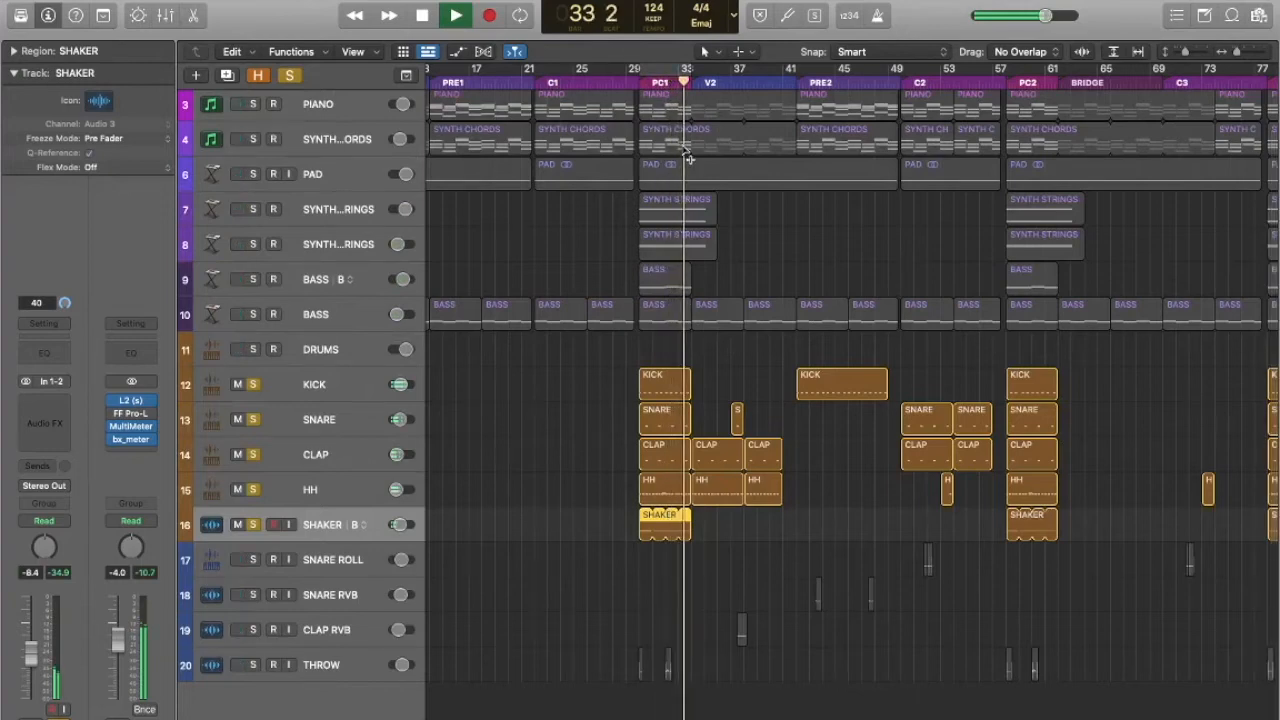
key("ctrl+alt+super+s")
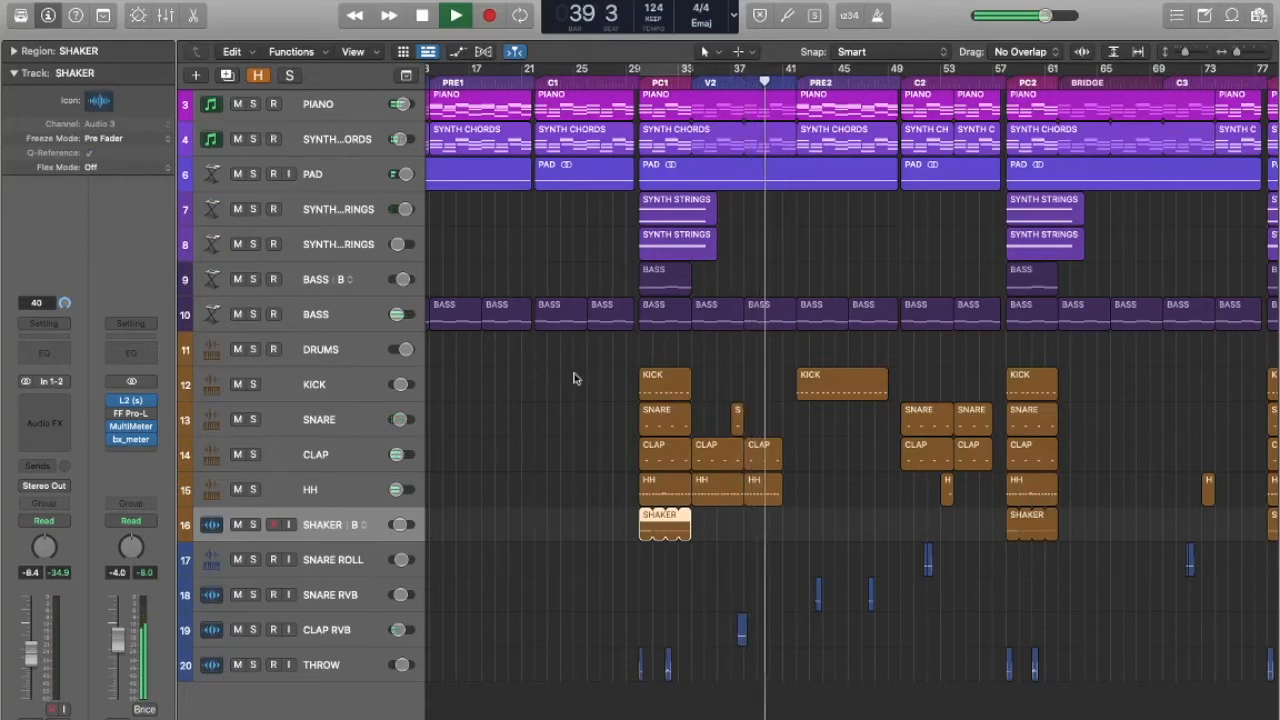
key("space")
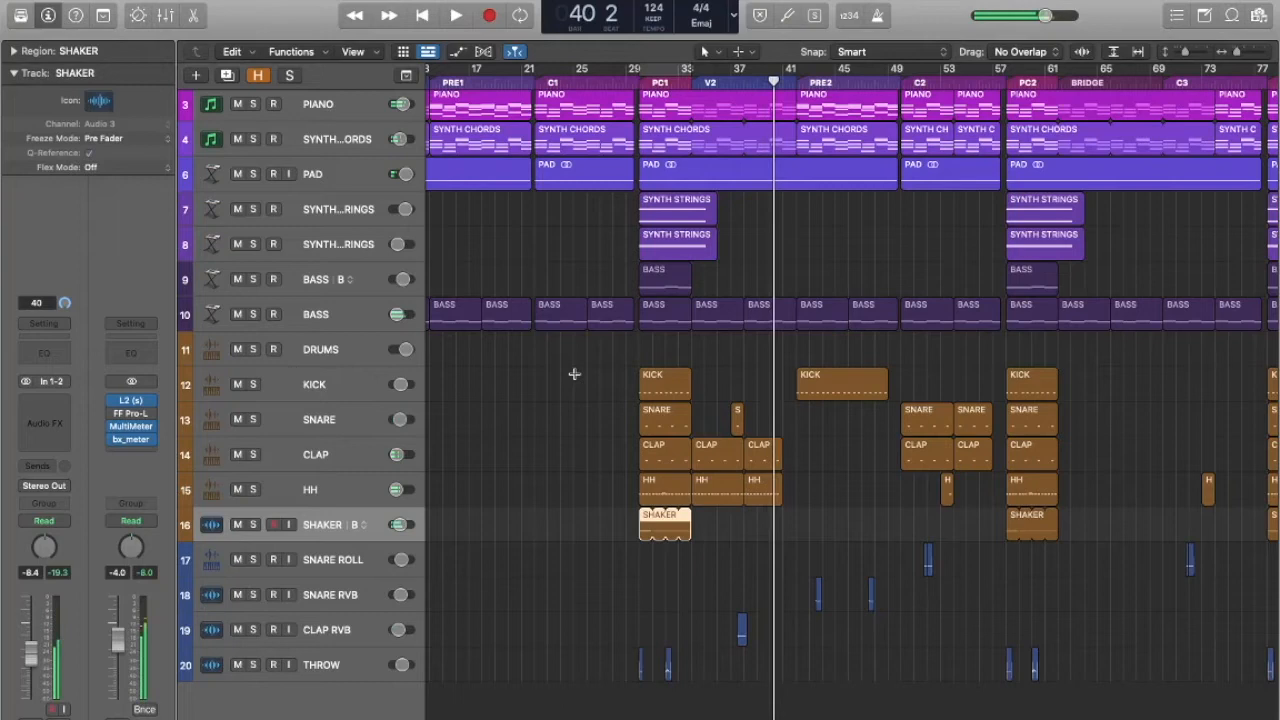
Examine the notes of the PRE2 KICK region in the Piano Roll and play the PRE2 section in the full mix.
left_click(540, 383)
double_click(822, 383)
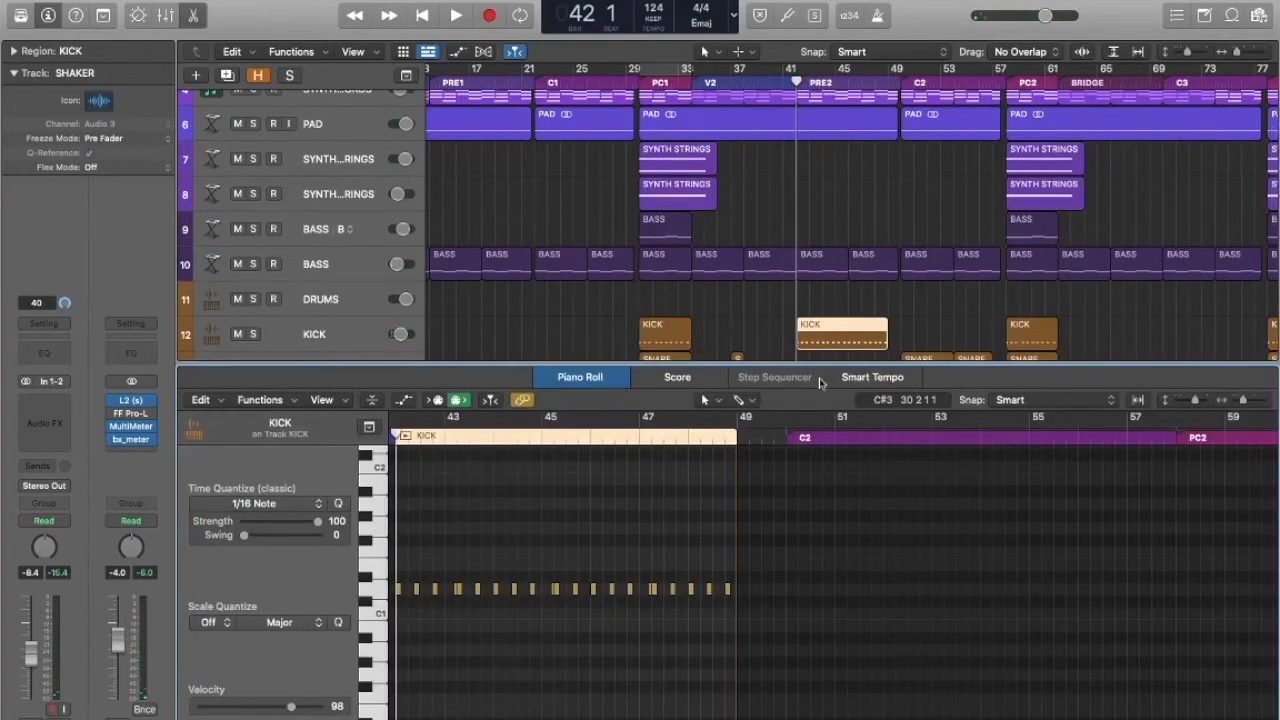
key("ctrl+s")
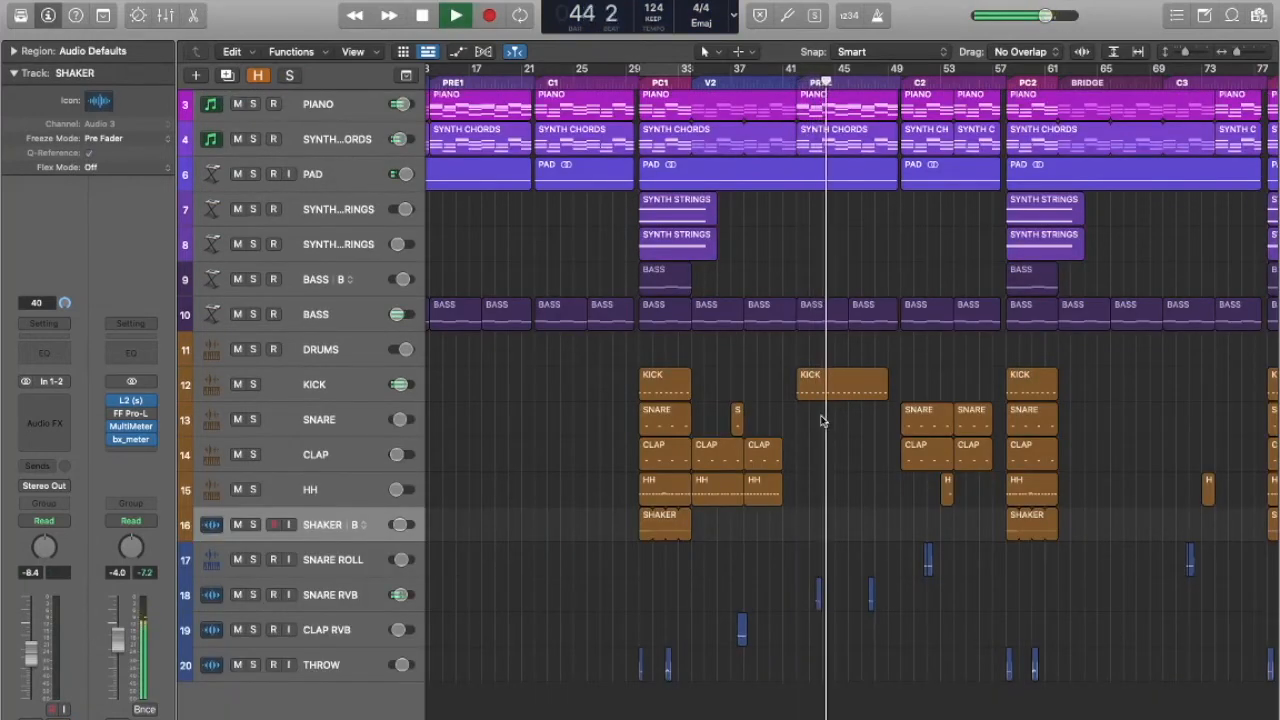
key("space")
Play the SNARE ROLL region in C2 from bar 51, comparing it soloed and within the full mix.
key("comma")
key("comma")
key("comma")
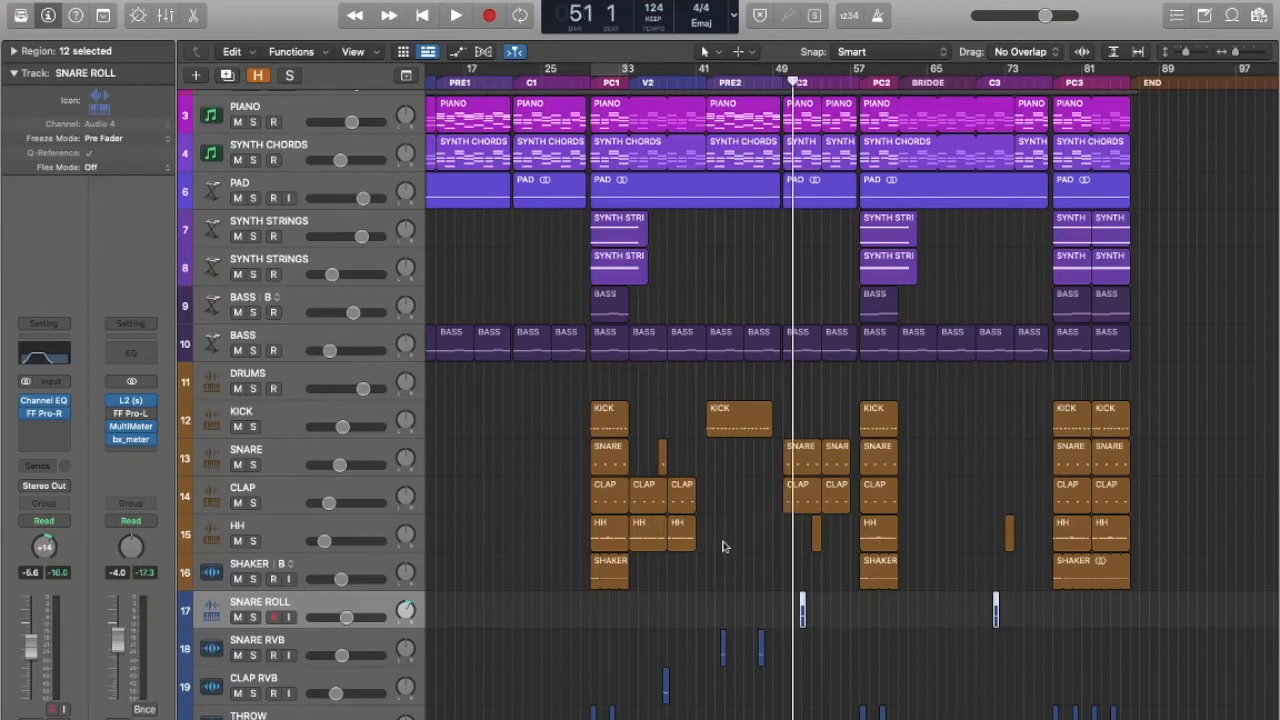
key("s")
key("space")
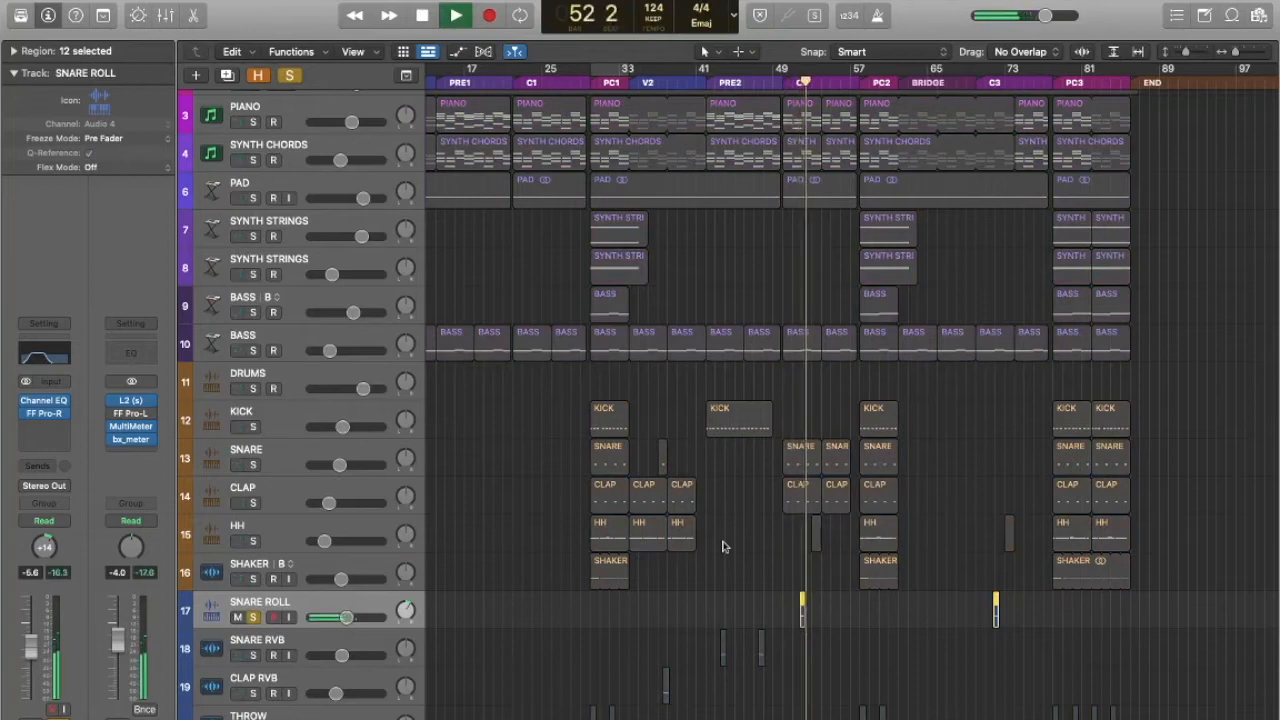
key("s")
key("space")
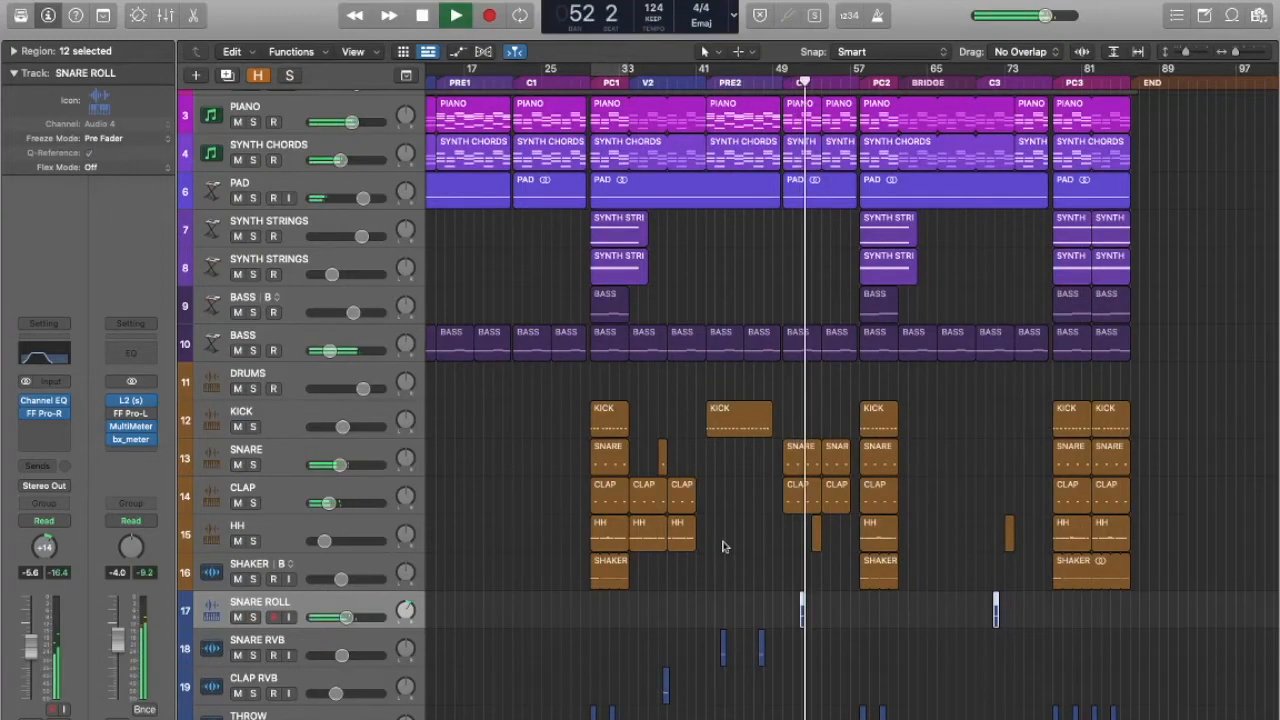
key("s")
key("space")
key("Down")
key("Up")
key("s")
Play the first SNARE RVB region in PRE2 within the full mix and soloed, ending with the solo cleared.
left_click(715, 609, "shift")
key("Down")
key("space")
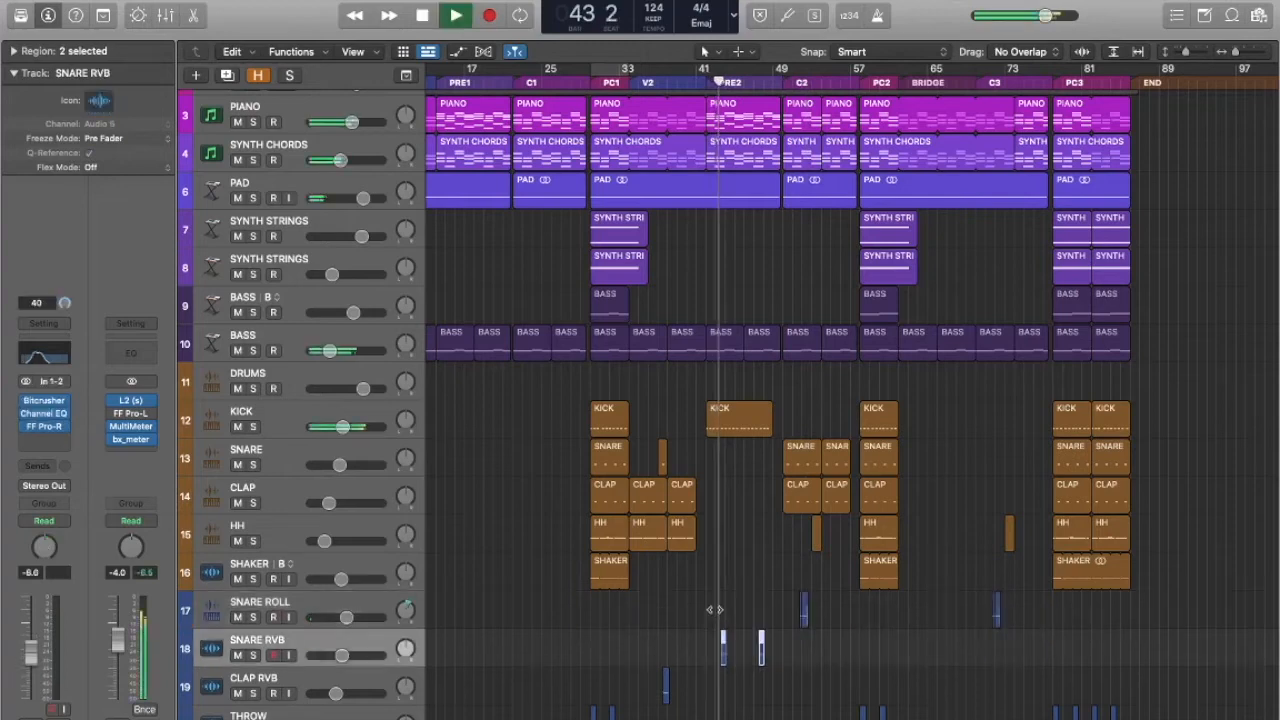
key("s")
key("space")
key("space")
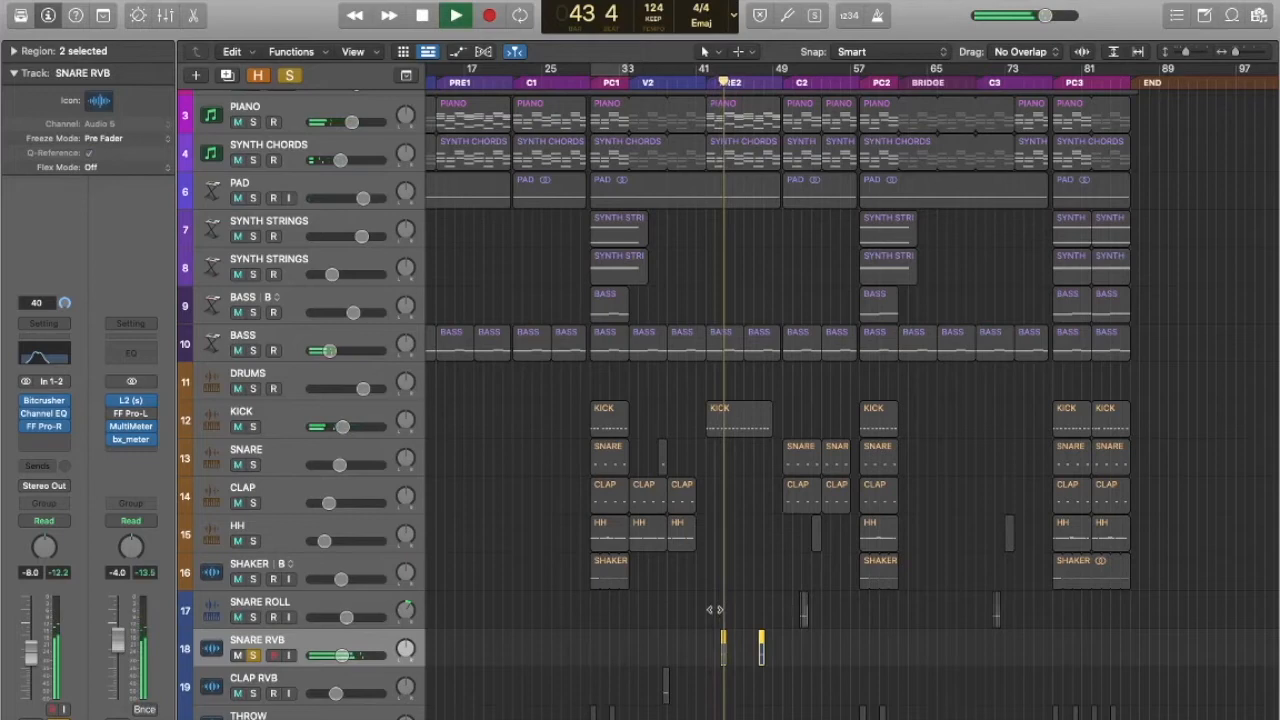
key("space")
key("s")
Play from bar 36 and solo the CLAP RVB track to hear its region in V2, clearing the solo.
left_click(652, 638)
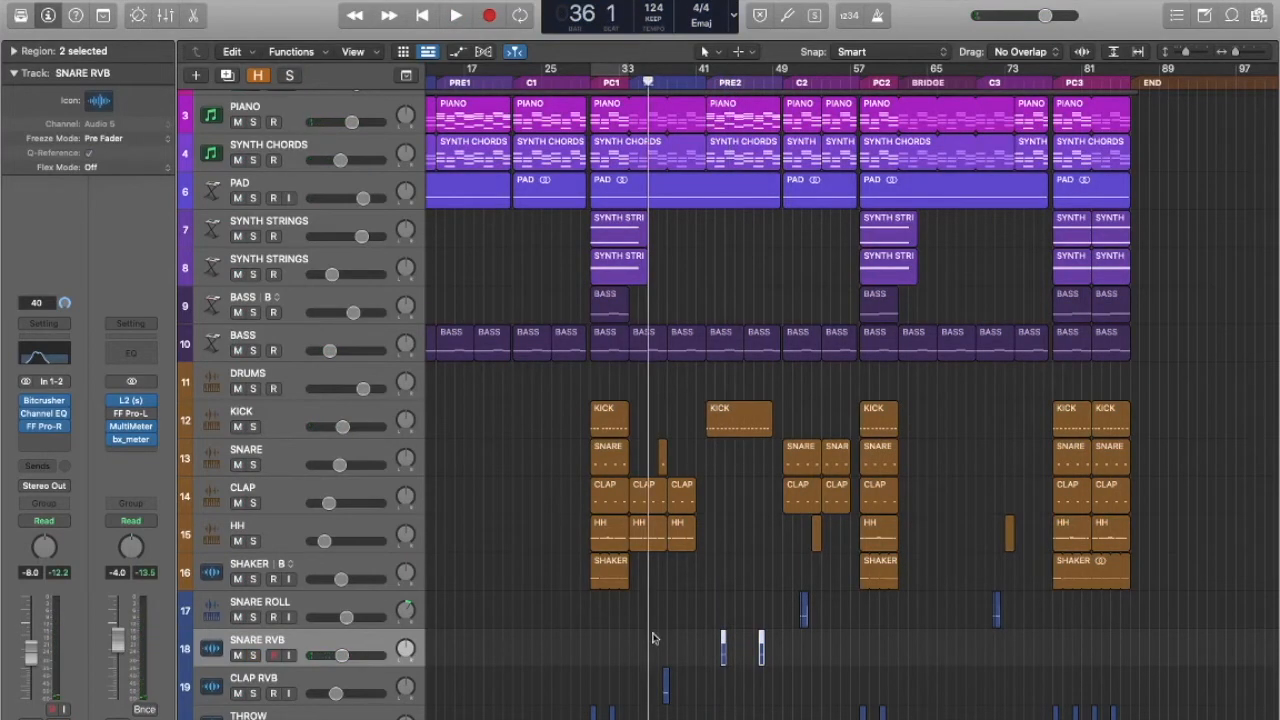
key("space")
key("Down")
key("s")
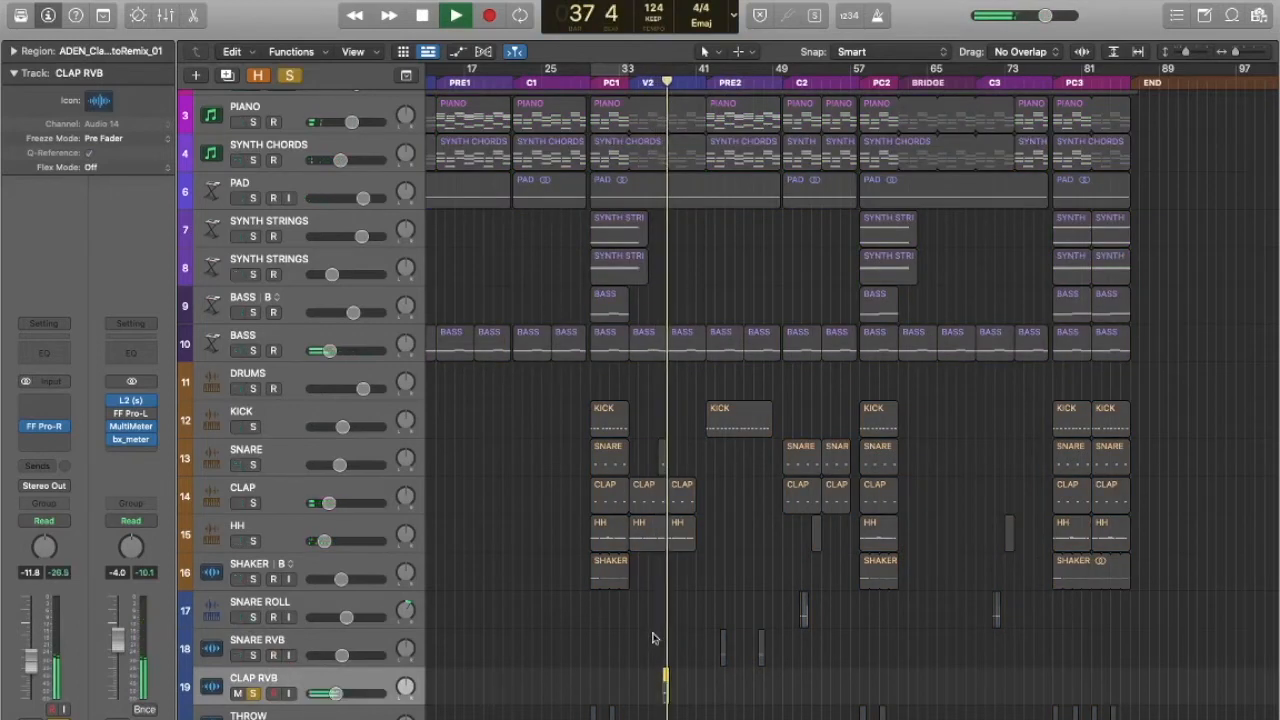
key("s")
left_click(652, 638)
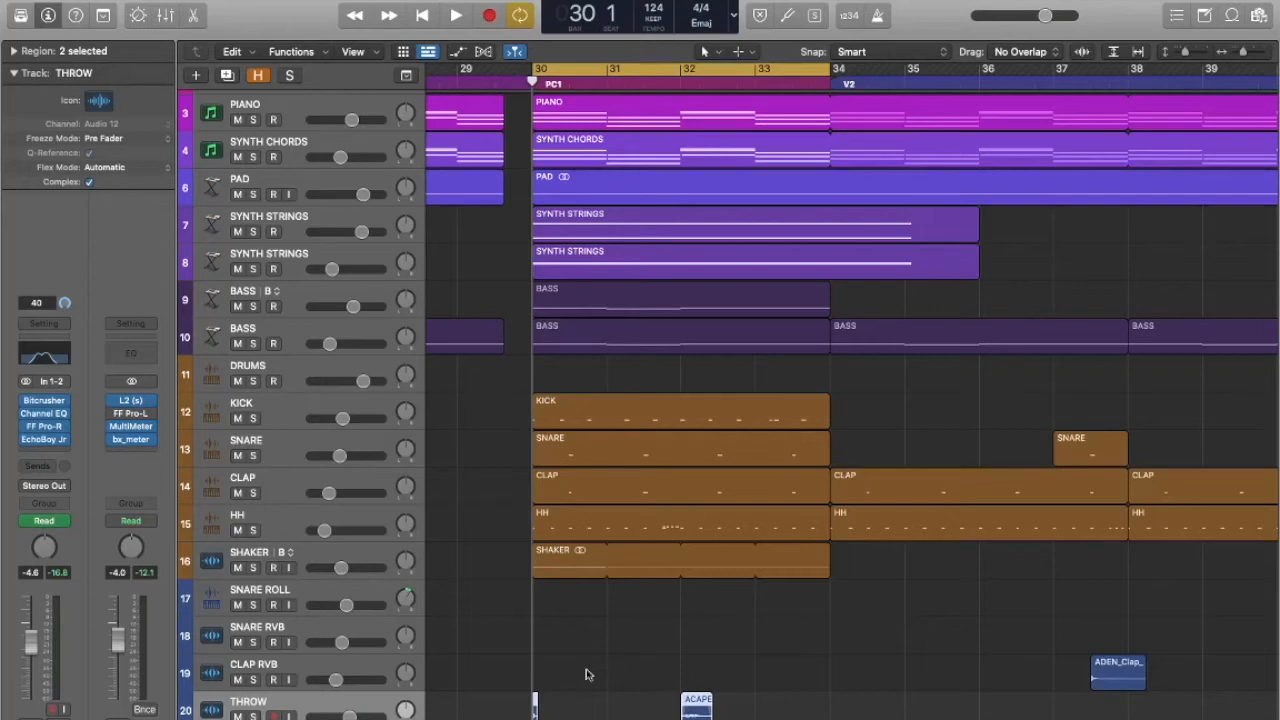
Solo the THROW track and play the cycled PC1 section with its plug-ins active and with them bypassed.
key("ctrl+s")
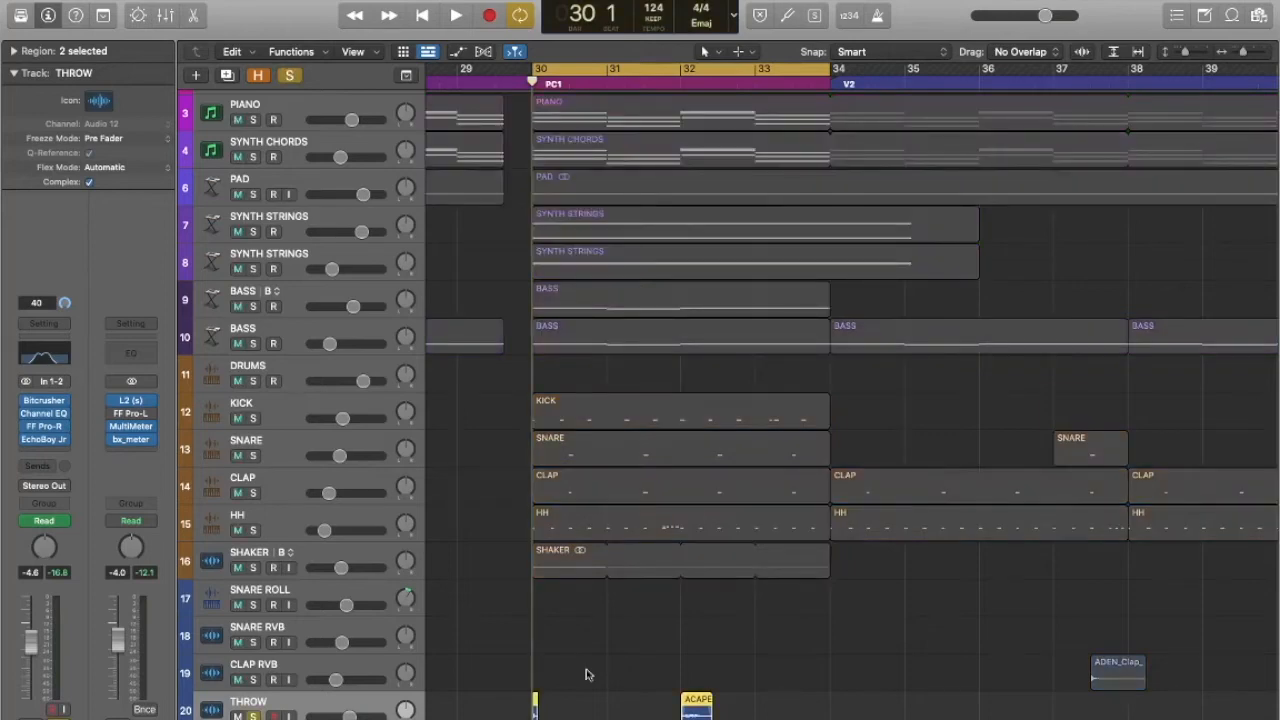
key("space")
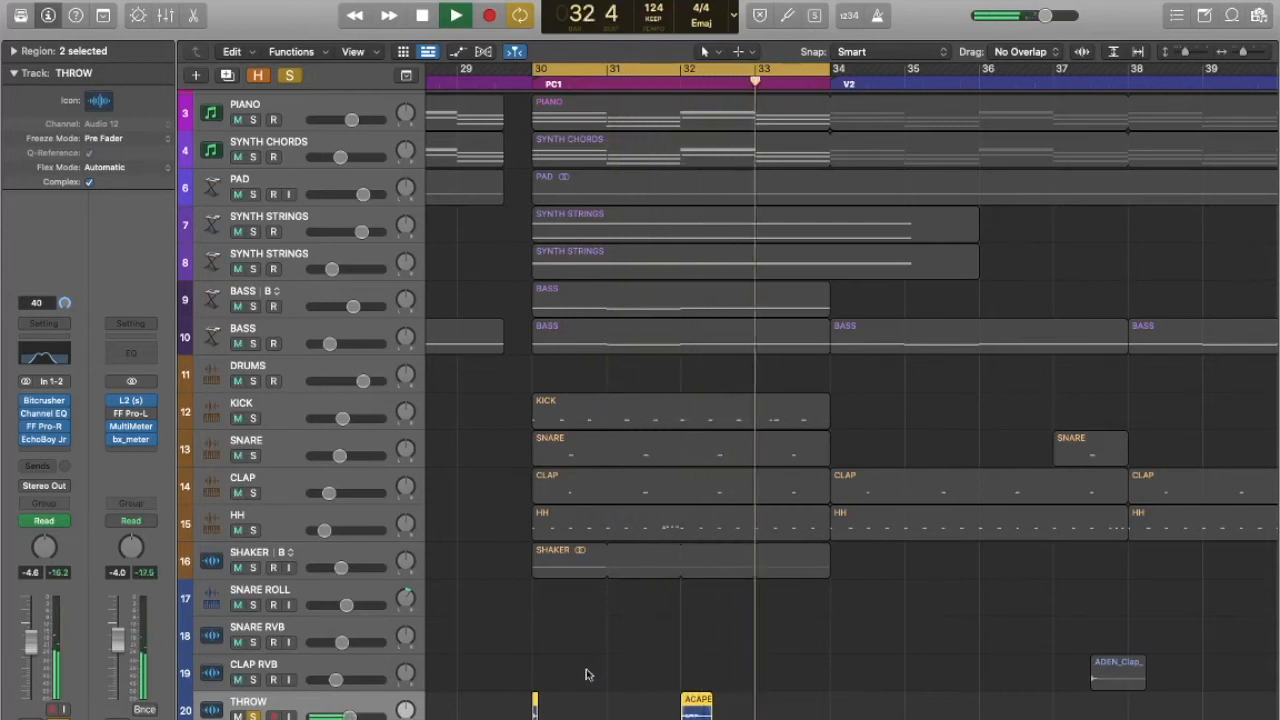
key("space")
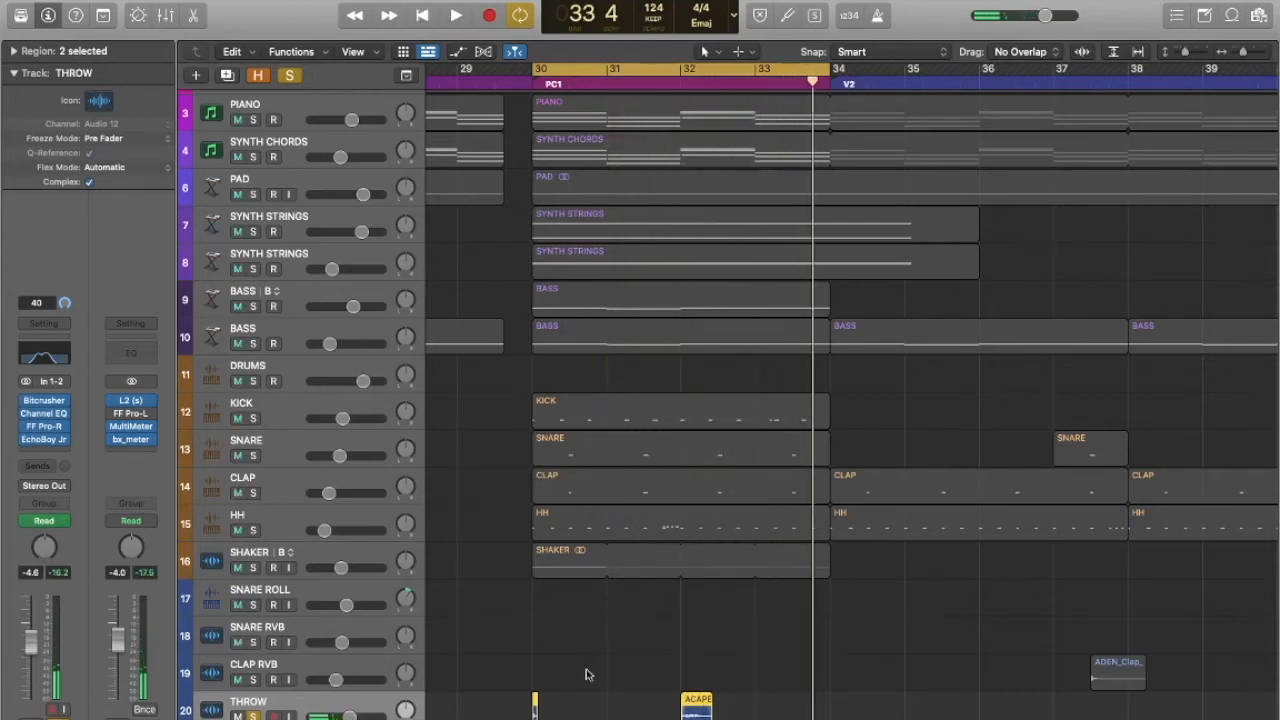
key("s")
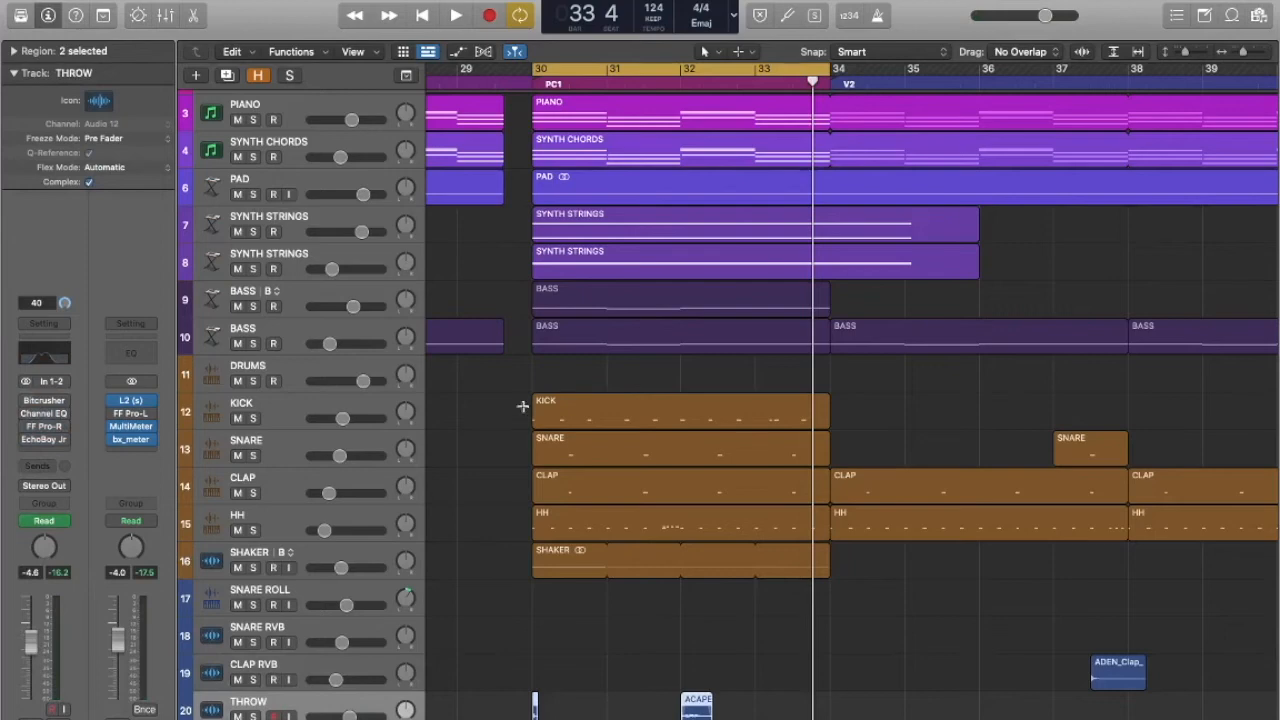
key("s")
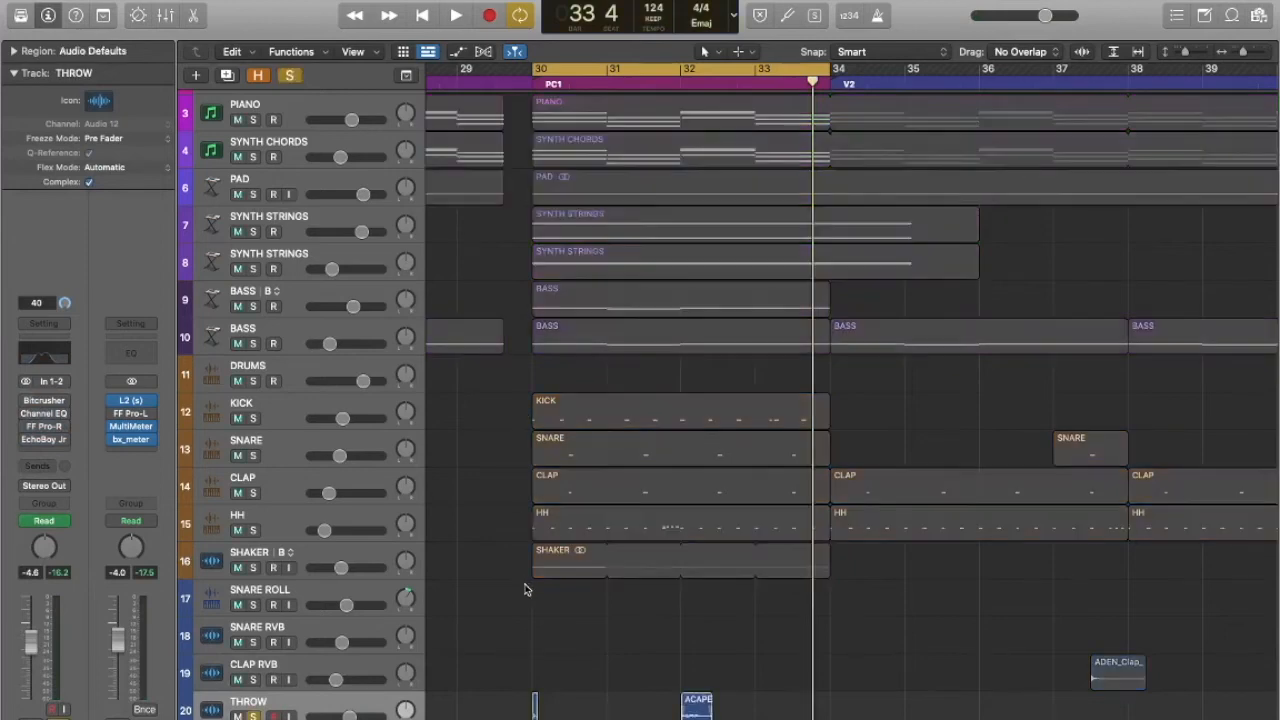
key("space")
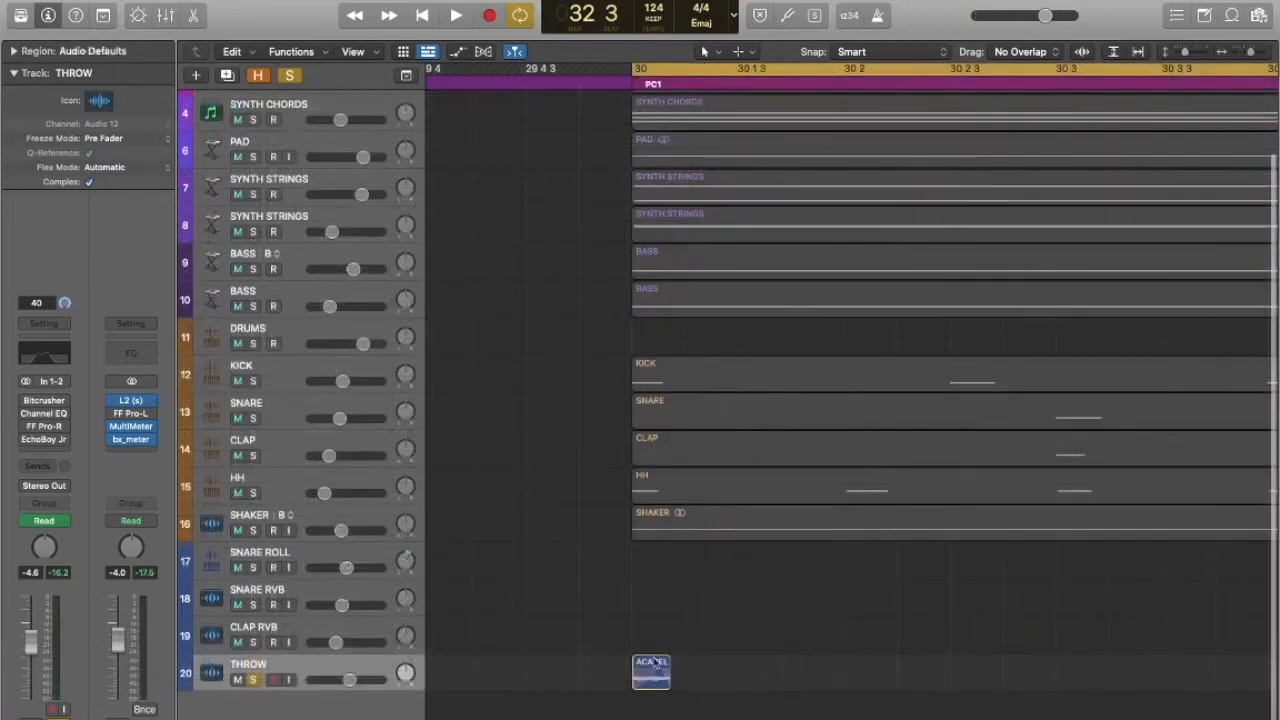
Zoom in on the THROW track's ACAPELLA.8 region at bar 30 to examine its waveform and fades.
left_click(653, 663)
key("z")
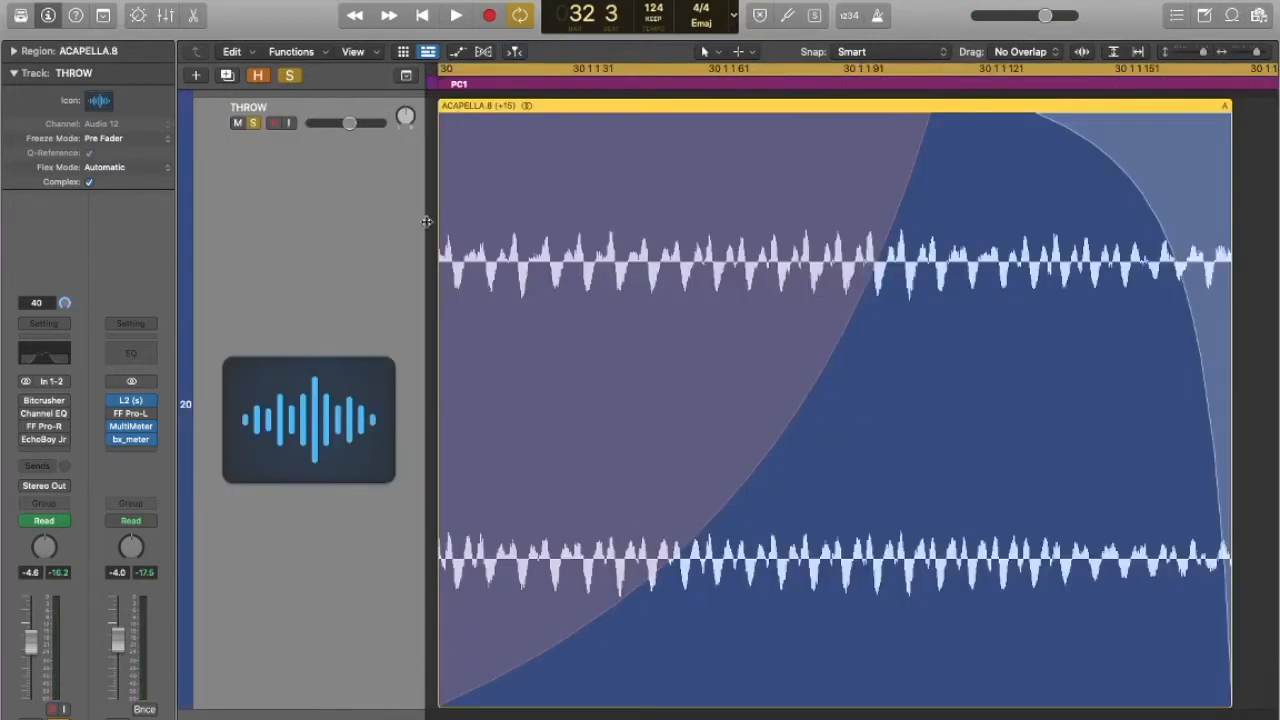
left_click(428, 217)
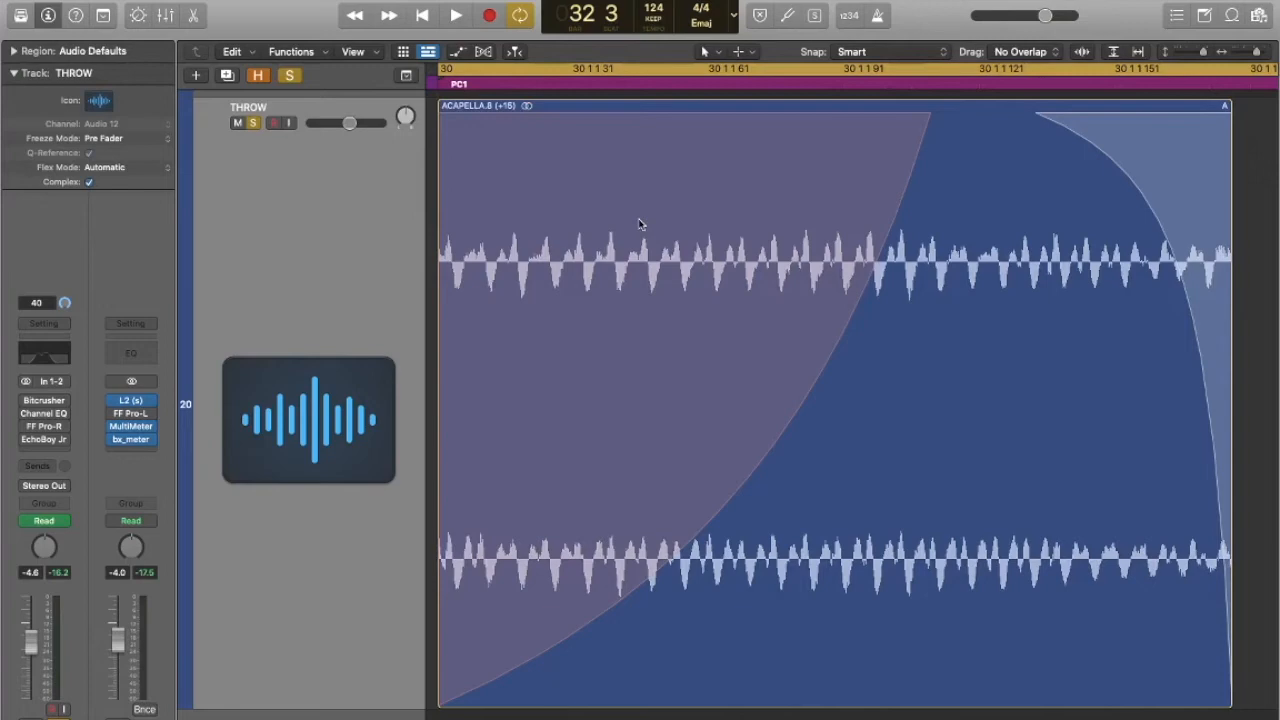
In the ACAPELLA.8 region's parameters, compare the Fade In and Speed Up types, leaving it on Speed Up and the region deselected.
left_click(880, 198)
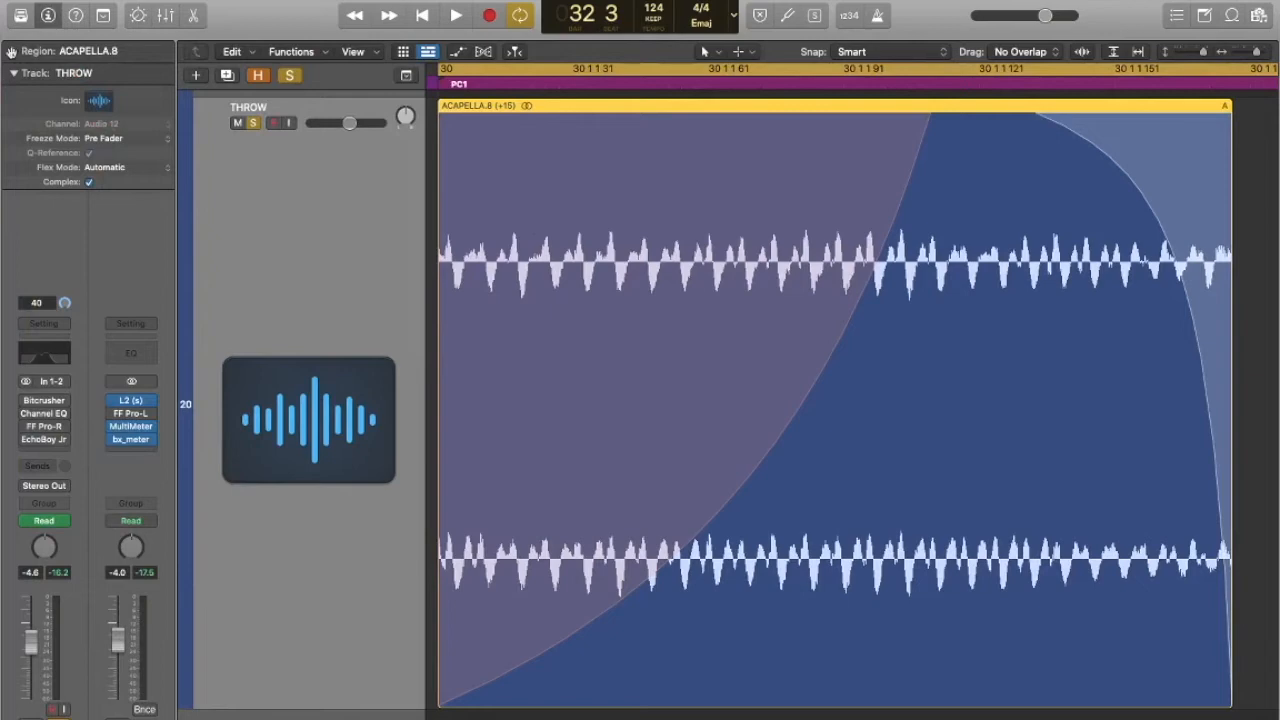
left_click(11, 51)
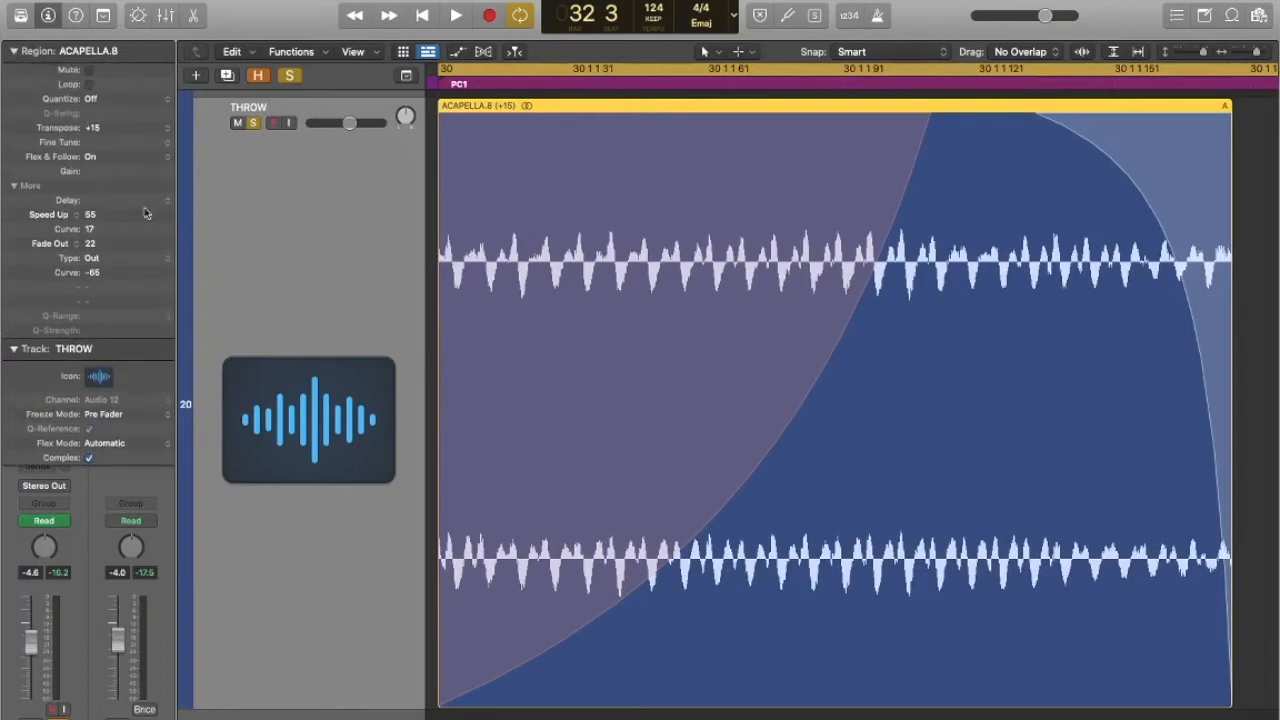
left_click(53, 202)
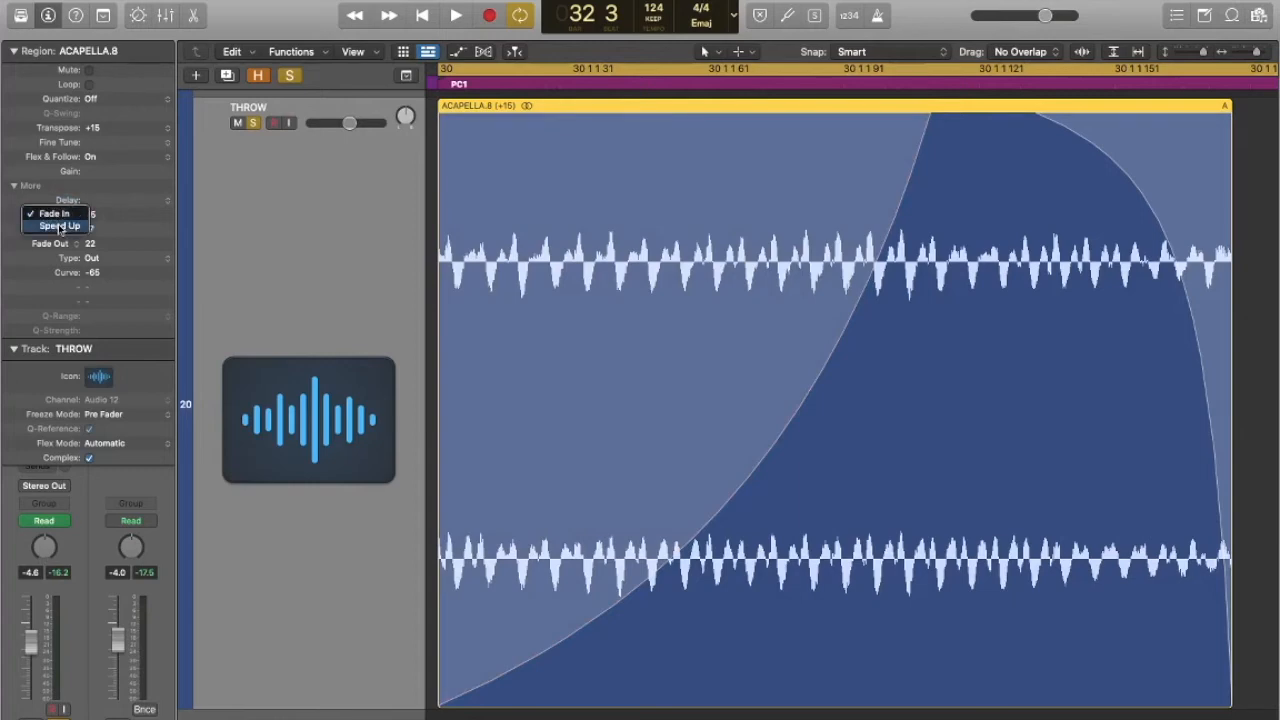
left_click(59, 226)
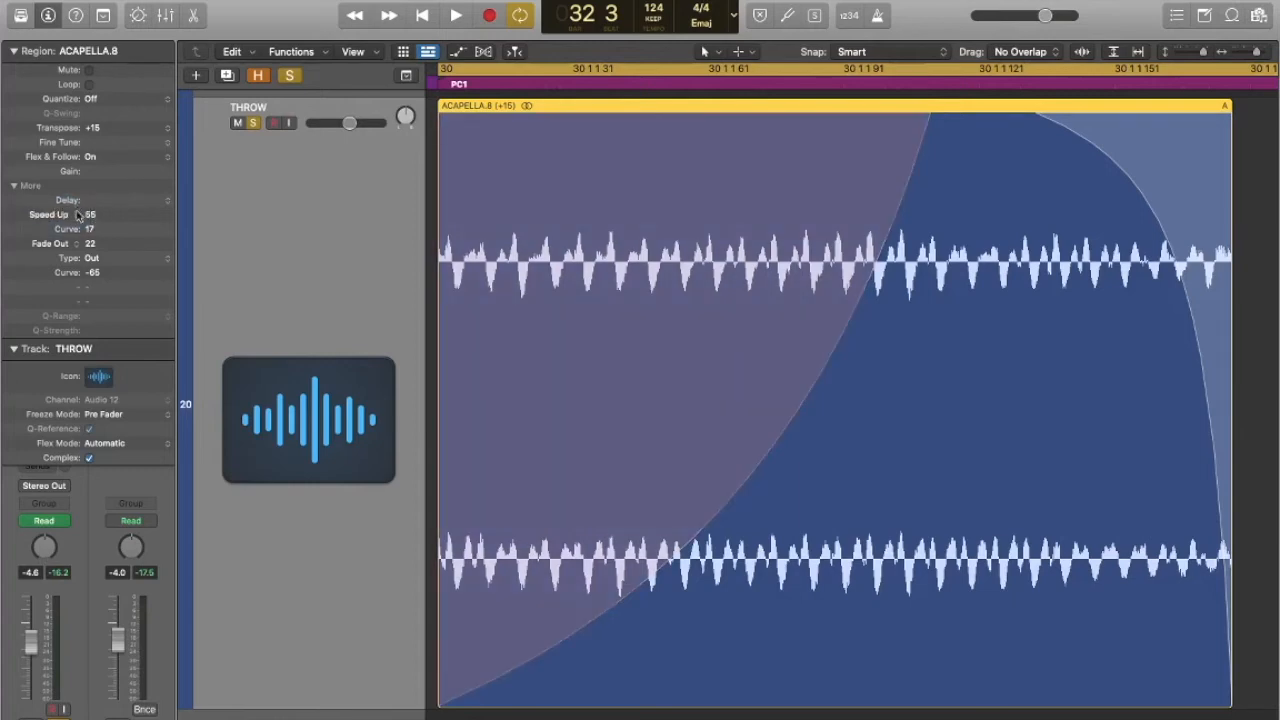
left_click_drag(107, 219, 119, 202)
left_click(1259, 178)
key("z")
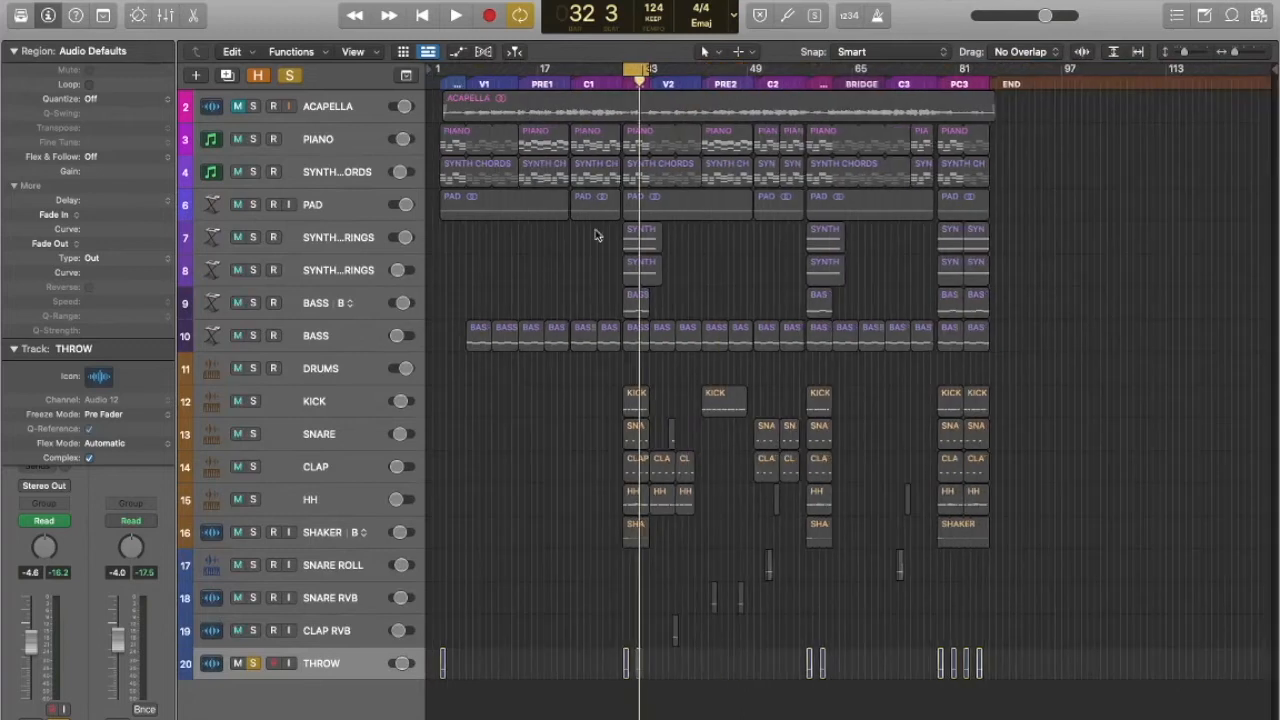
Collapse the region parameters, activate Bitcrusher on the THROW track, and play the cycled PC1 section with its settings open.
left_click(14, 50)
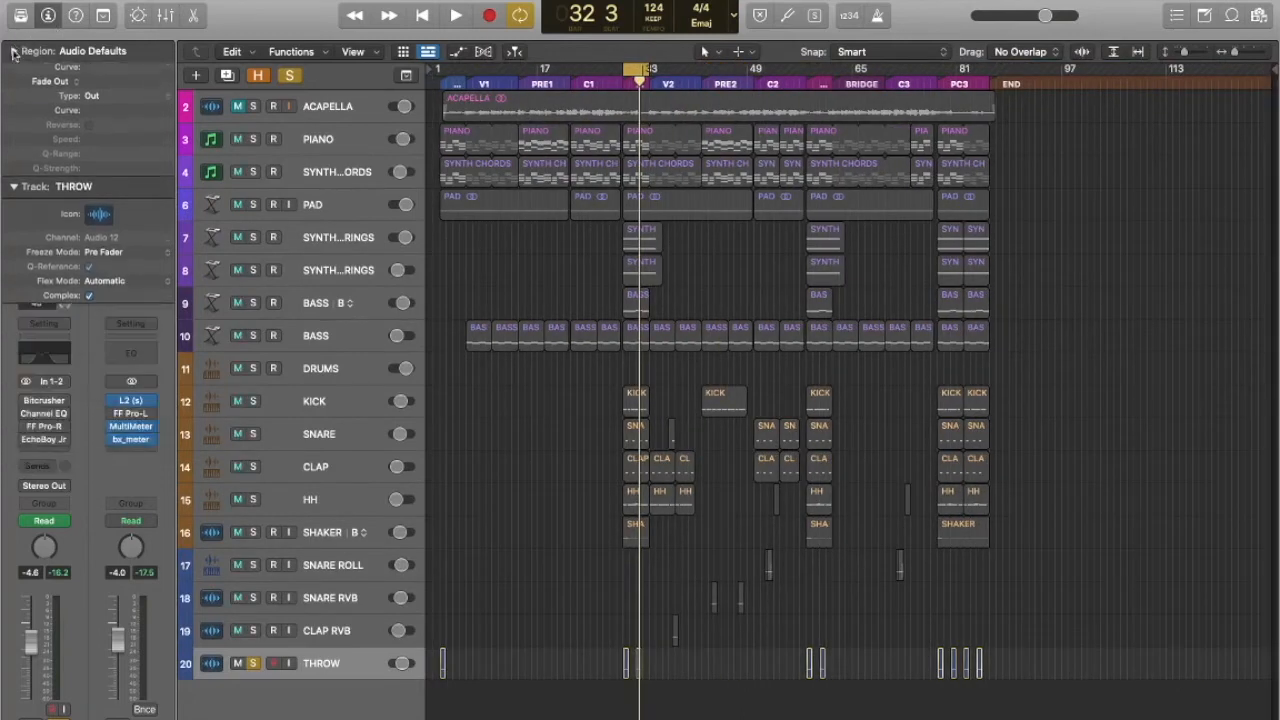
key("super+Right")
key("super+Right")
key("super+Right")
key("super+Right")
key("super+Right")
key("super+Right")
key("super+Right")
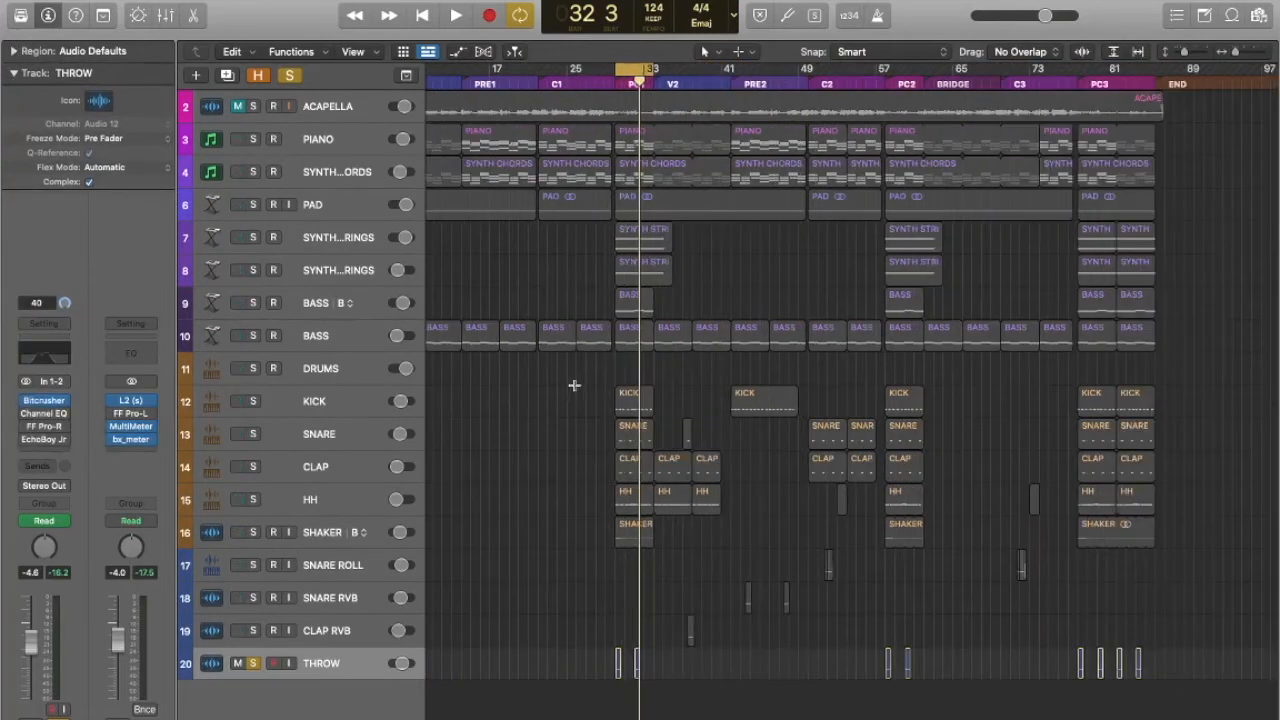
scroll(745, 539, "left", 2)
scroll(745, 539, "left", 2)
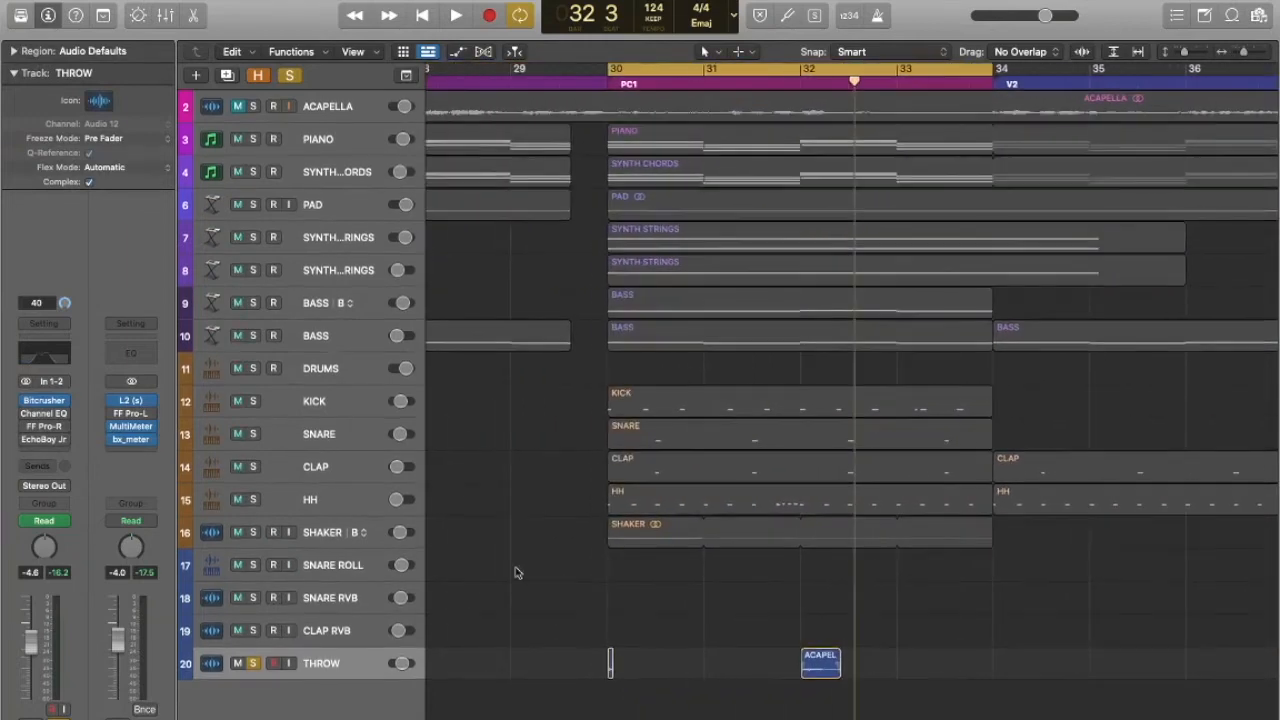
left_click(44, 403)
key("space")
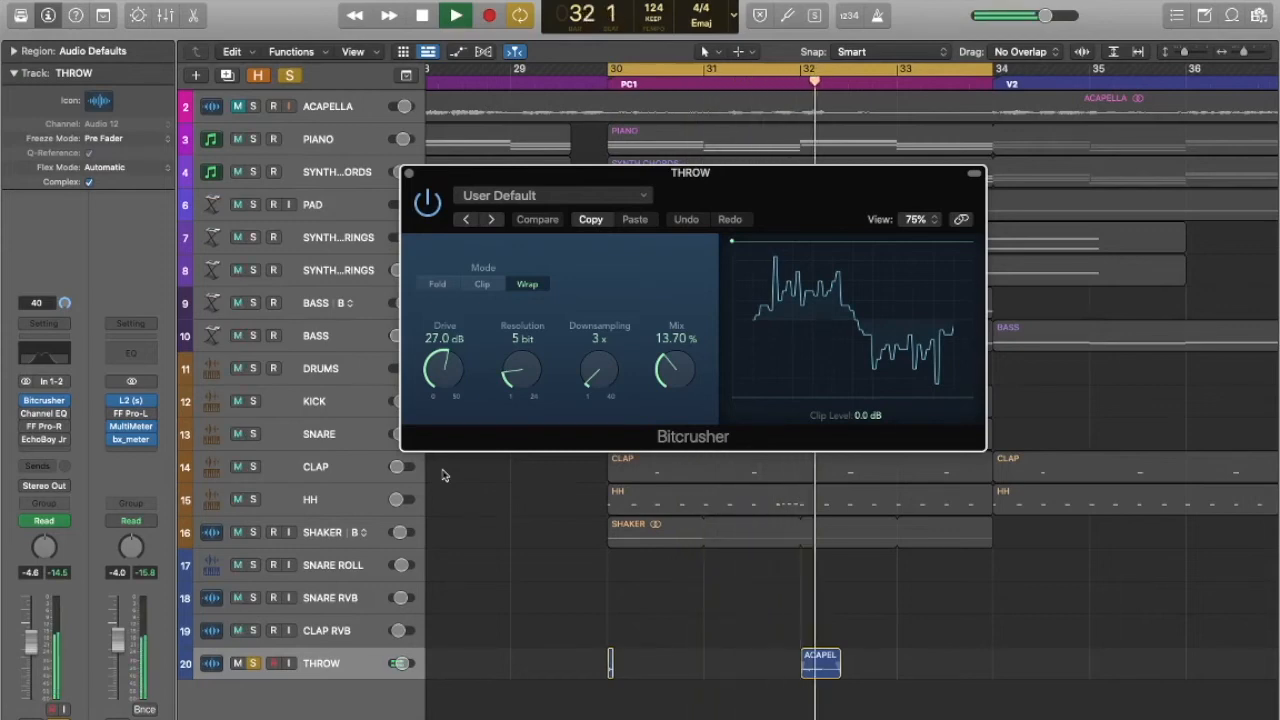
key("space")
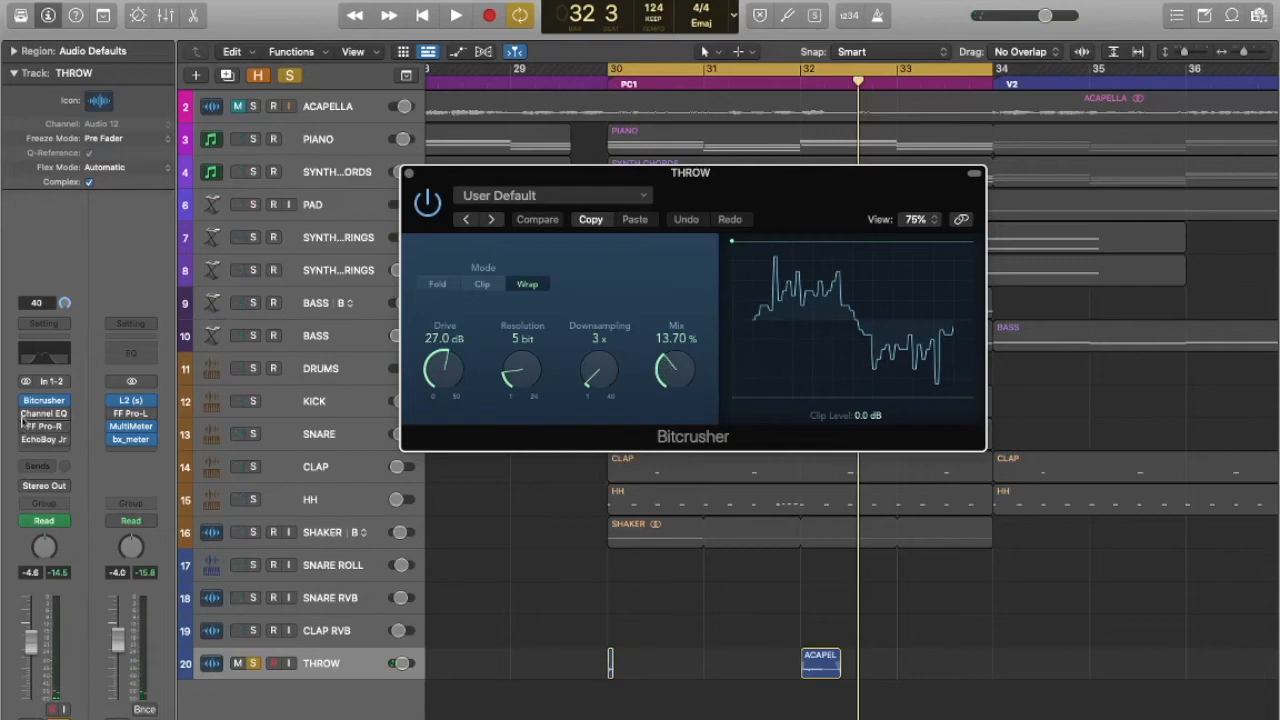
Activate Channel EQ on the THROW track and play the PC1 section with its curve on view.
left_click(44, 413)
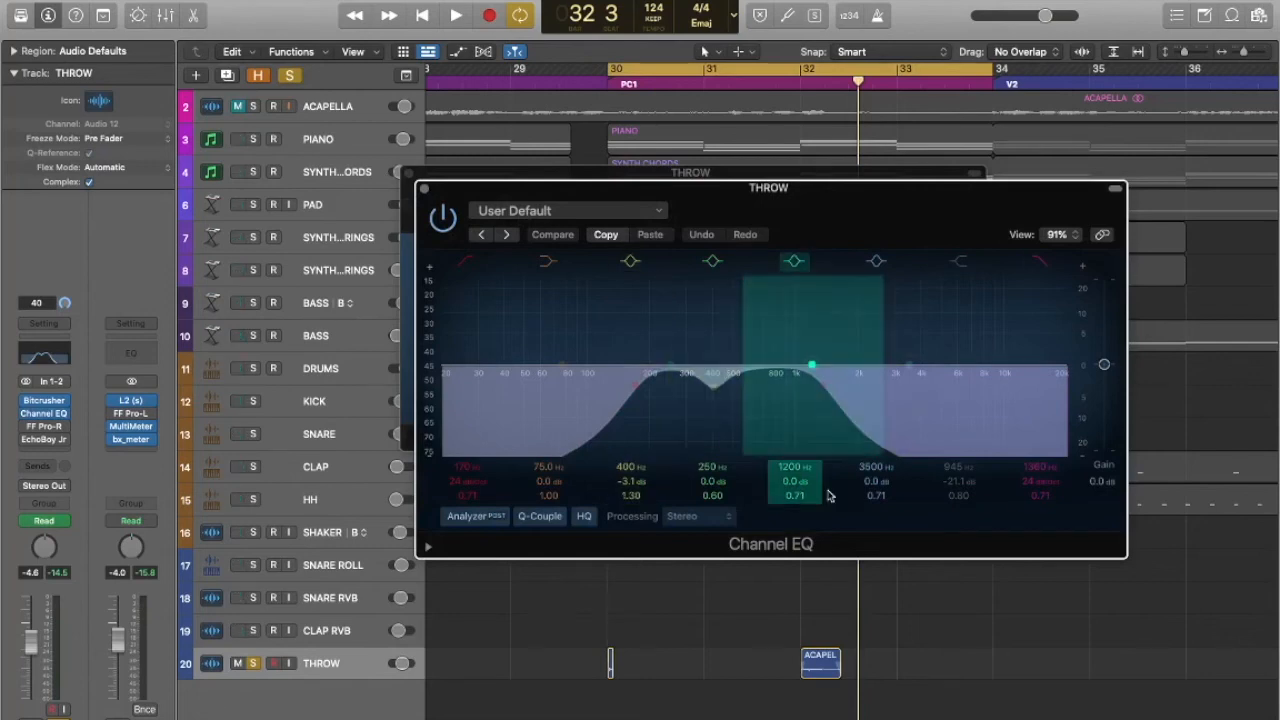
key("space")
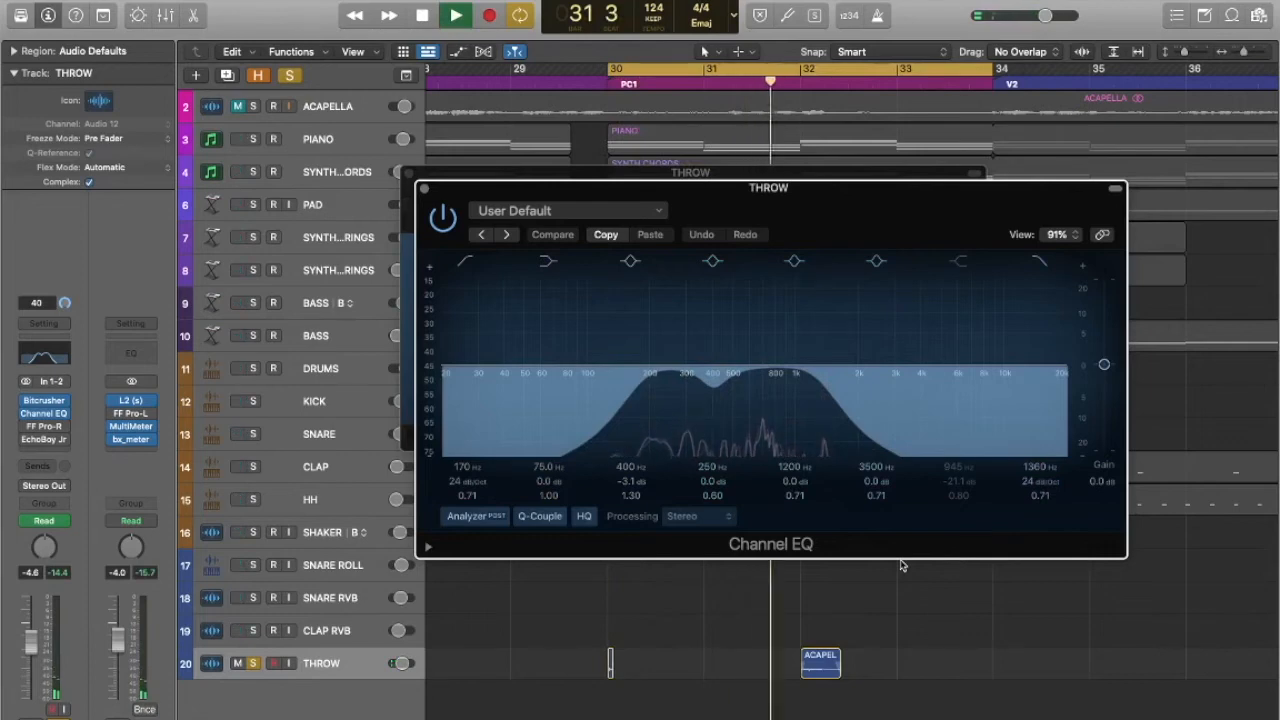
key("space")
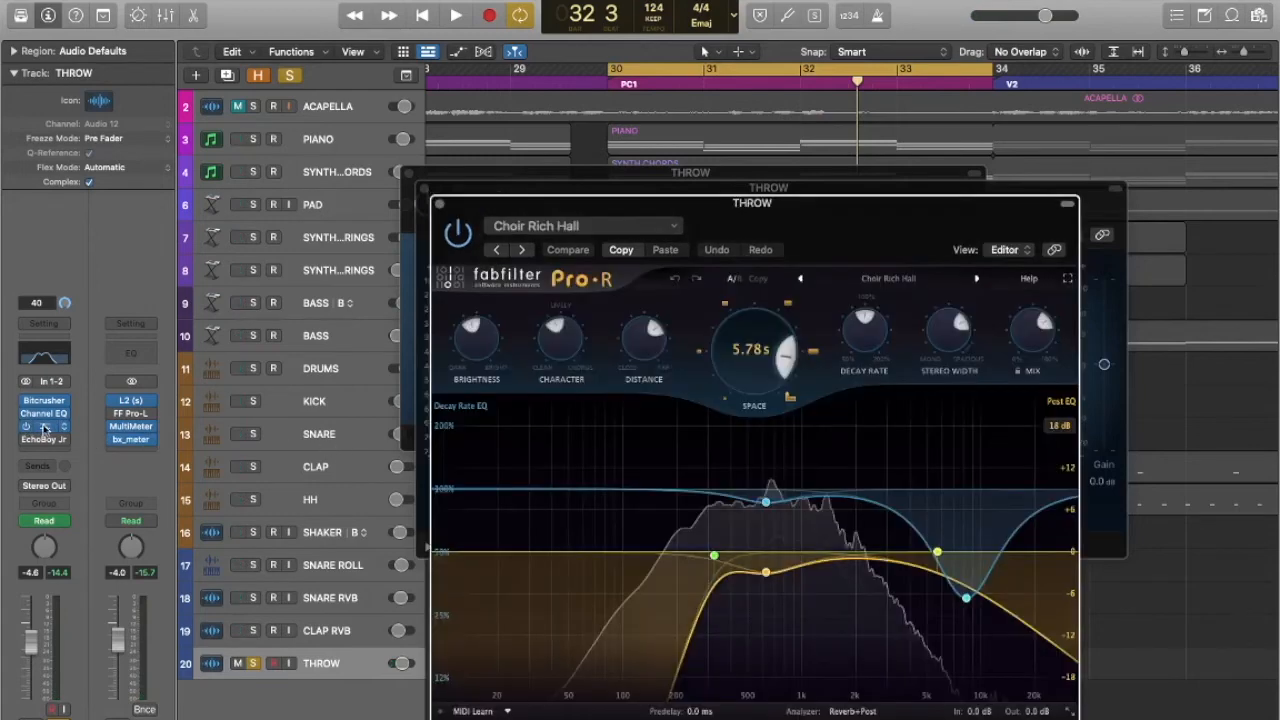
Activate FabFilter Pro-R and EchoBoy Jr on the THROW track, playing the PC1 section after adding each effect.
key("space")
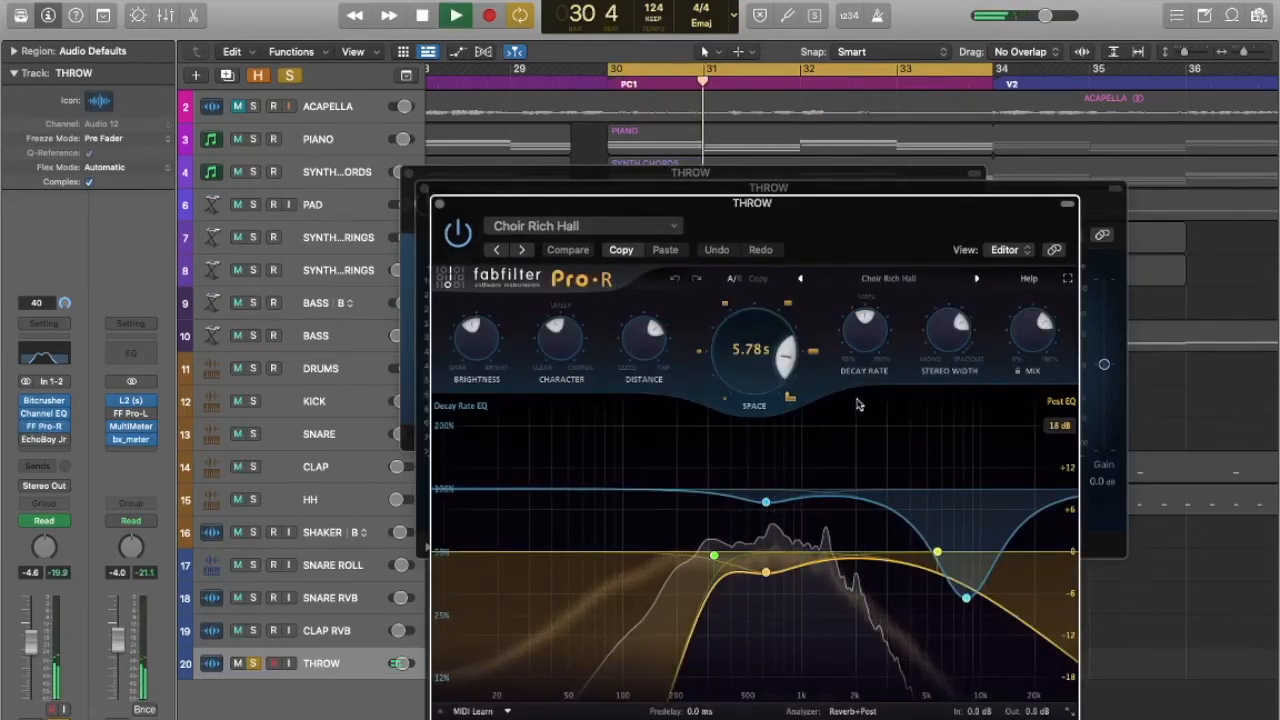
key("space")
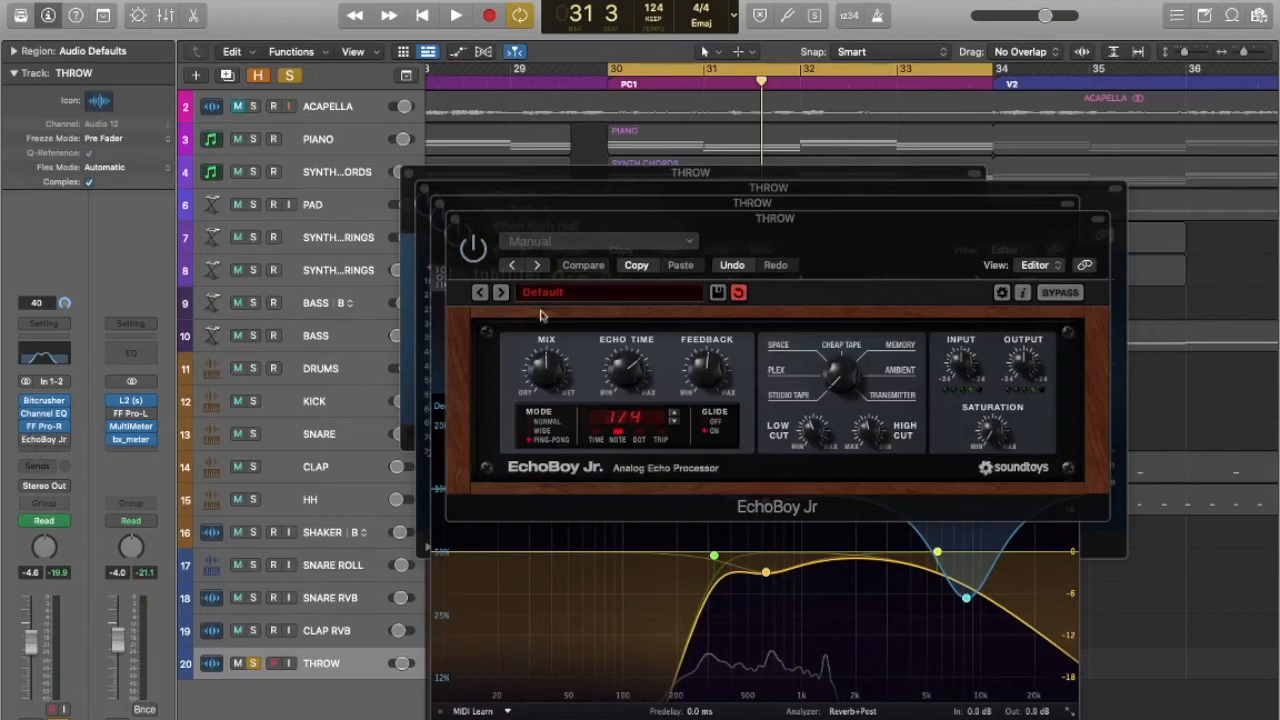
left_click(478, 260)
key("space")
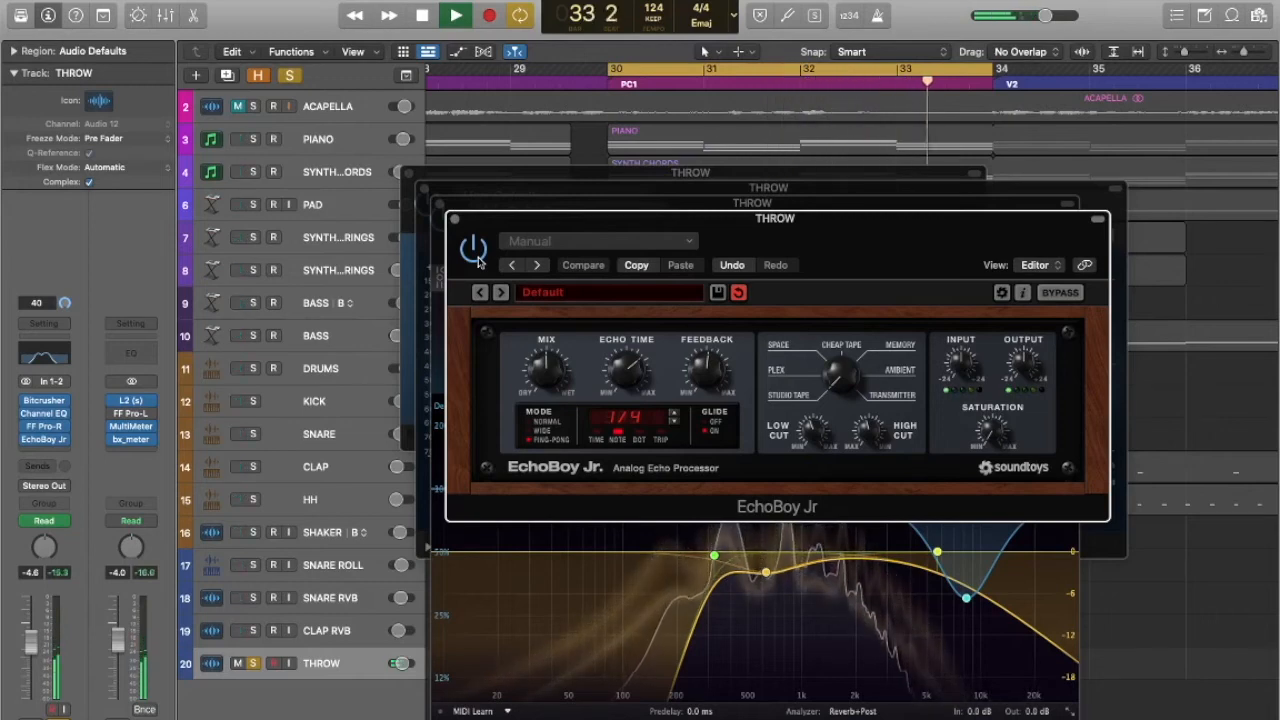
key("space")
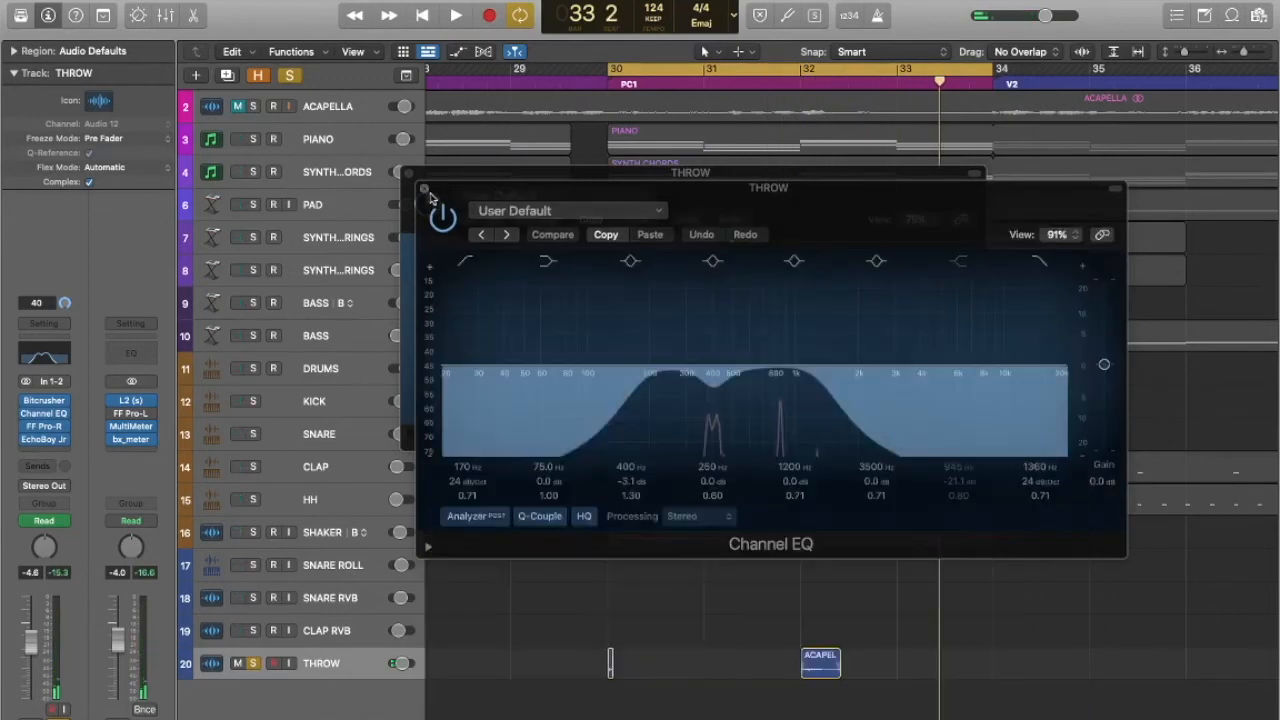